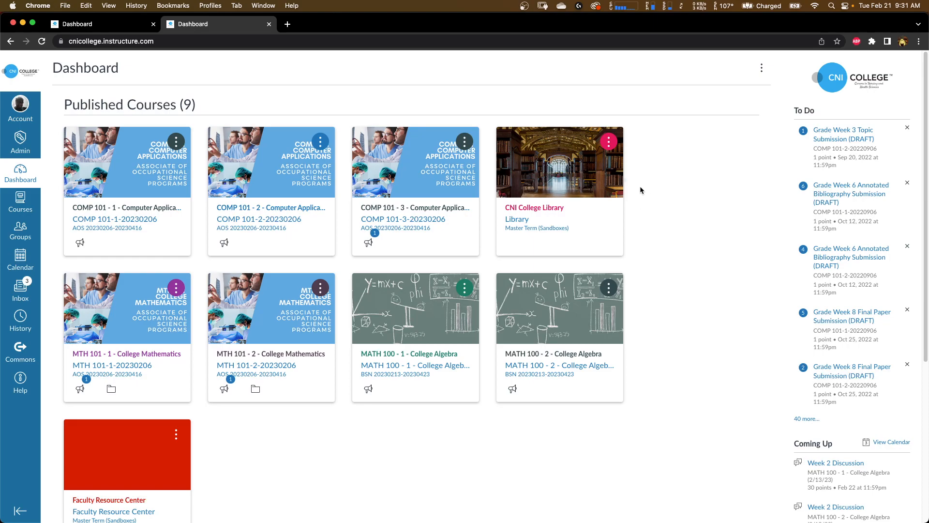
- Open the CNI College Library course from the dashboard
{"action": "scroll", "coordinate": [566, 203], "scroll_direction": "up", "scroll_amount": 5}
{"action": "scroll", "coordinate": [566, 204], "scroll_direction": "right", "scroll_amount": 3}
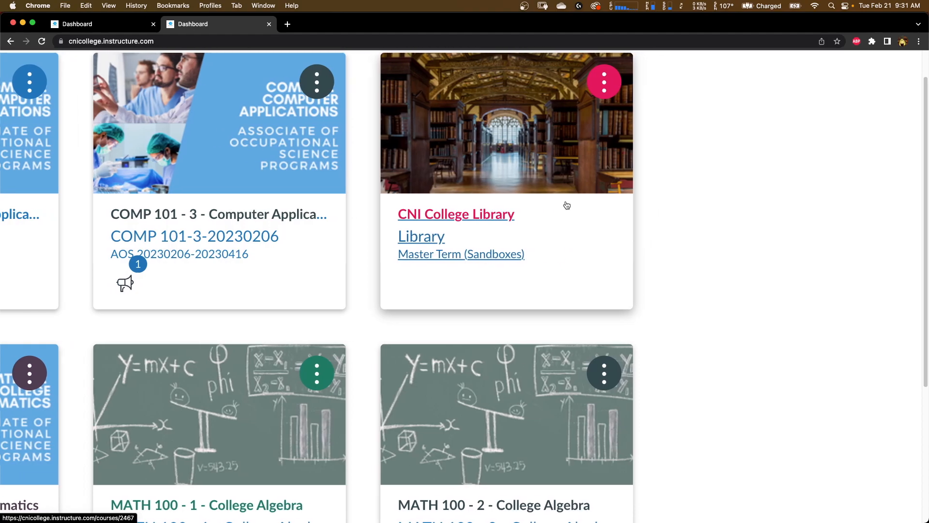
{"action": "scroll", "coordinate": [566, 205], "scroll_direction": "up", "scroll_amount": 2}
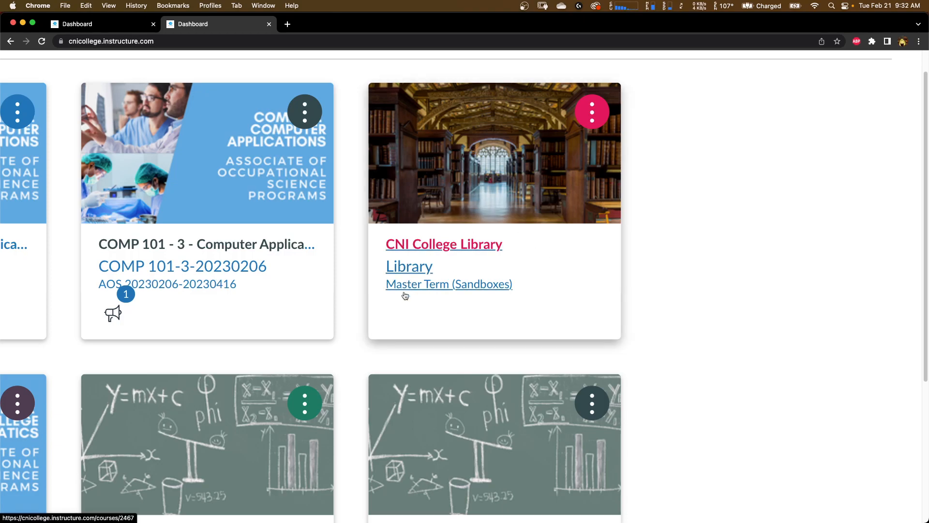
{"action": "key", "text": "super+minus"}
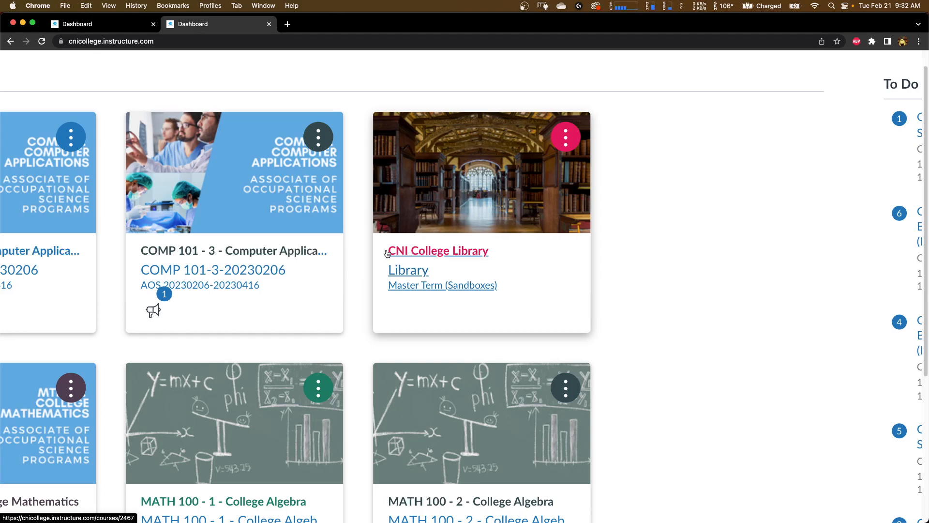
{"action": "left_click", "coordinate": [414, 274]}
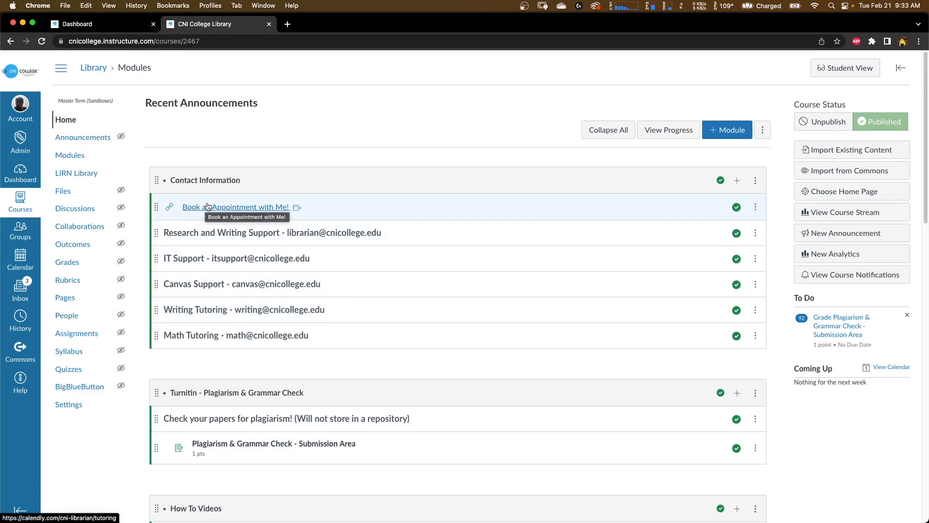
- Open the Submission of Topic Template (Download to use) link in the Examples & Templates module
{"action": "scroll", "coordinate": [207, 205], "scroll_direction": "down", "scroll_amount": 5}
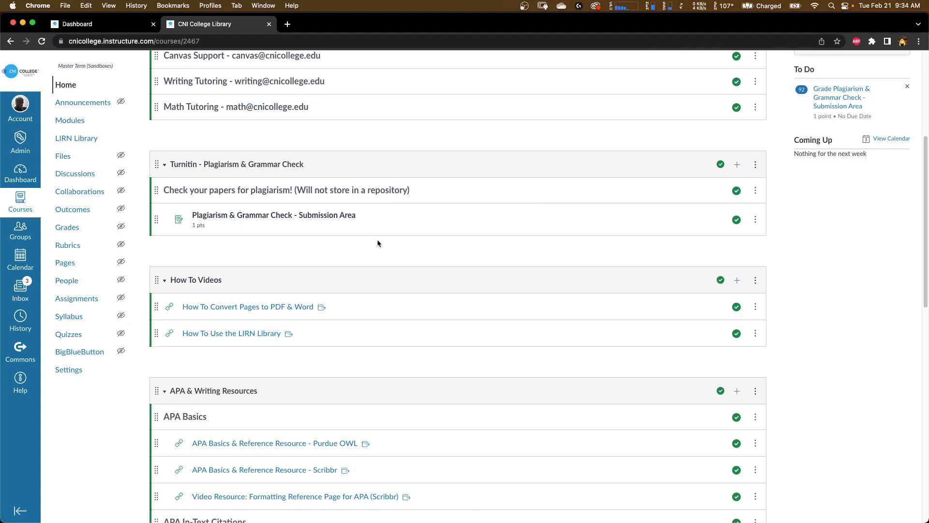
{"action": "scroll", "coordinate": [378, 242], "scroll_direction": "down", "scroll_amount": 5}
{"action": "scroll", "coordinate": [378, 242], "scroll_direction": "down", "scroll_amount": 1}
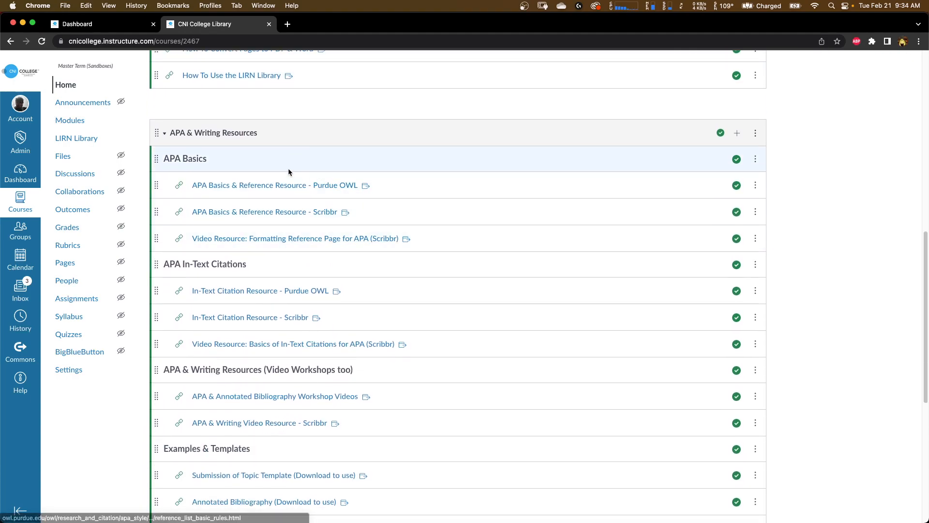
{"action": "scroll", "coordinate": [289, 171], "scroll_direction": "down", "scroll_amount": 2}
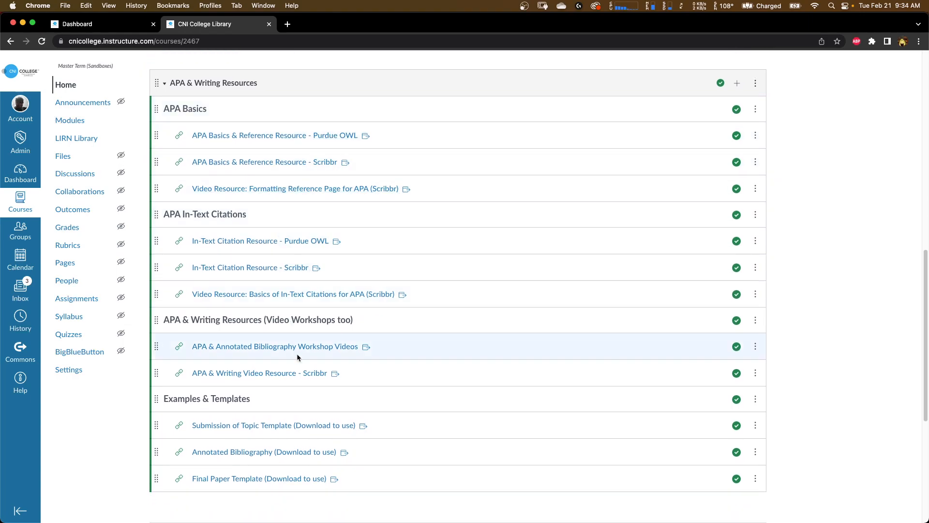
{"action": "scroll", "coordinate": [297, 357], "scroll_direction": "down", "scroll_amount": 1}
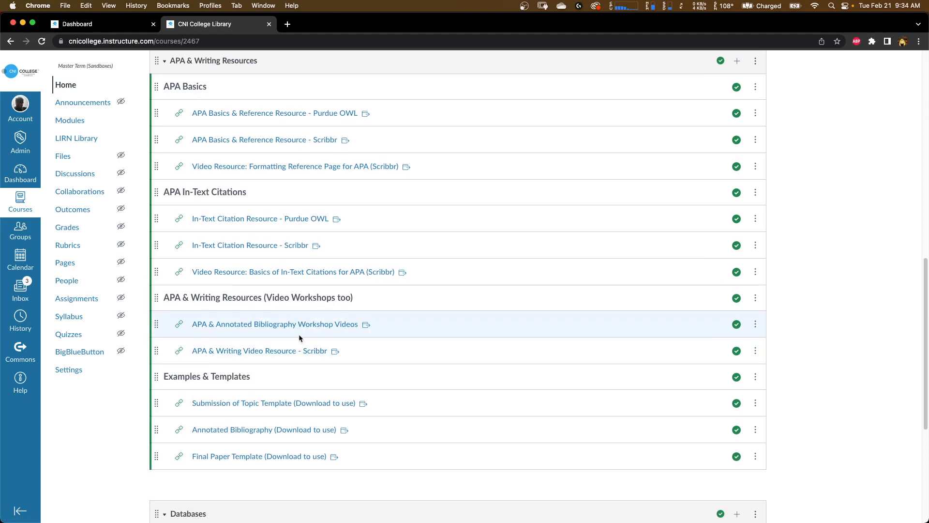
{"action": "scroll", "coordinate": [299, 338], "scroll_direction": "down", "scroll_amount": 5}
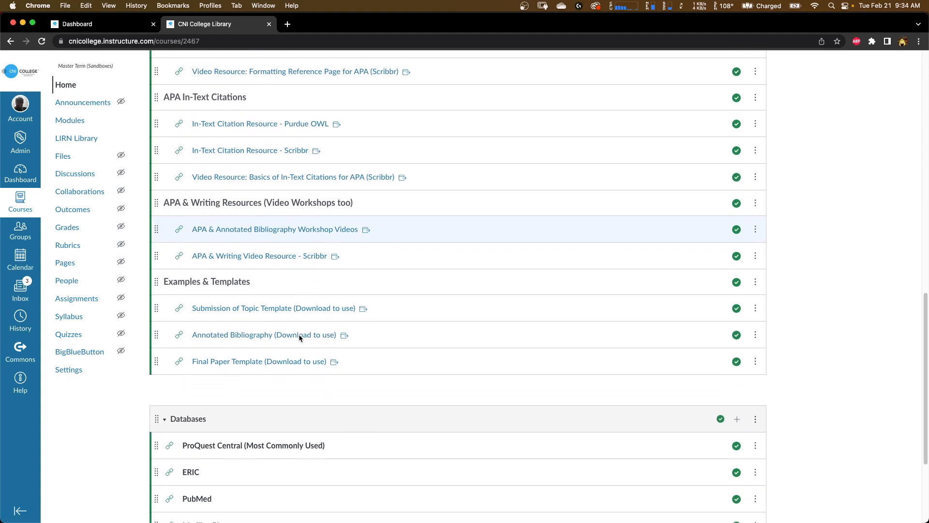
{"action": "scroll", "coordinate": [198, 282], "scroll_direction": "up", "scroll_amount": 5}
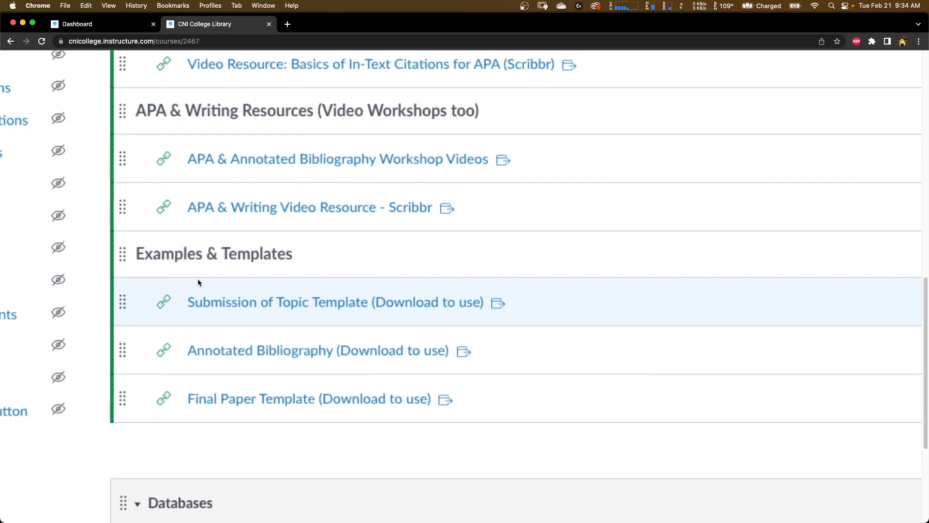
{"action": "scroll", "coordinate": [198, 283], "scroll_direction": "down", "scroll_amount": 1}
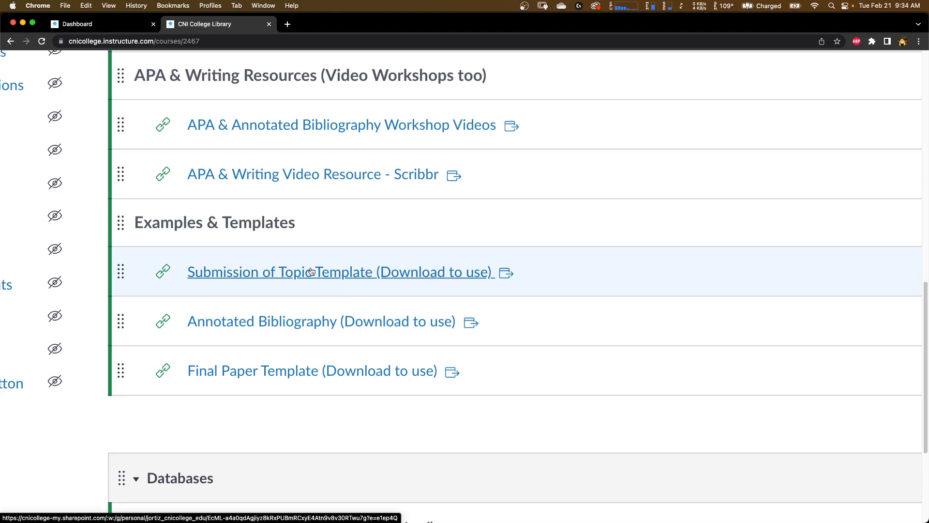
{"action": "left_click", "coordinate": [324, 276]}
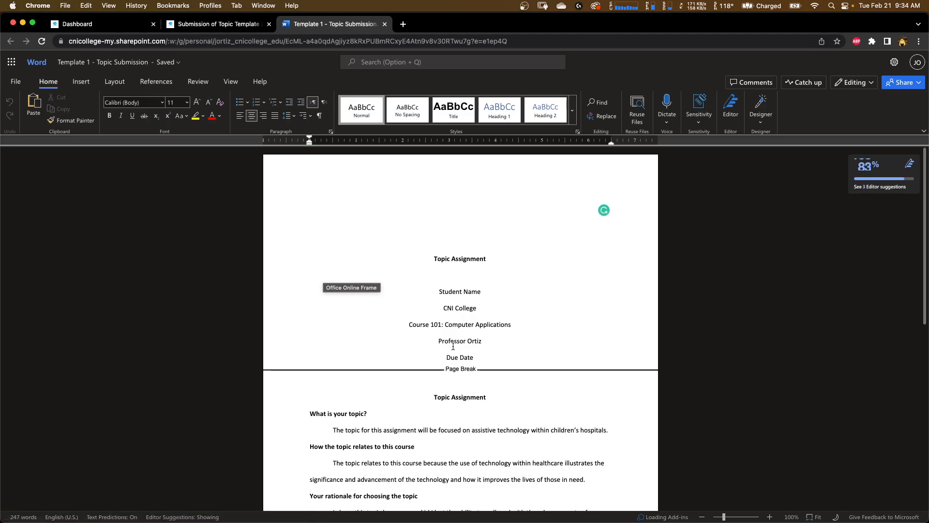
- Scroll through the Template 1 - Topic Submission document to review its sections and references
{"action": "scroll", "coordinate": [453, 346], "scroll_direction": "down", "scroll_amount": 1}
{"action": "scroll", "coordinate": [453, 347], "scroll_direction": "down", "scroll_amount": 5}
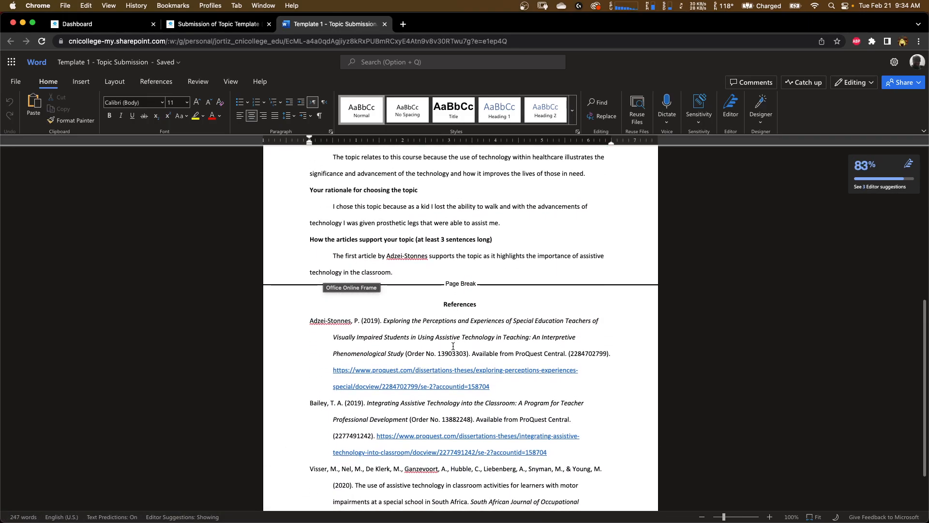
{"action": "scroll", "coordinate": [453, 347], "scroll_direction": "up", "scroll_amount": 6}
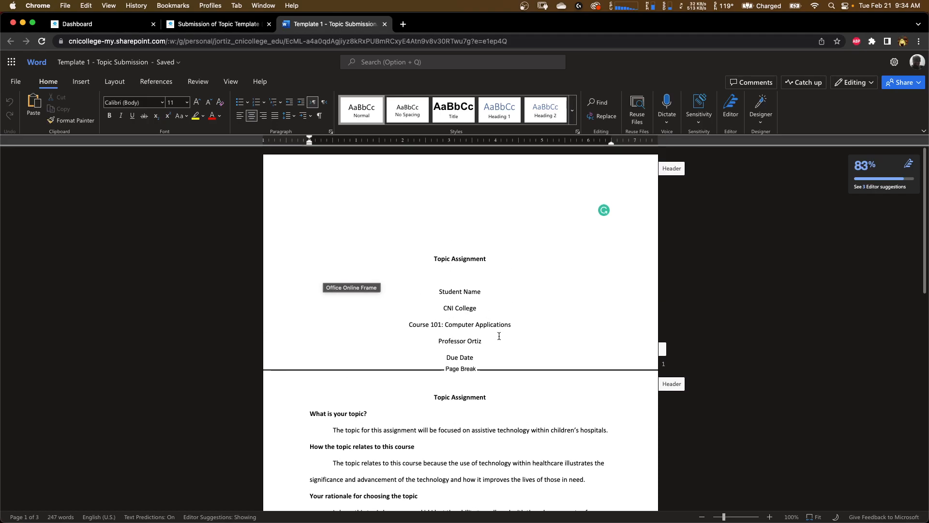
{"action": "scroll", "coordinate": [499, 335], "scroll_direction": "down", "scroll_amount": 2}
{"action": "scroll", "coordinate": [499, 336], "scroll_direction": "down", "scroll_amount": 2}
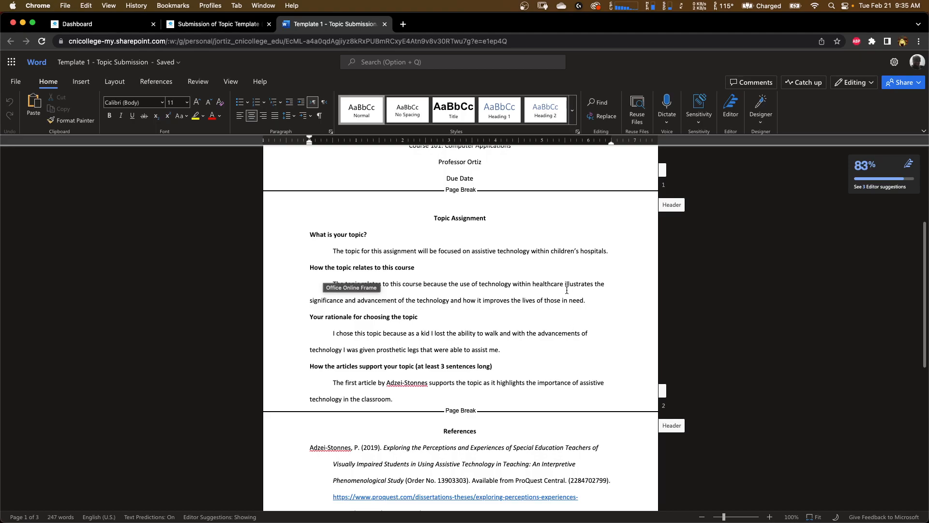
{"action": "scroll", "coordinate": [566, 289], "scroll_direction": "down", "scroll_amount": 5}
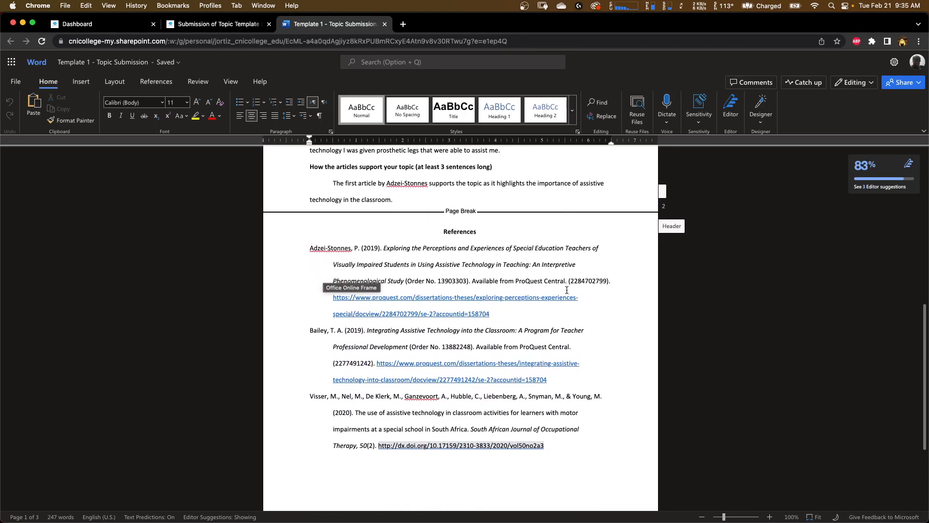
{"action": "scroll", "coordinate": [567, 290], "scroll_direction": "up", "scroll_amount": 11}
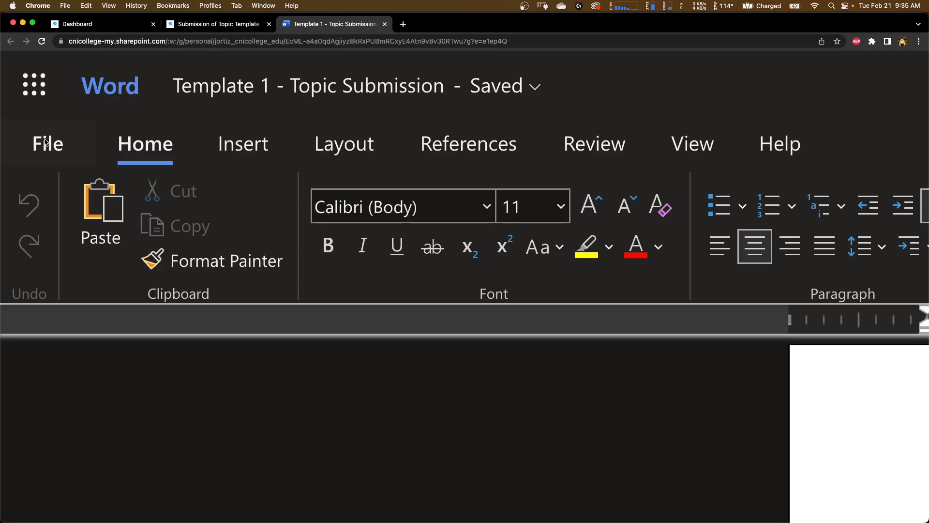
- Download a copy of the document to the computer through Save as
{"action": "left_click", "coordinate": [46, 143]}
{"action": "scroll", "coordinate": [46, 142], "scroll_direction": "down", "scroll_amount": 5}
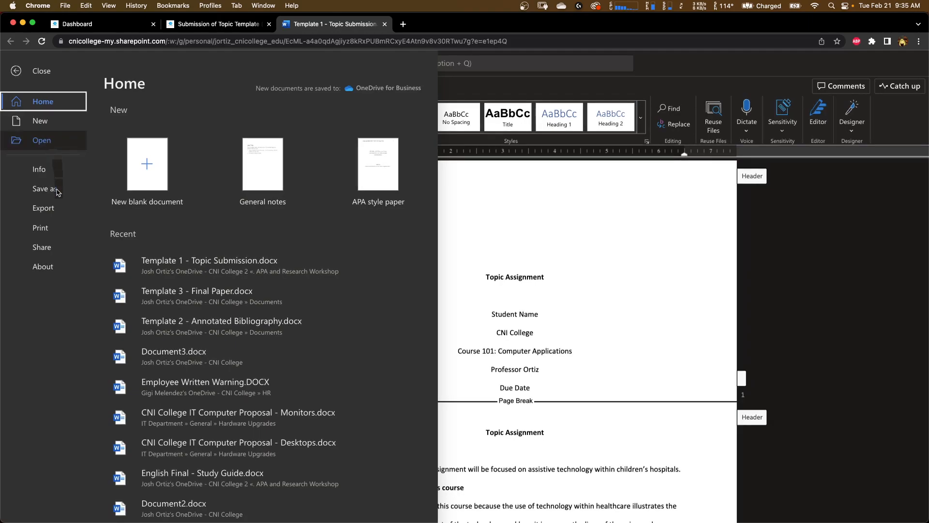
{"action": "left_click", "coordinate": [49, 194]}
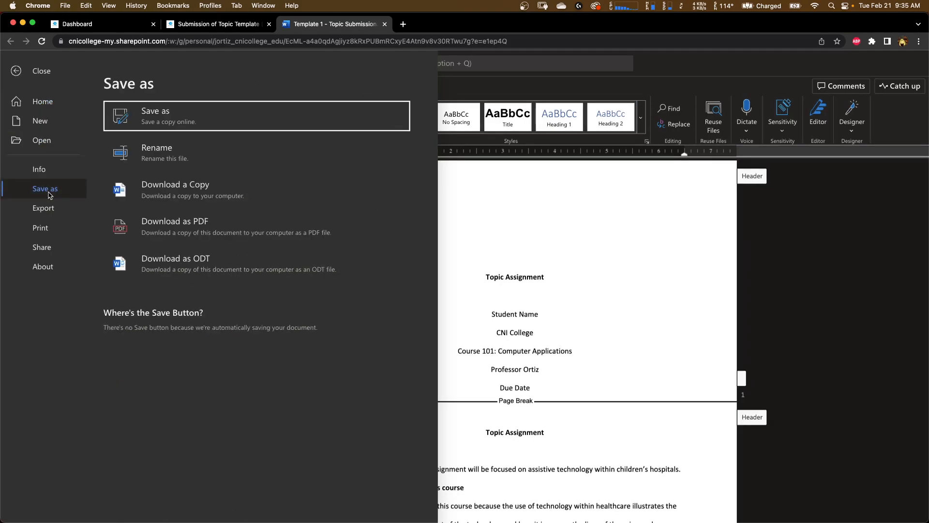
{"action": "left_click", "coordinate": [162, 192]}
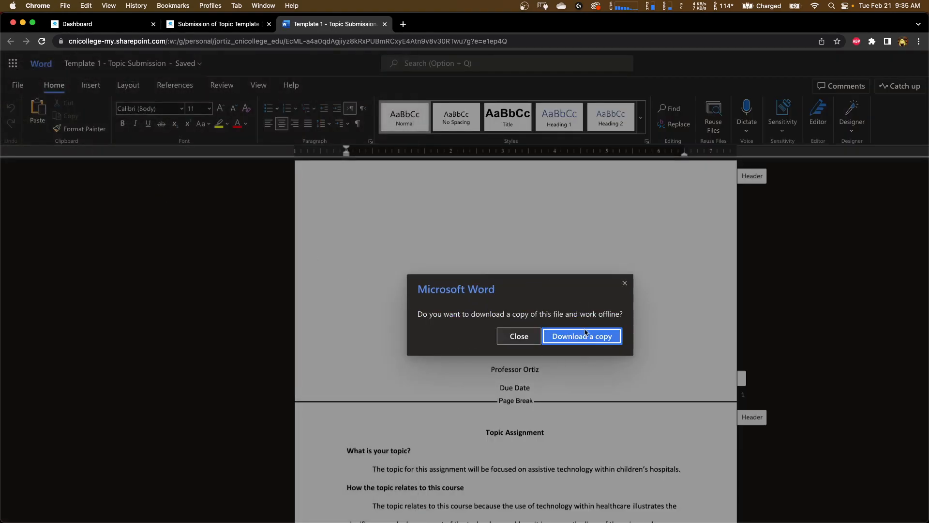
{"action": "left_click", "coordinate": [581, 339]}
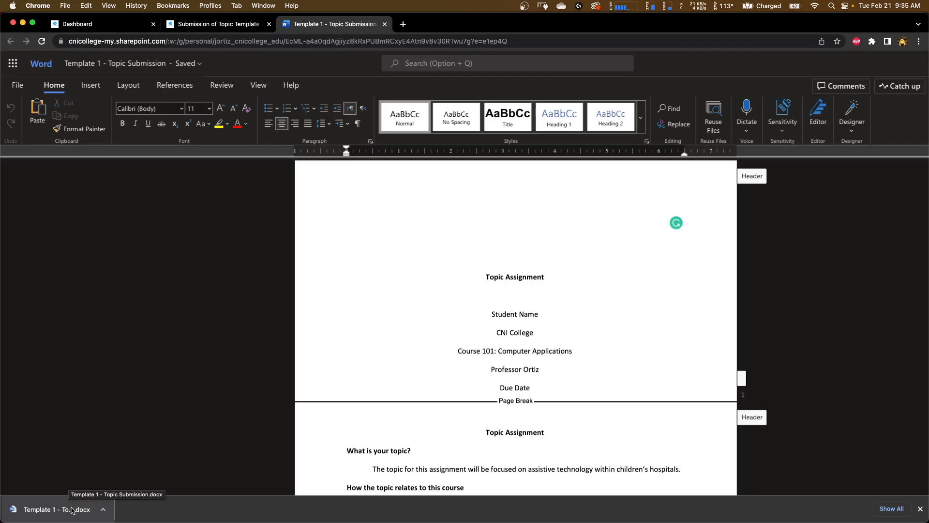
- Show the downloaded template in Finder and open it with Pages
{"action": "left_click", "coordinate": [103, 509]}
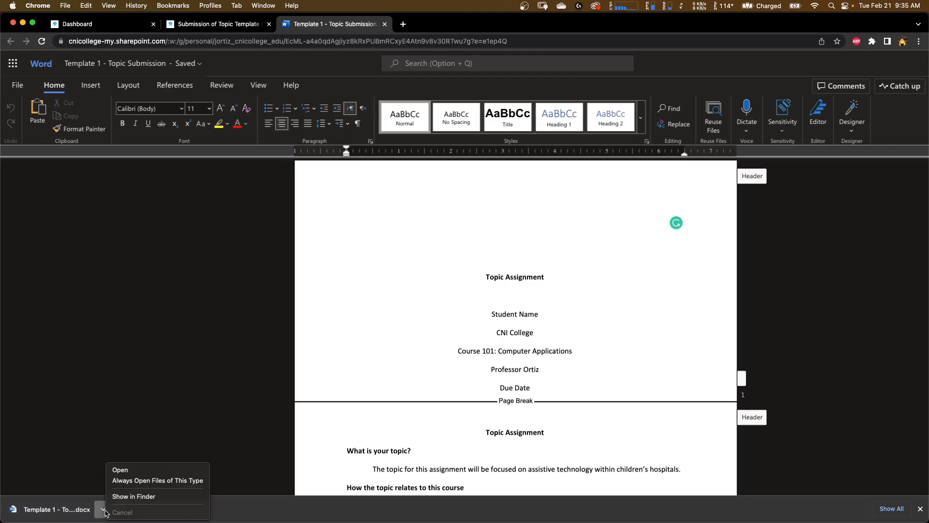
{"action": "left_click", "coordinate": [135, 497]}
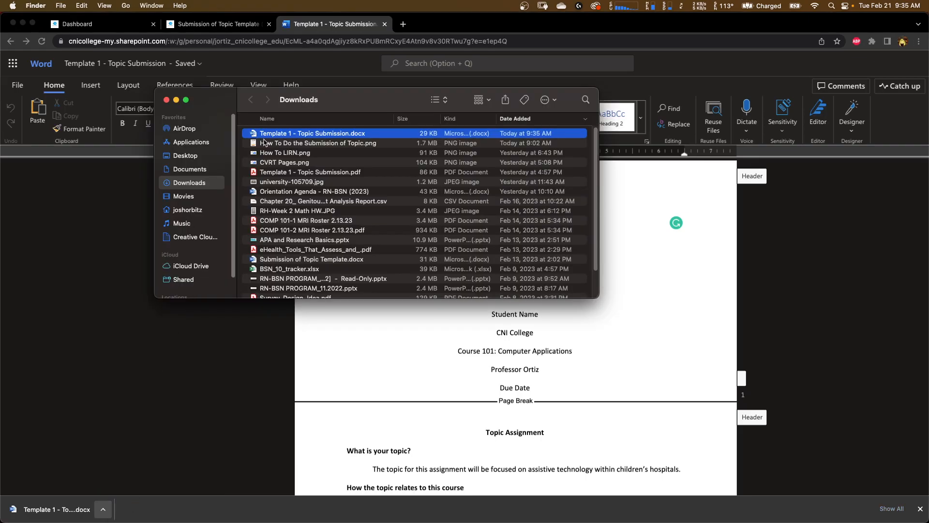
{"action": "right_click", "coordinate": [278, 137]}
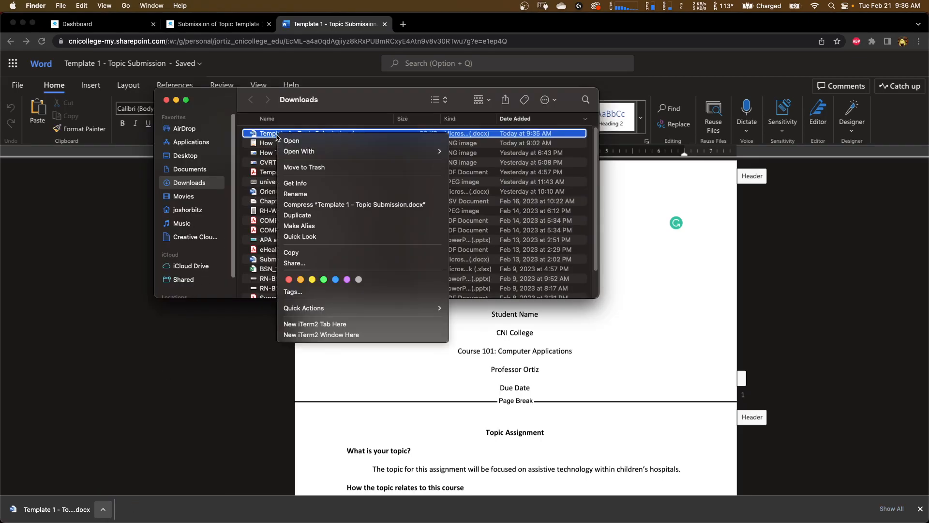
{"action": "mouse_move", "coordinate": [357, 152]}
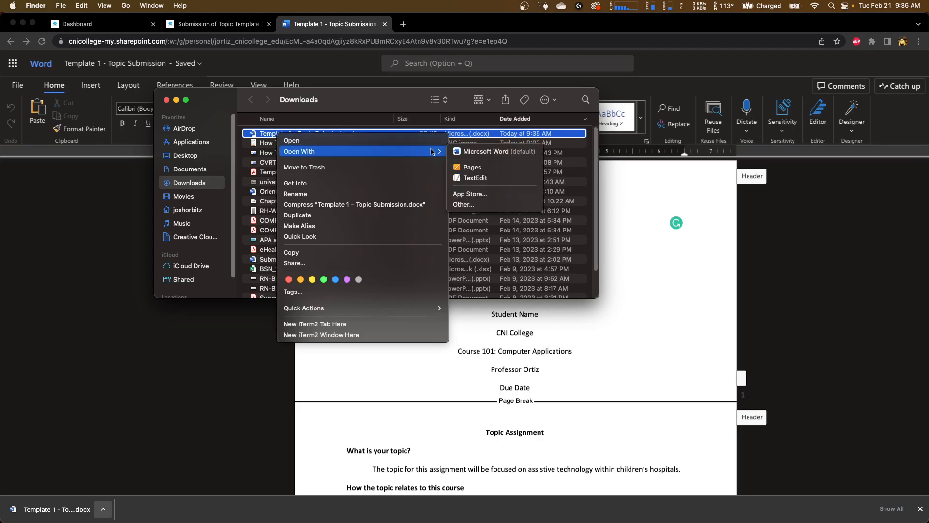
{"action": "left_click", "coordinate": [469, 168]}
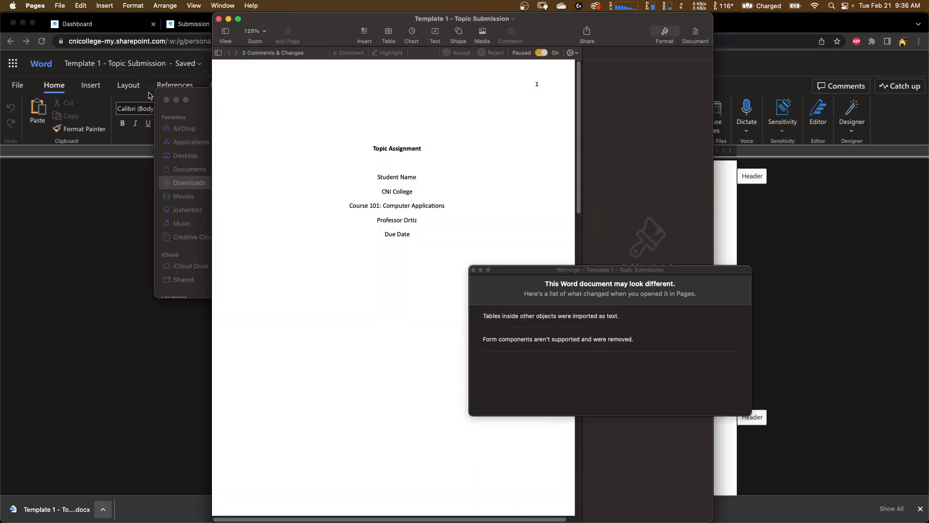
- Switch back to the Pages window with the opened template
{"action": "left_click", "coordinate": [162, 205]}
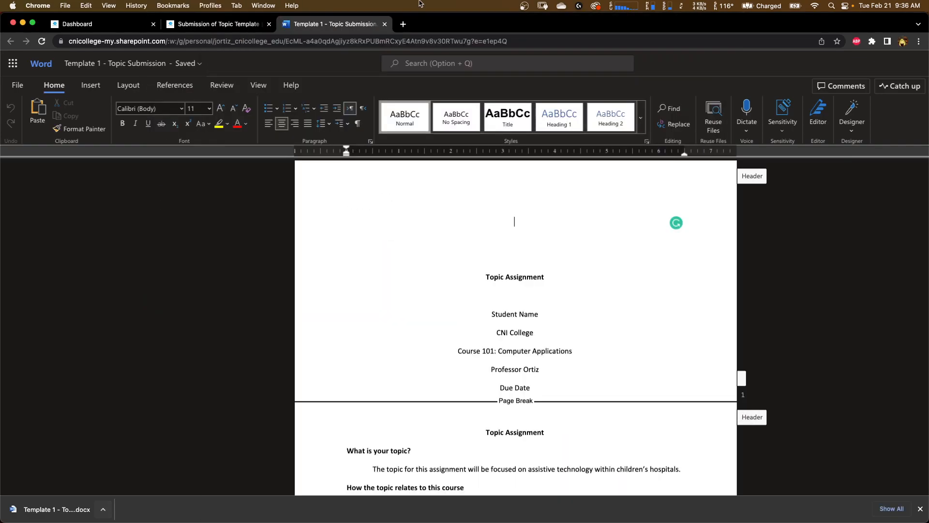
{"action": "left_click", "coordinate": [385, 24]}
{"action": "key", "text": "ctrl+Up"}
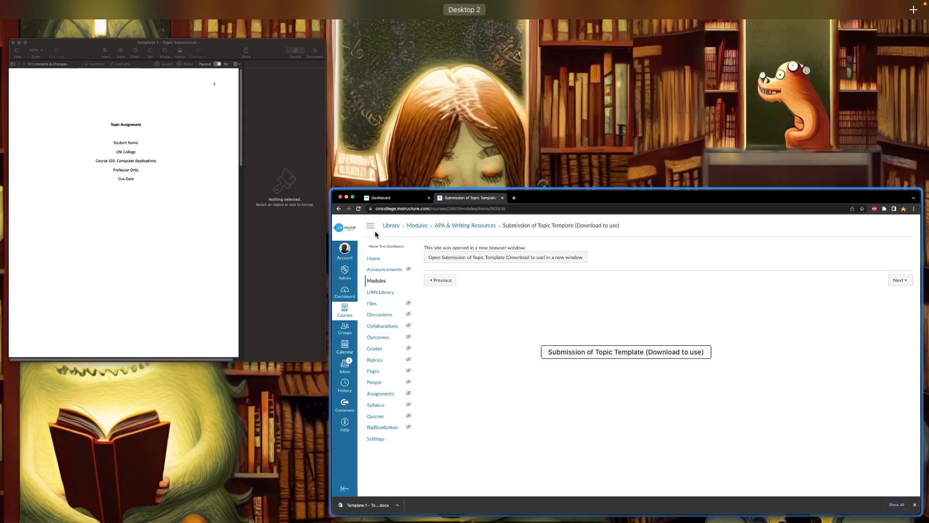
{"action": "left_click", "coordinate": [255, 201]}
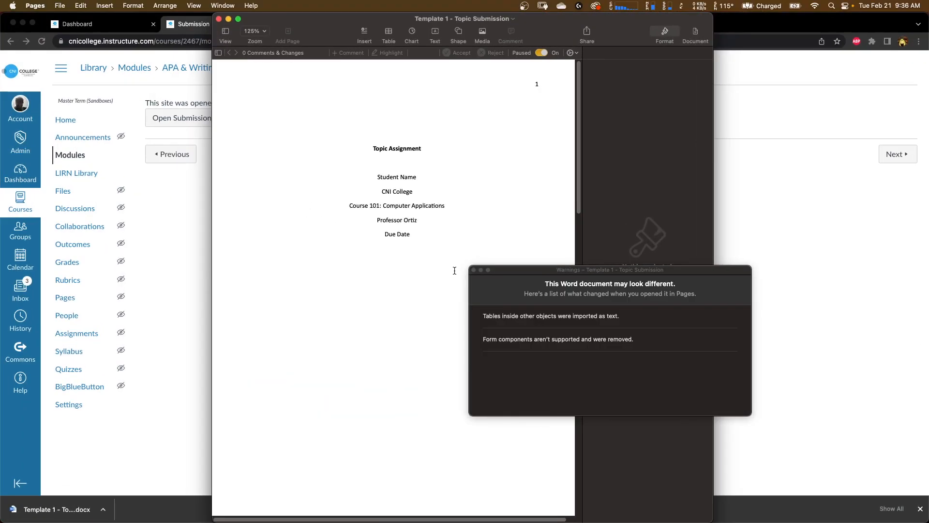
- Dismiss the import warnings and widen the Pages window to fill the screen
{"action": "left_click", "coordinate": [473, 269]}
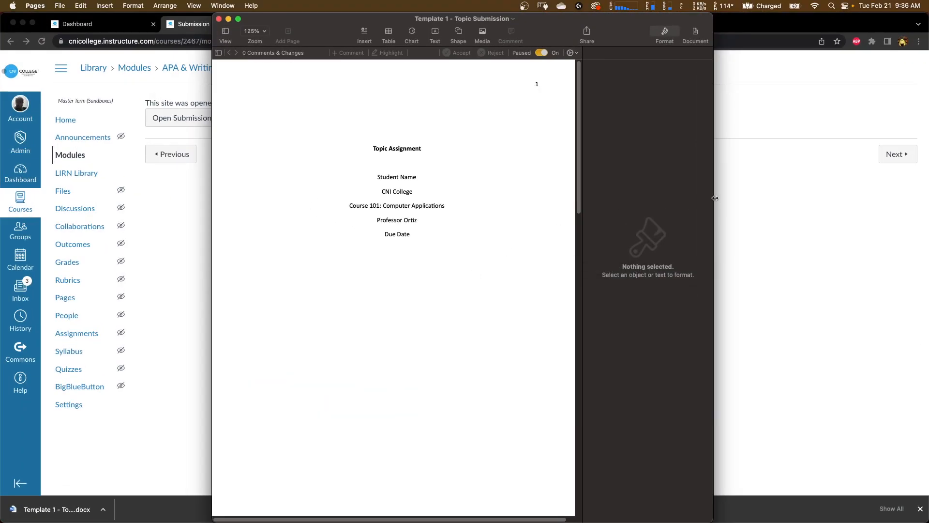
{"action": "left_click_drag", "start_coordinate": [713, 199], "coordinate": [891, 211]}
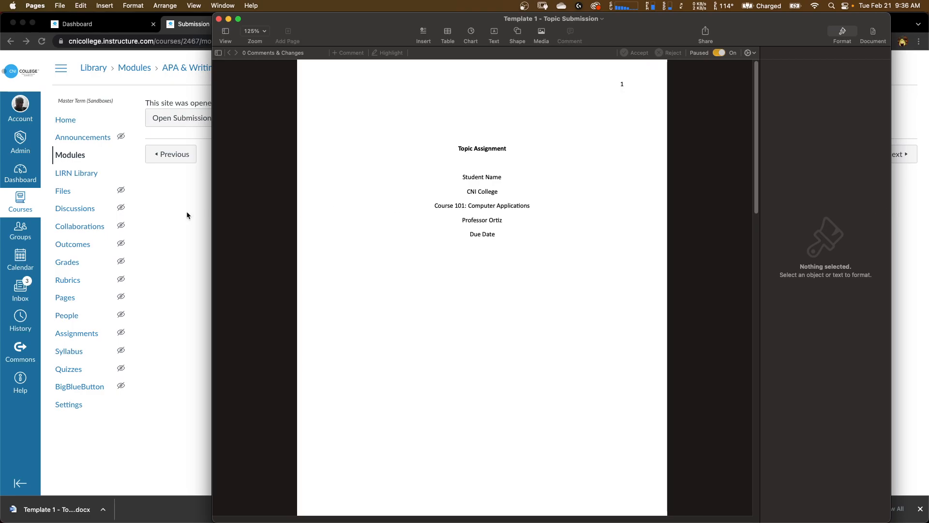
{"action": "left_click_drag", "start_coordinate": [212, 209], "coordinate": [9, 206]}
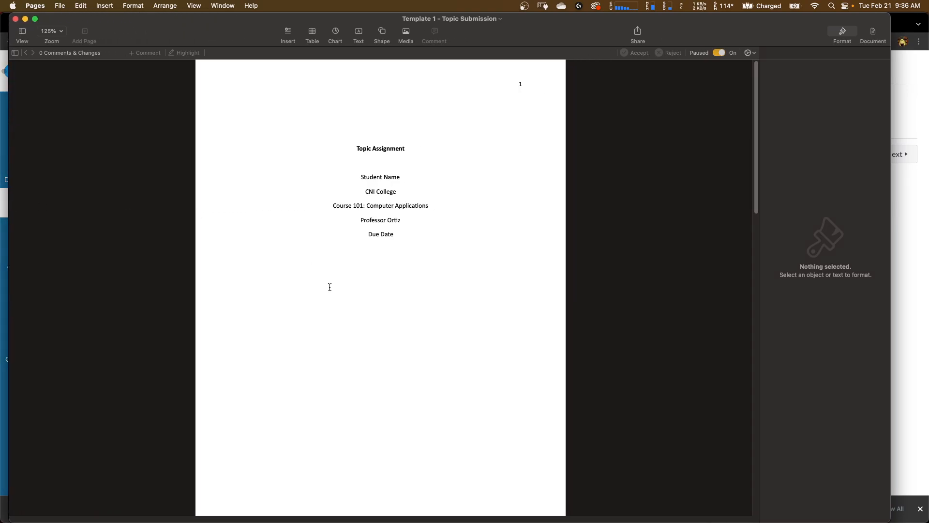
- Scroll through the template and inspect the paragraph's Style, Layout and More formatting settings
{"action": "scroll", "coordinate": [329, 287], "scroll_direction": "down", "scroll_amount": 10}
{"action": "scroll", "coordinate": [330, 286], "scroll_direction": "down", "scroll_amount": 15}
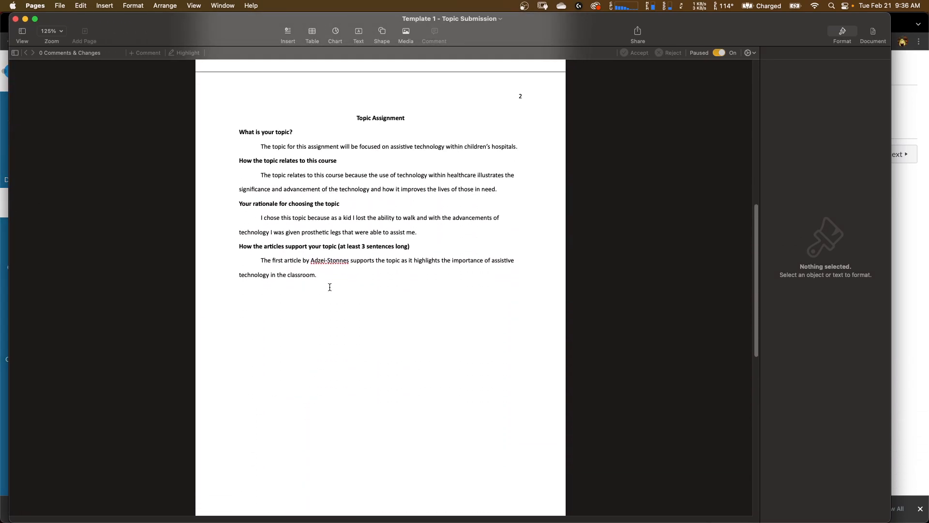
{"action": "scroll", "coordinate": [329, 287], "scroll_direction": "up", "scroll_amount": 10}
{"action": "scroll", "coordinate": [329, 287], "scroll_direction": "up", "scroll_amount": 10}
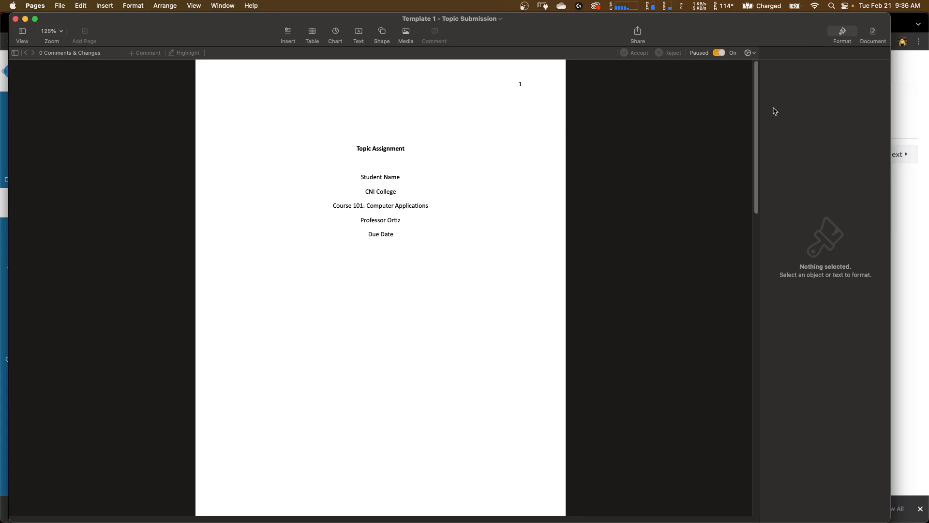
{"action": "left_click", "coordinate": [360, 207]}
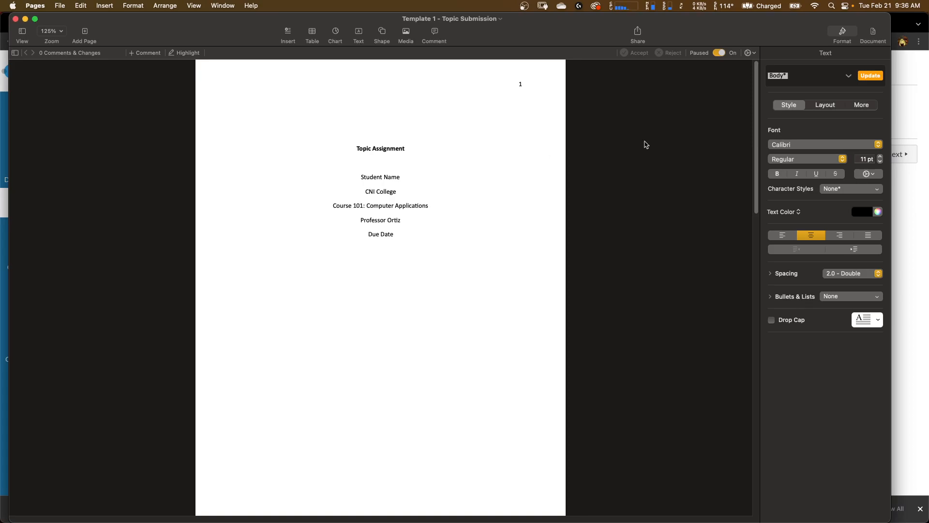
{"action": "left_click", "coordinate": [821, 108]}
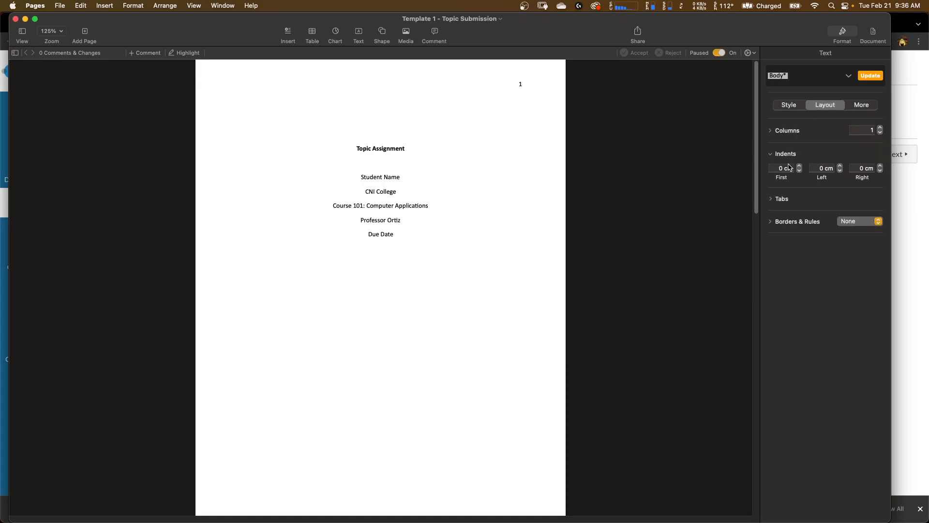
{"action": "left_click", "coordinate": [855, 106]}
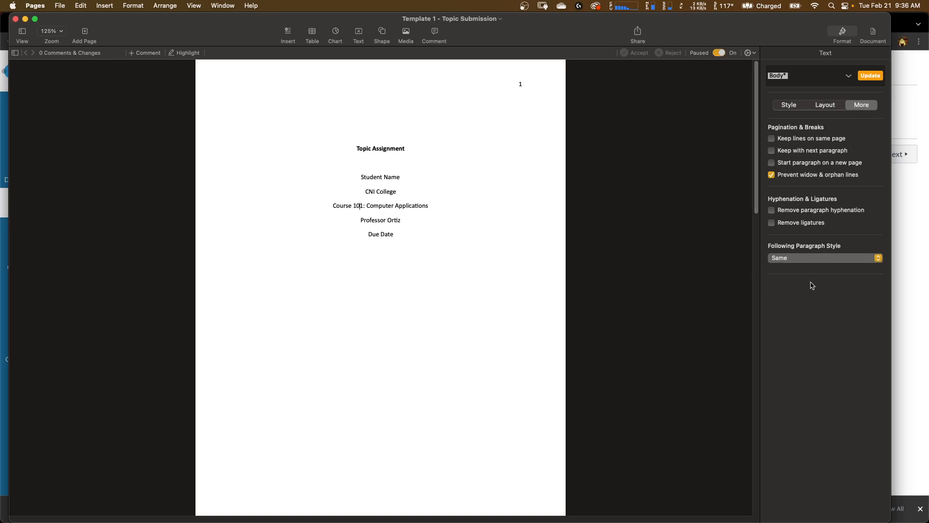
{"action": "left_click", "coordinate": [792, 106]}
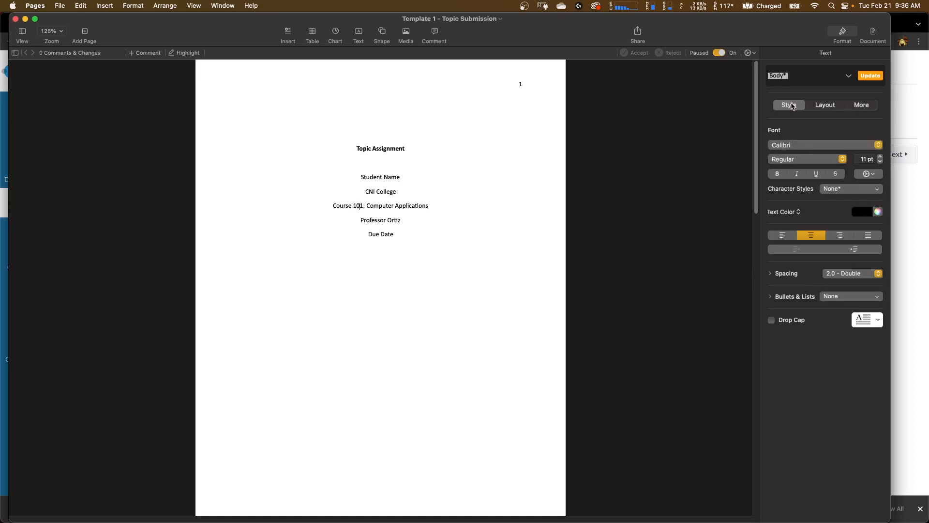
- Browse the Document, Section and Bookmarks settings before returning to text formatting
{"action": "left_click", "coordinate": [877, 32]}
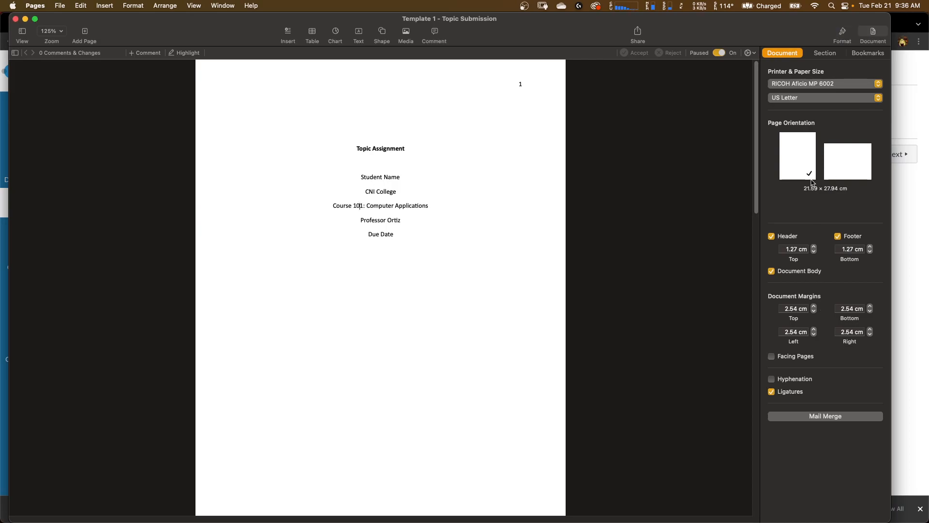
{"action": "left_click", "coordinate": [824, 54]}
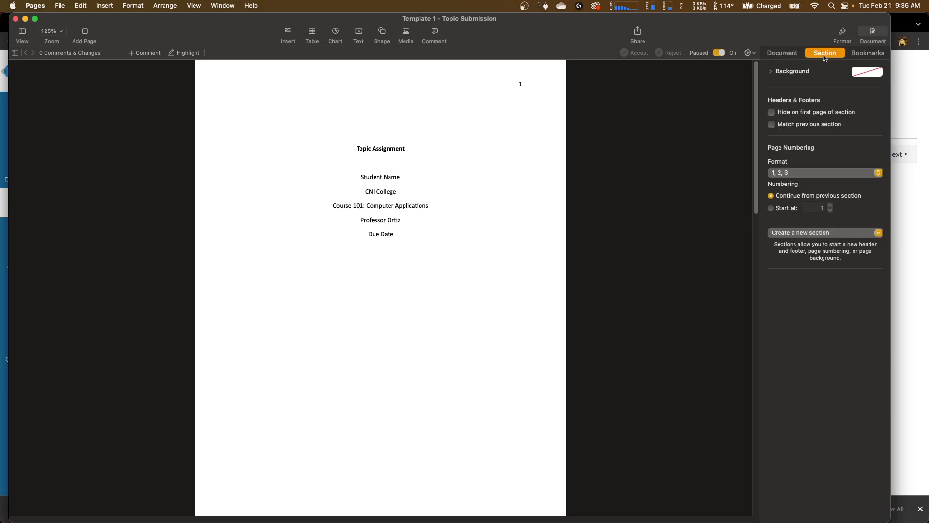
{"action": "left_click", "coordinate": [857, 54]}
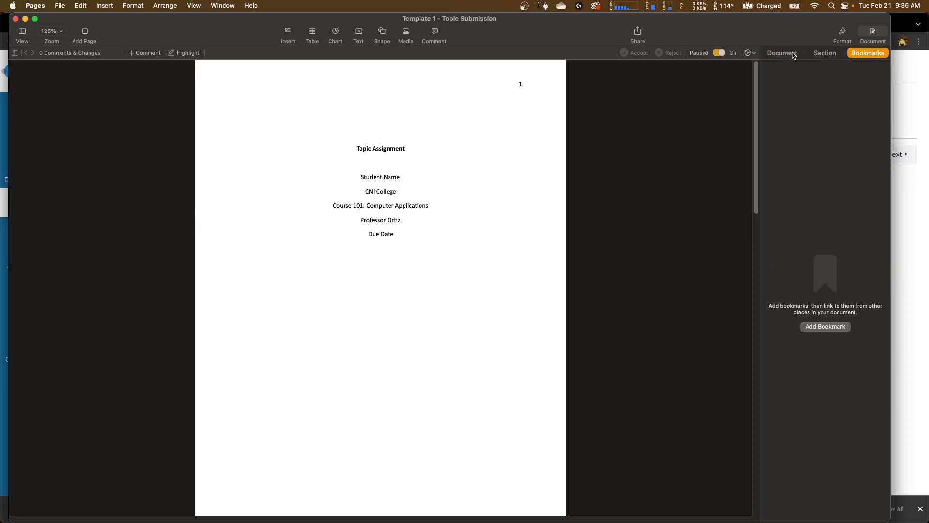
{"action": "left_click", "coordinate": [842, 33]}
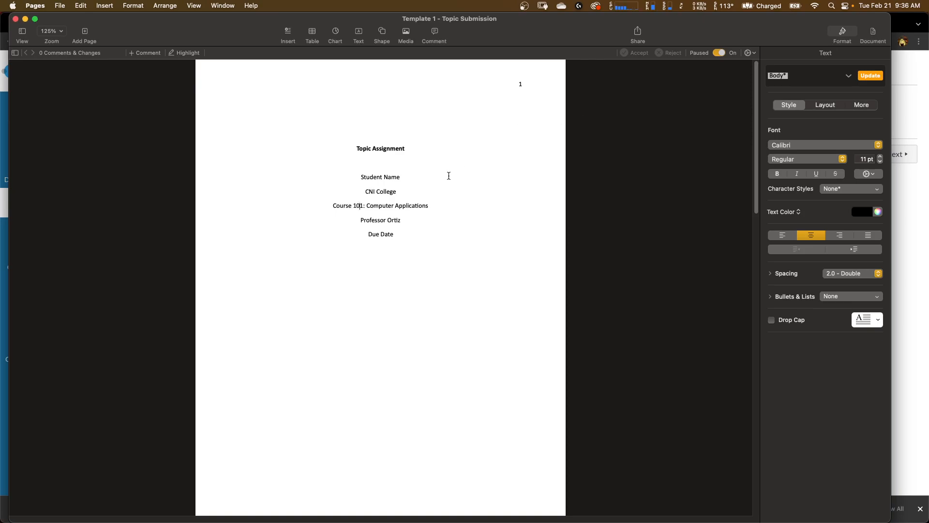
- Turn off change tracking for the document
{"action": "scroll", "coordinate": [414, 207], "scroll_direction": "up", "scroll_amount": 5}
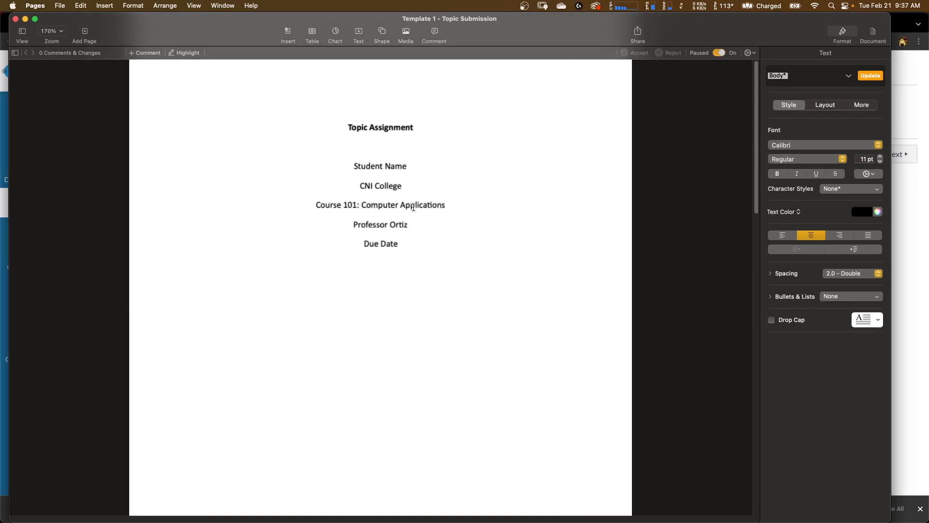
{"action": "scroll", "coordinate": [414, 207], "scroll_direction": "up", "scroll_amount": 1}
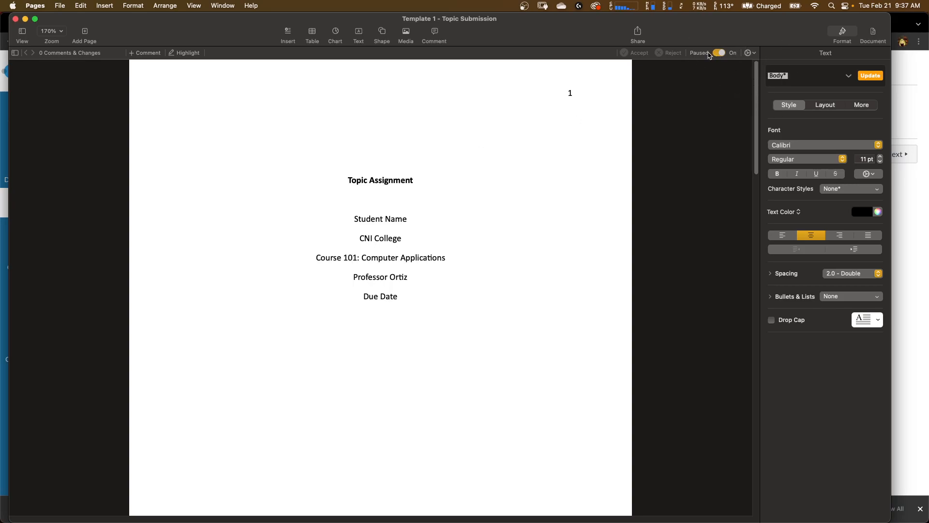
{"action": "left_click", "coordinate": [750, 54]}
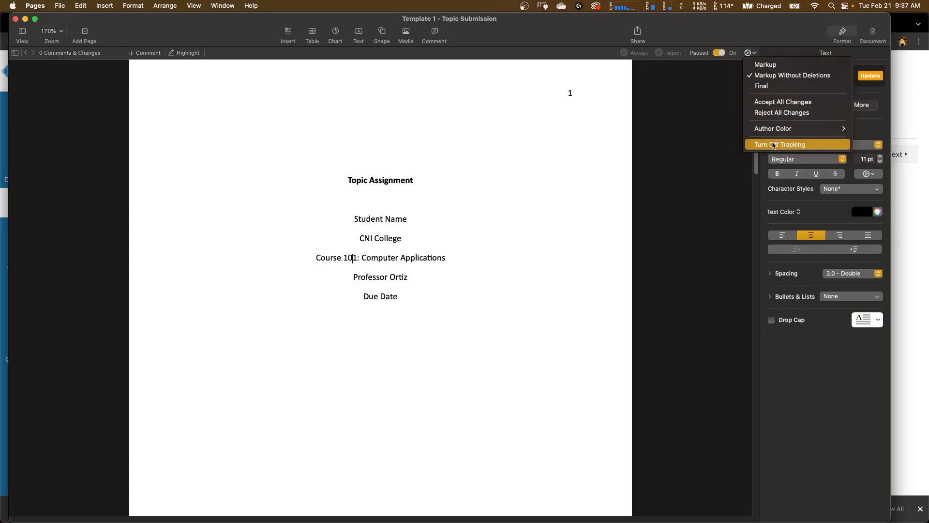
{"action": "left_click", "coordinate": [743, 40]}
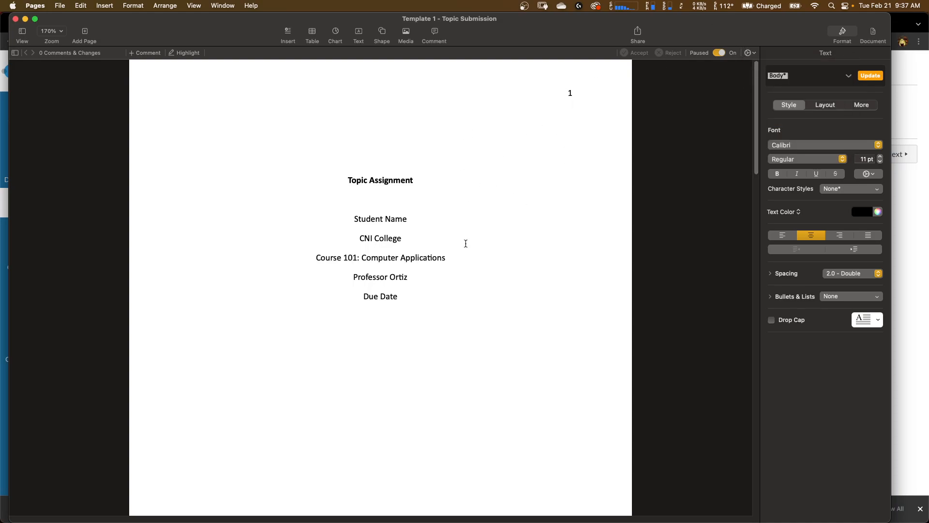
{"action": "left_click", "coordinate": [753, 57]}
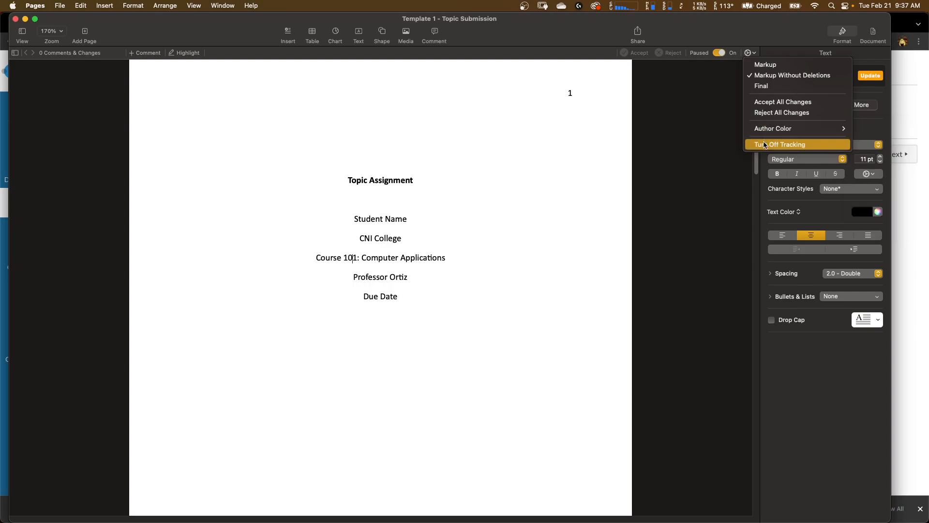
{"action": "left_click", "coordinate": [817, 148]}
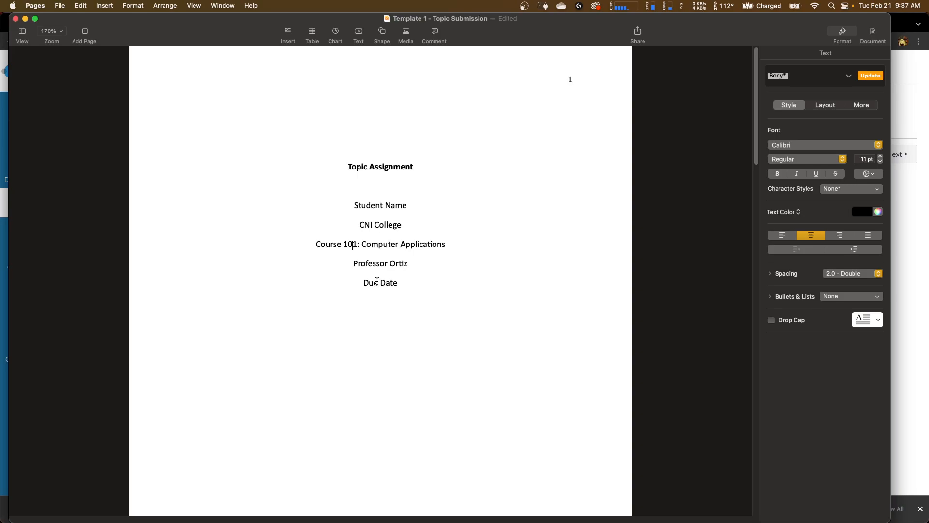
- Scroll between the cover page and the topic questions page to review the template's layout
{"action": "scroll", "coordinate": [377, 281], "scroll_direction": "down", "scroll_amount": 3}
{"action": "scroll", "coordinate": [377, 281], "scroll_direction": "up", "scroll_amount": 3}
{"action": "left_click", "coordinate": [374, 246]}
{"action": "scroll", "coordinate": [379, 211], "scroll_direction": "down", "scroll_amount": 15}
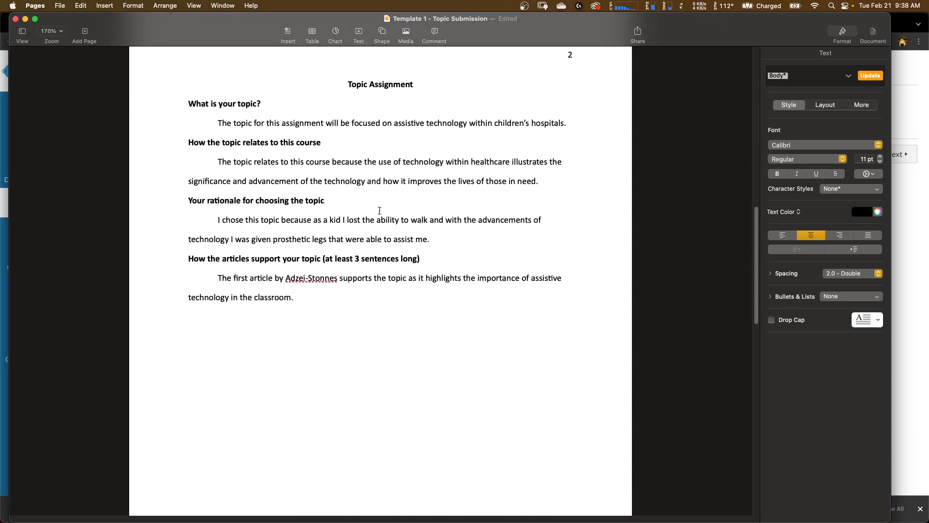
{"action": "scroll", "coordinate": [379, 210], "scroll_direction": "down", "scroll_amount": 10}
{"action": "scroll", "coordinate": [379, 209], "scroll_direction": "up", "scroll_amount": 20}
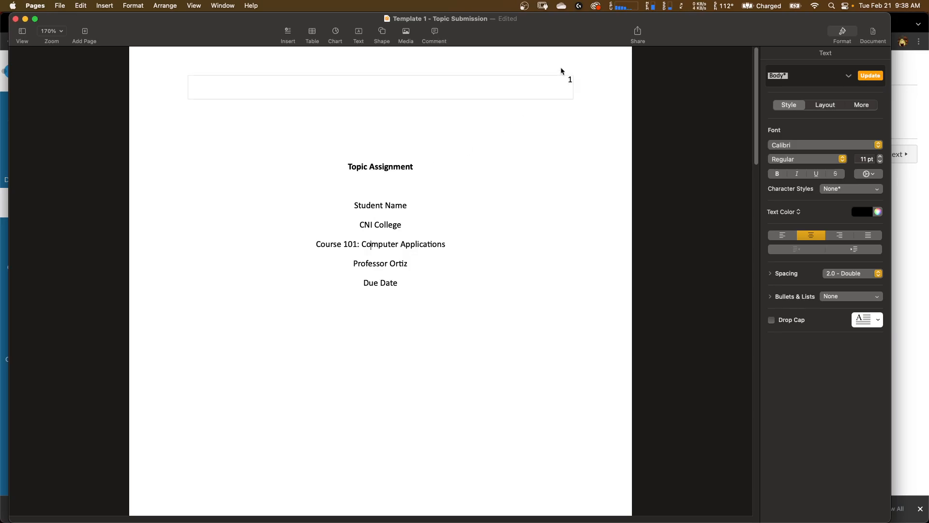
{"action": "scroll", "coordinate": [531, 183], "scroll_direction": "down", "scroll_amount": 15}
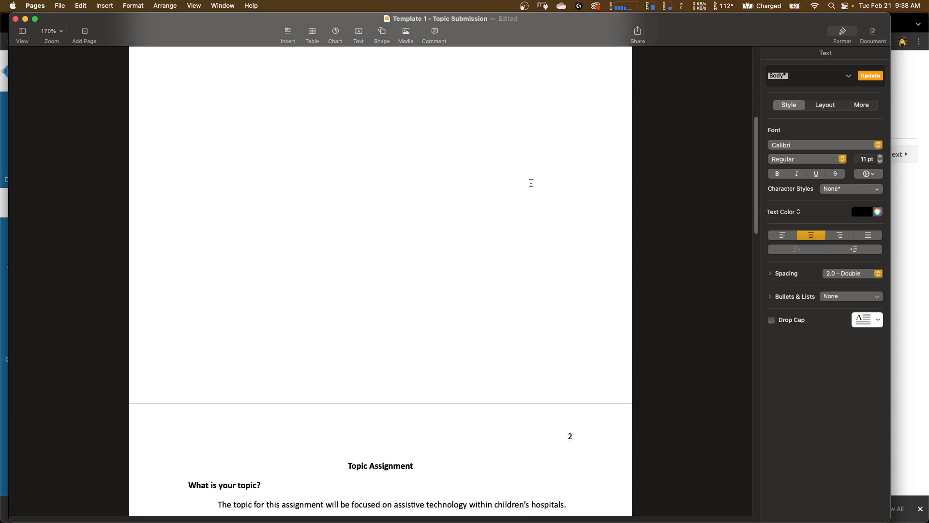
{"action": "scroll", "coordinate": [530, 182], "scroll_direction": "up", "scroll_amount": 13}
{"action": "scroll", "coordinate": [531, 183], "scroll_direction": "up", "scroll_amount": 5}
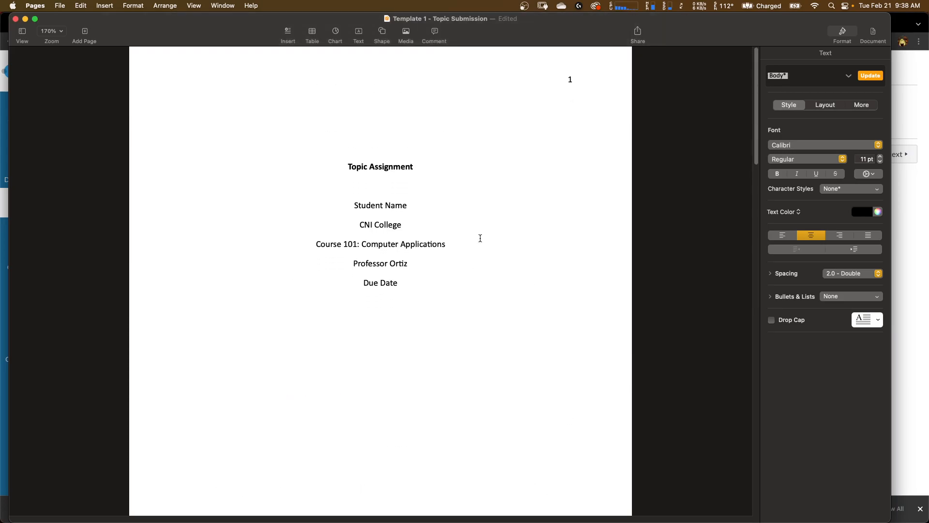
{"action": "scroll", "coordinate": [480, 238], "scroll_direction": "down", "scroll_amount": 6}
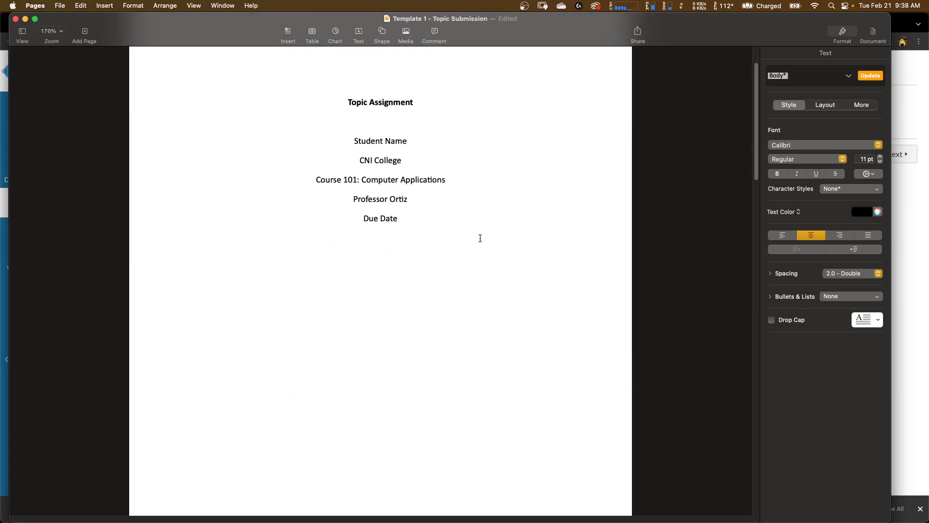
{"action": "scroll", "coordinate": [480, 237], "scroll_direction": "down", "scroll_amount": 5}
{"action": "scroll", "coordinate": [480, 238], "scroll_direction": "up", "scroll_amount": 12}
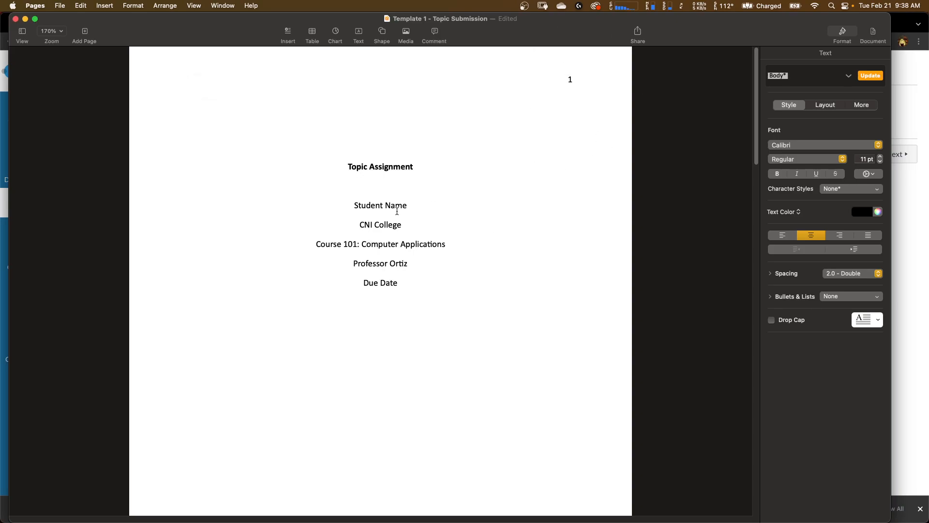
{"action": "scroll", "coordinate": [396, 211], "scroll_direction": "down", "scroll_amount": 5}
{"action": "scroll", "coordinate": [397, 210], "scroll_direction": "down", "scroll_amount": 6}
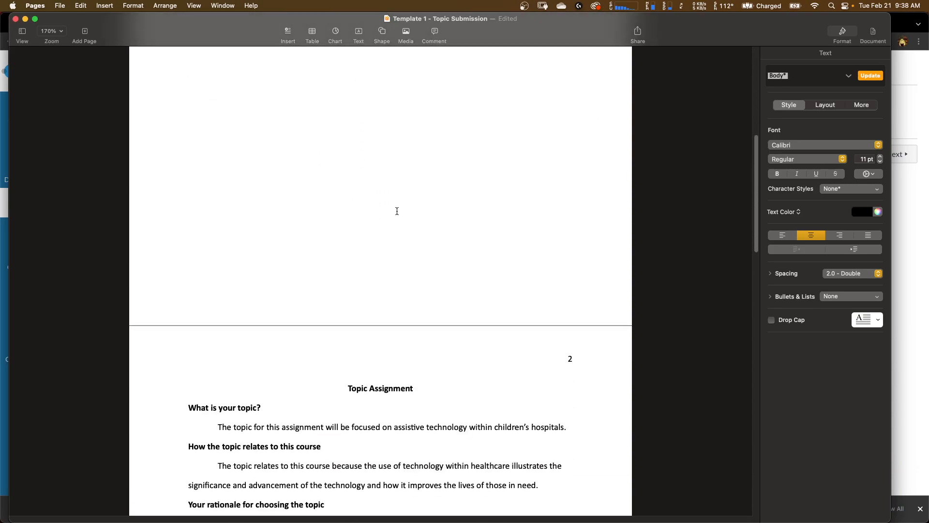
{"action": "scroll", "coordinate": [397, 211], "scroll_direction": "up", "scroll_amount": 5}
{"action": "scroll", "coordinate": [397, 211], "scroll_direction": "up", "scroll_amount": 5}
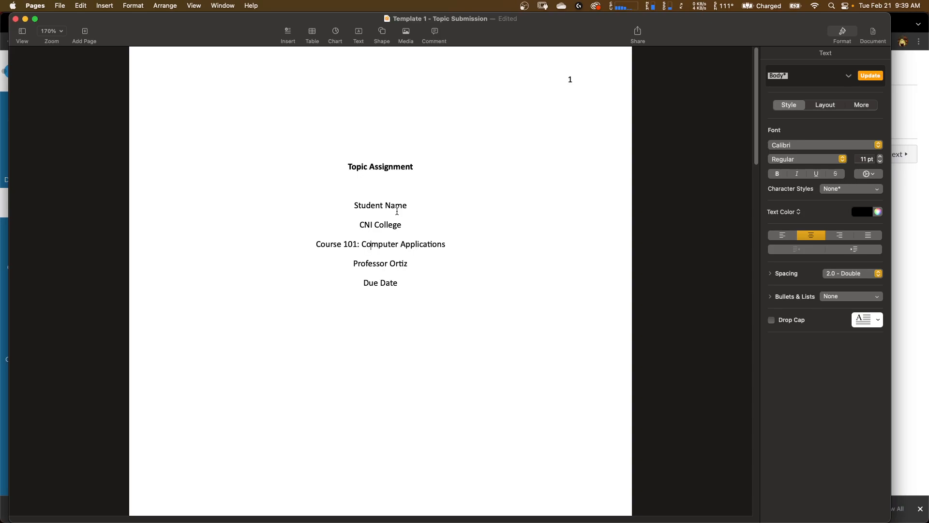
- Review the topic answers page and the References page of the template
{"action": "left_click", "coordinate": [376, 162]}
{"action": "scroll", "coordinate": [354, 260], "scroll_direction": "down", "scroll_amount": 15}
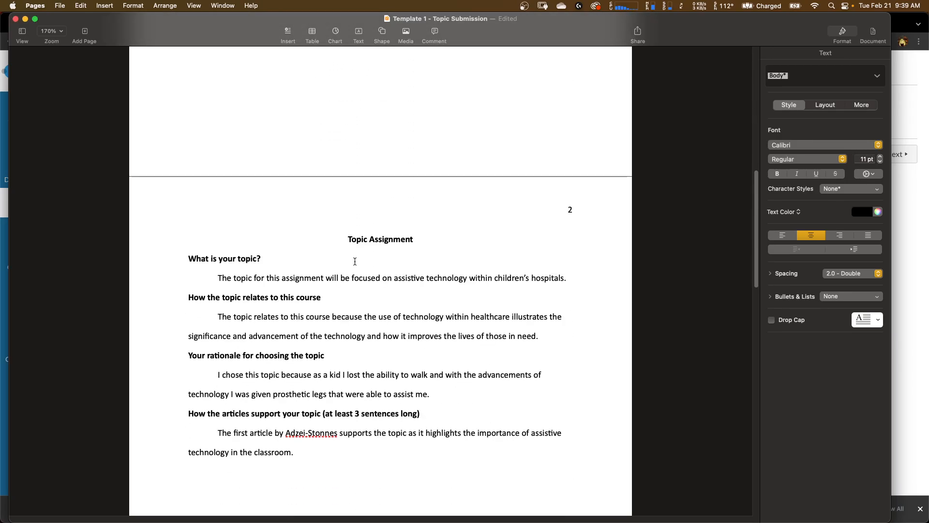
{"action": "left_click", "coordinate": [354, 261]}
{"action": "scroll", "coordinate": [355, 263], "scroll_direction": "down", "scroll_amount": 10}
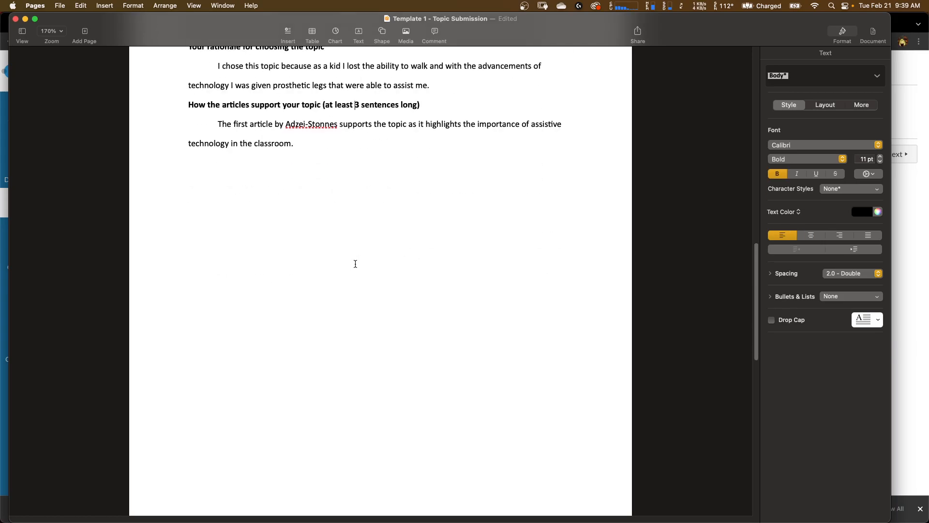
{"action": "scroll", "coordinate": [355, 263], "scroll_direction": "down", "scroll_amount": 4}
{"action": "left_click", "coordinate": [365, 316]}
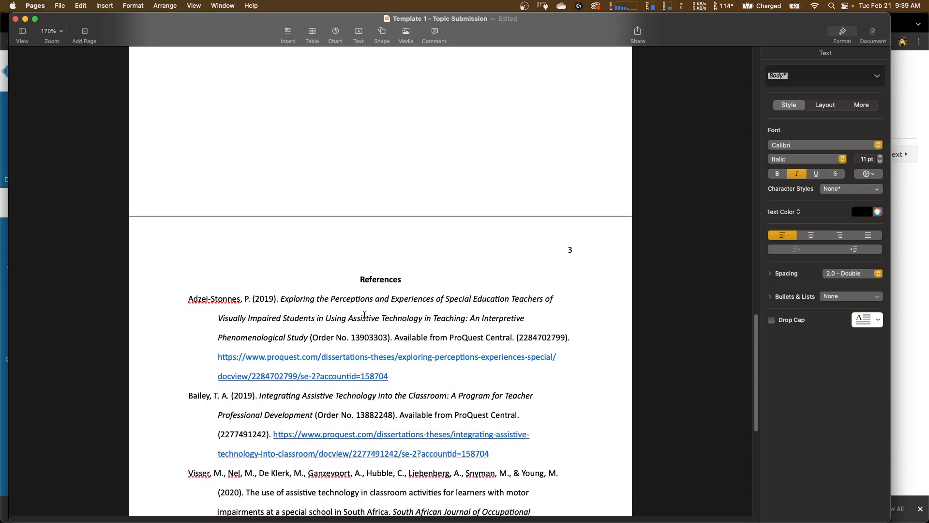
{"action": "scroll", "coordinate": [365, 315], "scroll_direction": "up", "scroll_amount": 12}
{"action": "scroll", "coordinate": [364, 315], "scroll_direction": "up", "scroll_amount": 10}
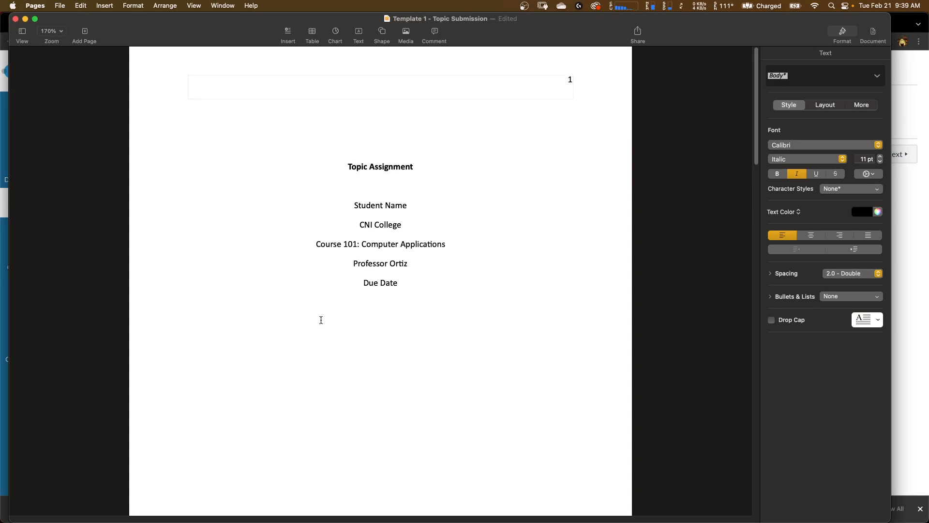
{"action": "scroll", "coordinate": [336, 367], "scroll_direction": "down", "scroll_amount": 3}
{"action": "scroll", "coordinate": [335, 367], "scroll_direction": "up", "scroll_amount": 5}
{"action": "scroll", "coordinate": [425, 365], "scroll_direction": "down", "scroll_amount": 15}
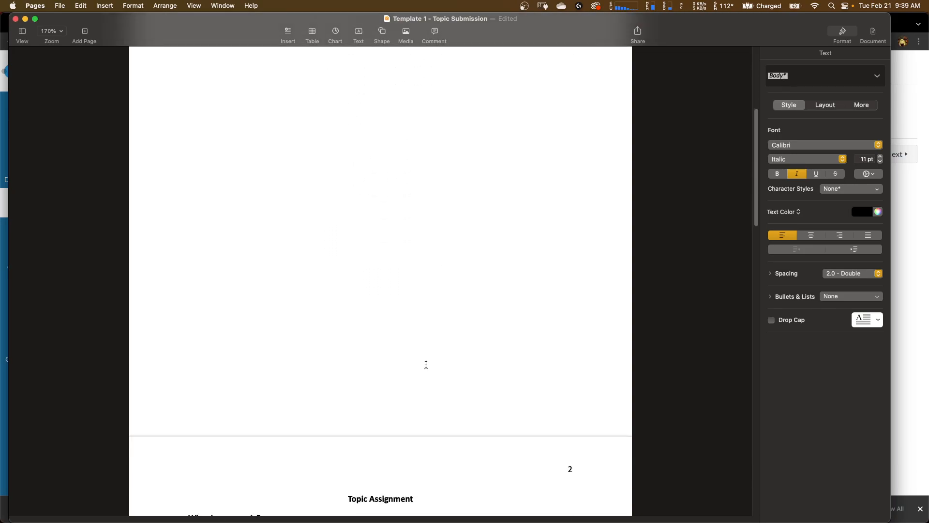
{"action": "scroll", "coordinate": [425, 364], "scroll_direction": "down", "scroll_amount": 6}
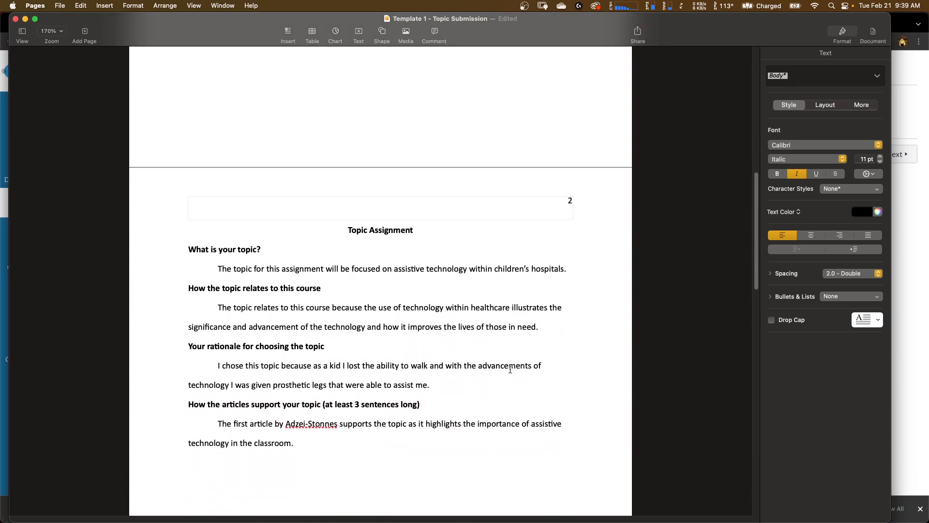
{"action": "scroll", "coordinate": [514, 454], "scroll_direction": "down", "scroll_amount": 1}
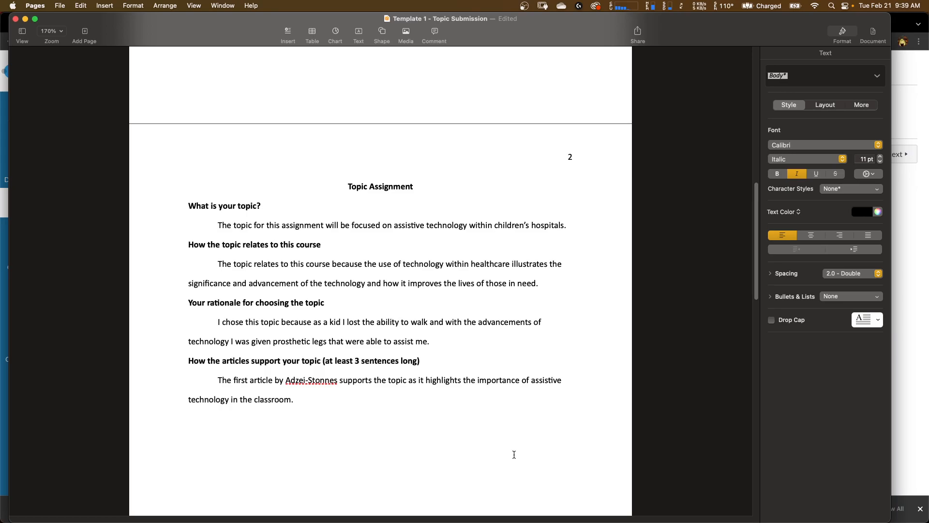
{"action": "scroll", "coordinate": [514, 454], "scroll_direction": "down", "scroll_amount": 15}
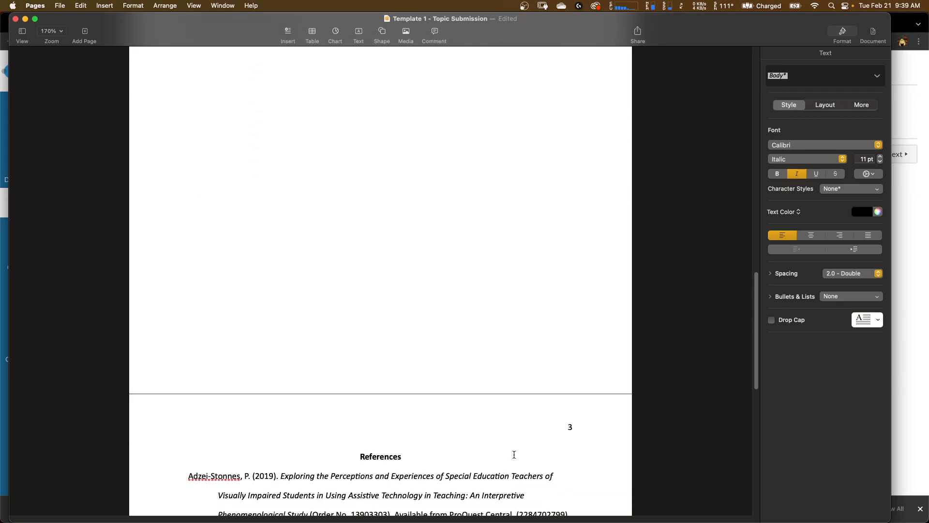
{"action": "scroll", "coordinate": [515, 458], "scroll_direction": "down", "scroll_amount": 2}
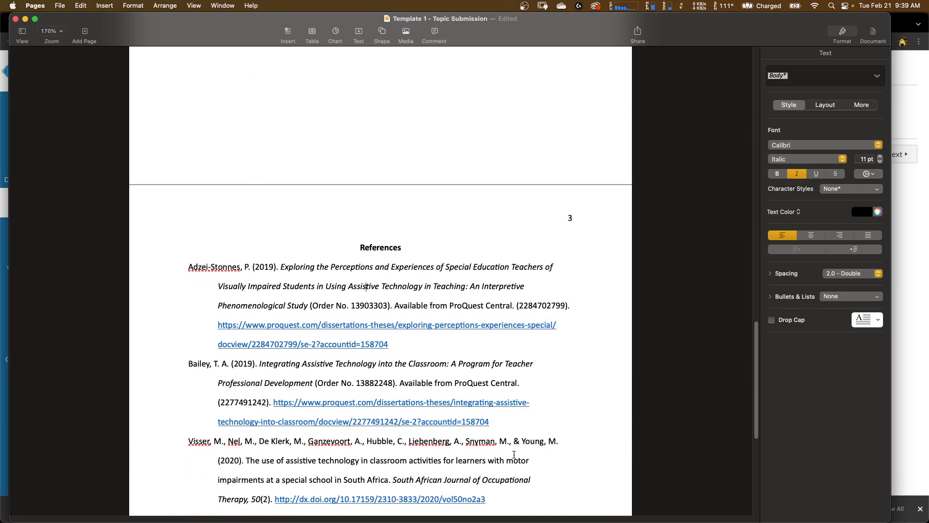
- Examine the References page entries and their formatting at different zoom levels
{"action": "scroll", "coordinate": [514, 454], "scroll_direction": "down", "scroll_amount": 3}
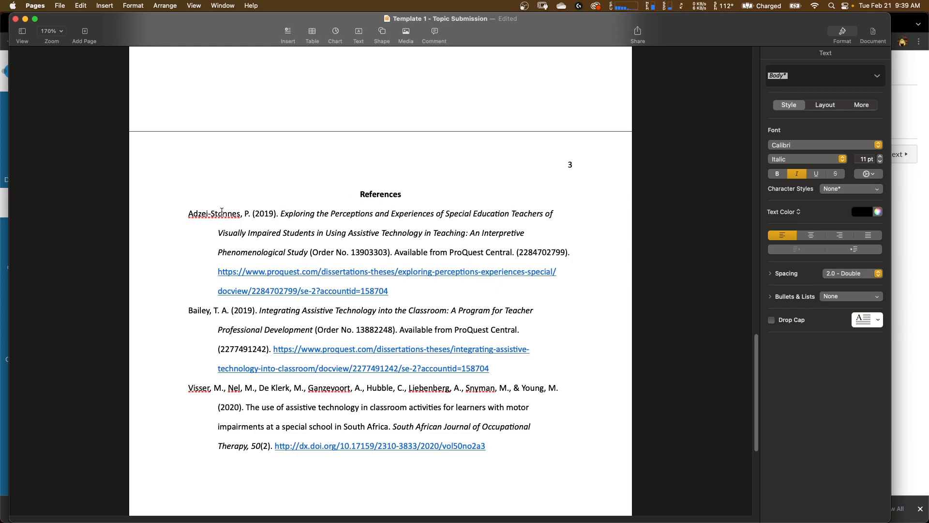
{"action": "left_click", "coordinate": [249, 405]}
{"action": "left_click", "coordinate": [243, 233]}
{"action": "left_click_drag", "start_coordinate": [188, 214], "coordinate": [231, 231]}
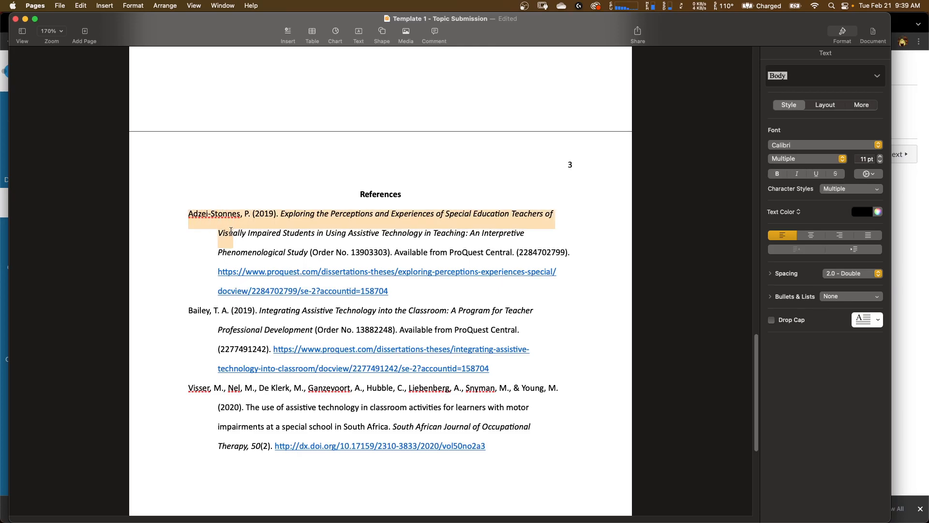
{"action": "left_click", "coordinate": [243, 233]}
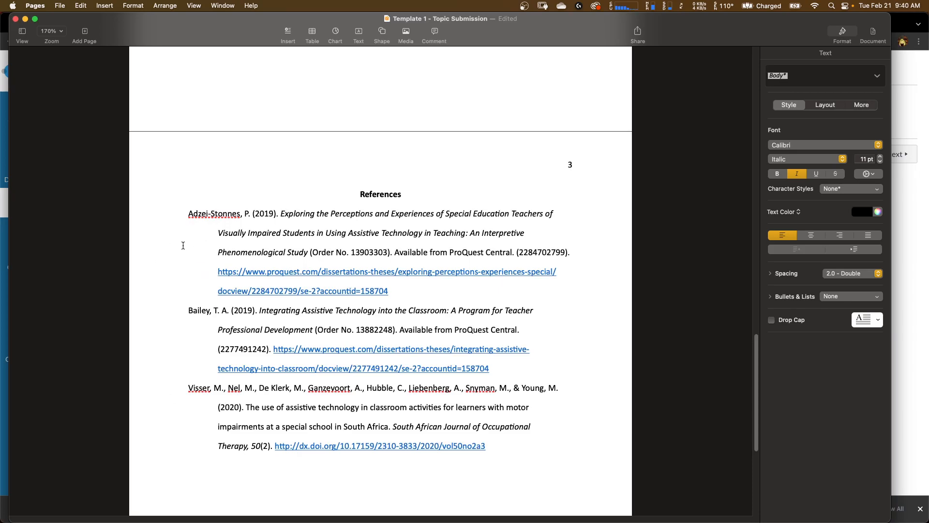
{"action": "scroll", "coordinate": [172, 252], "scroll_direction": "up", "scroll_amount": 5}
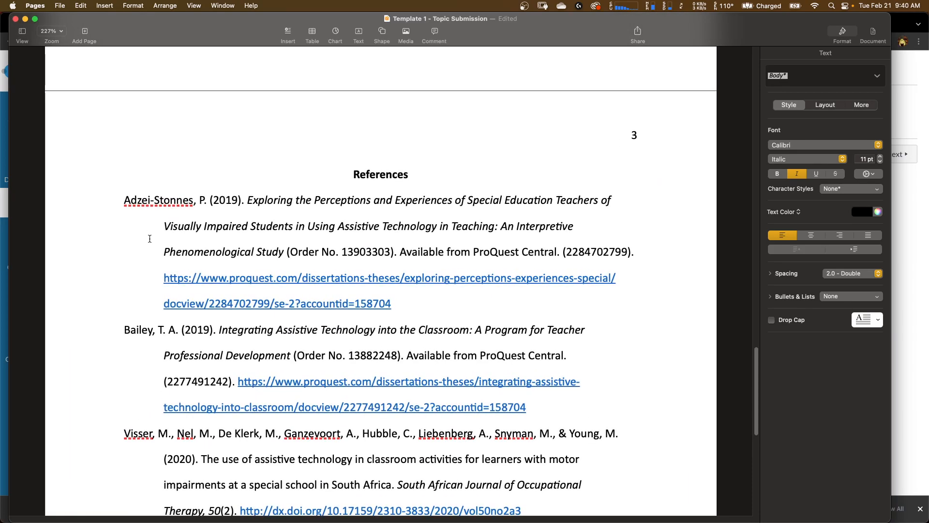
{"action": "scroll", "coordinate": [153, 383], "scroll_direction": "down", "scroll_amount": 1}
{"action": "scroll", "coordinate": [154, 382], "scroll_direction": "down", "scroll_amount": 2}
{"action": "left_click", "coordinate": [157, 180]}
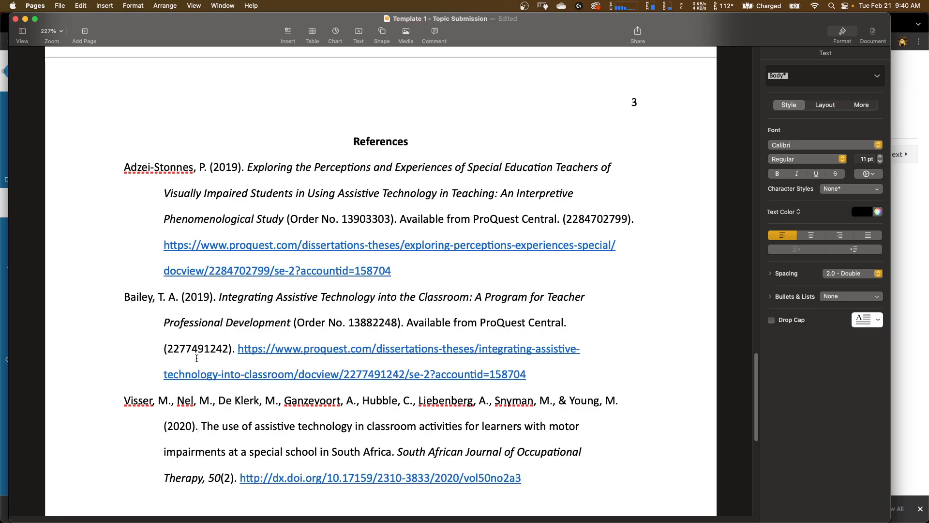
{"action": "left_click", "coordinate": [197, 203]}
{"action": "scroll", "coordinate": [196, 205], "scroll_direction": "down", "scroll_amount": 3}
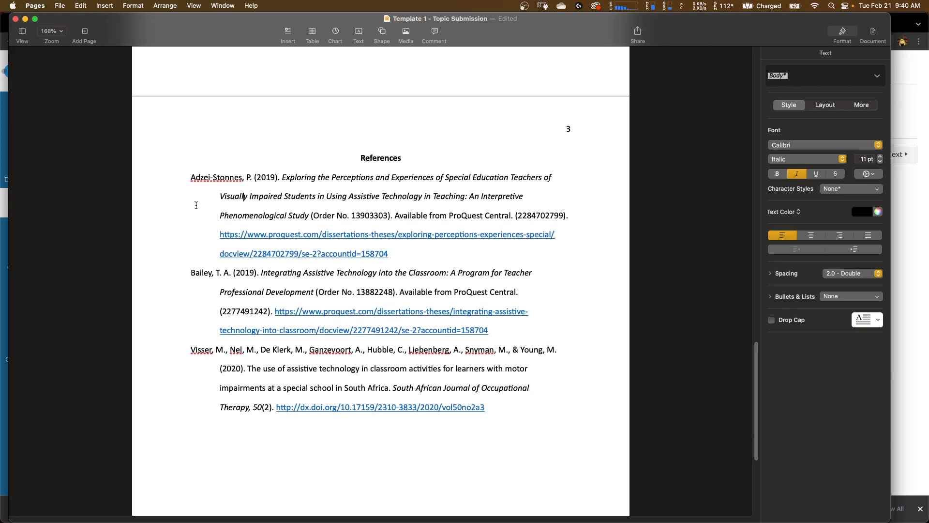
{"action": "scroll", "coordinate": [196, 205], "scroll_direction": "up", "scroll_amount": 5}
{"action": "scroll", "coordinate": [196, 205], "scroll_direction": "up", "scroll_amount": 15}
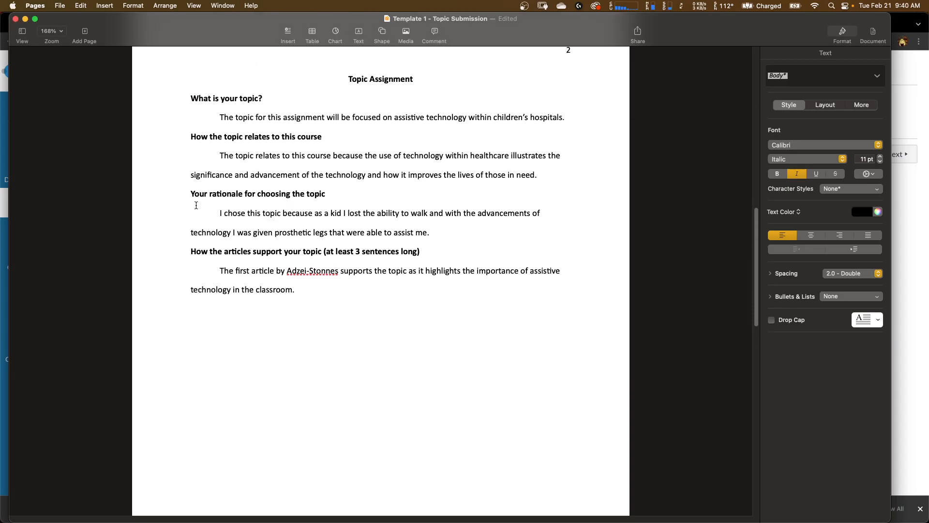
{"action": "scroll", "coordinate": [196, 206], "scroll_direction": "up", "scroll_amount": 10}
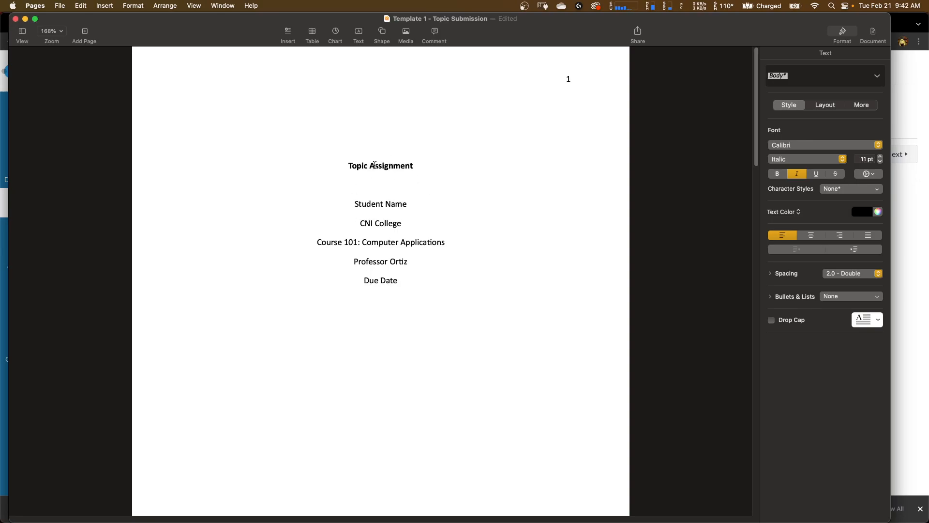
- Replace the cover page title with Electronic Healthcare Records
{"action": "left_click_drag", "start_coordinate": [349, 166], "coordinate": [421, 164]}
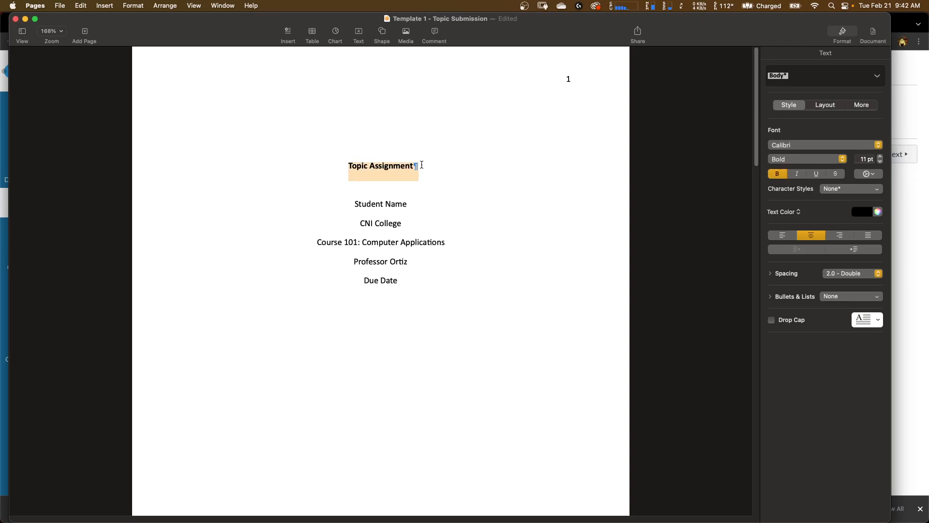
{"action": "type", "text": "Electronic "}
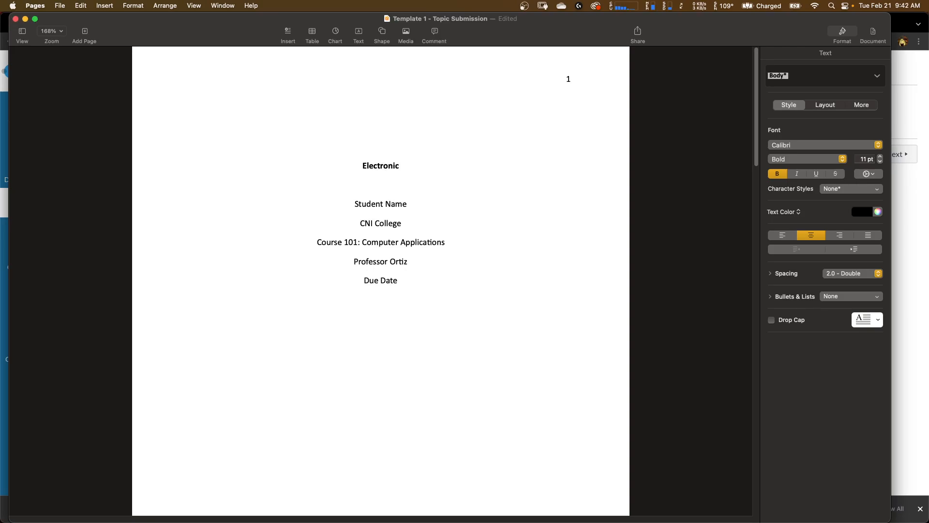
{"action": "type", "text": "Healthcare Records"}
- Replace the page 2 heading with Electronic Healthcare Records
{"action": "scroll", "coordinate": [420, 214], "scroll_direction": "down", "scroll_amount": 10}
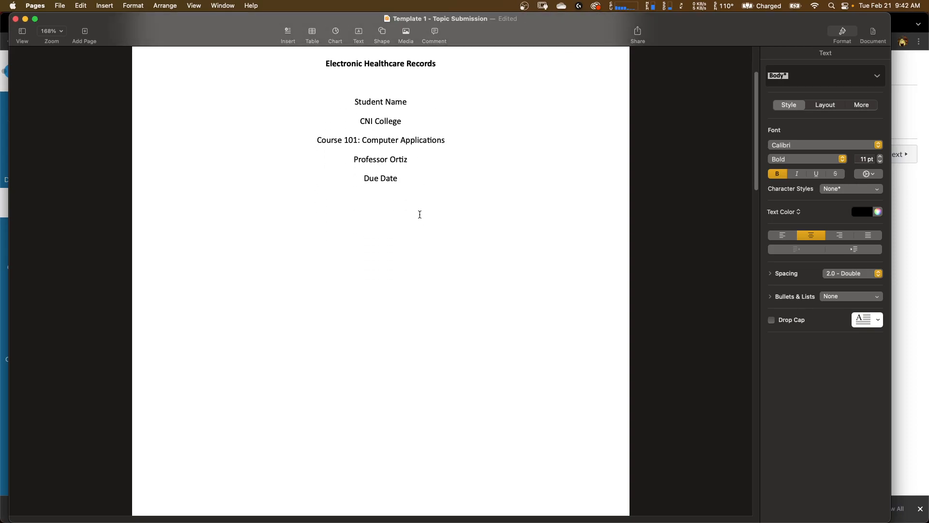
{"action": "scroll", "coordinate": [420, 215], "scroll_direction": "down", "scroll_amount": 5}
{"action": "left_click_drag", "start_coordinate": [349, 319], "coordinate": [414, 319]}
{"action": "type", "text": "E"}
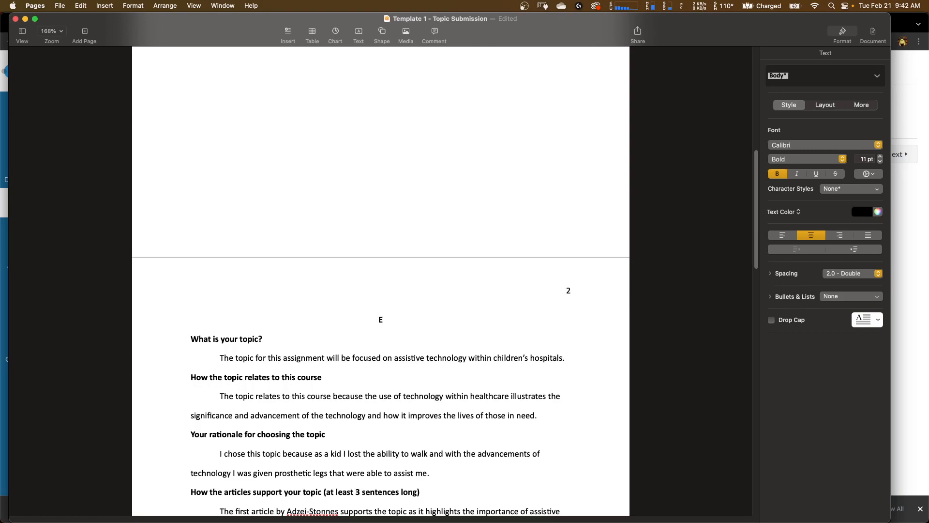
{"action": "type", "text": "lectronic Healthcare Records"}
- Extend the cover page title to read Electronic Healthcare Records and their Benefits to Patient Care
{"action": "scroll", "coordinate": [380, 281], "scroll_direction": "up", "scroll_amount": 10}
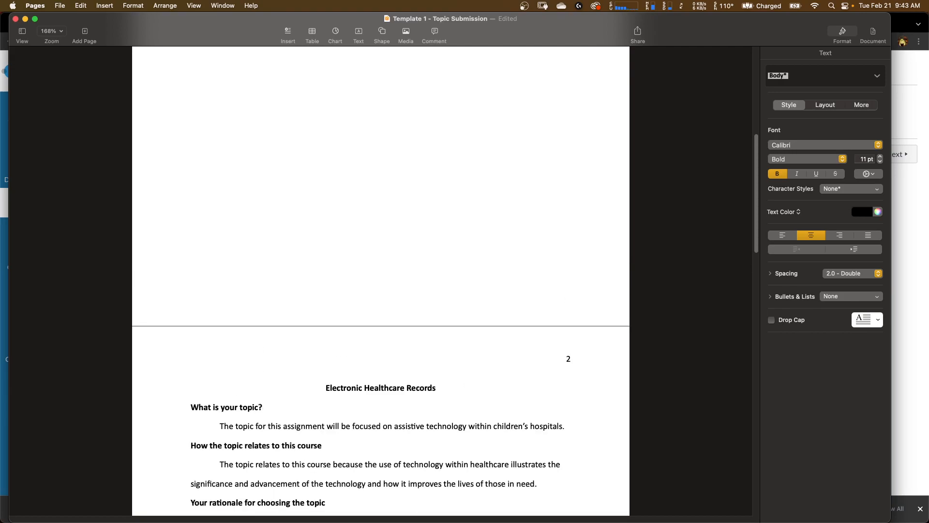
{"action": "scroll", "coordinate": [364, 177], "scroll_direction": "up", "scroll_amount": 5}
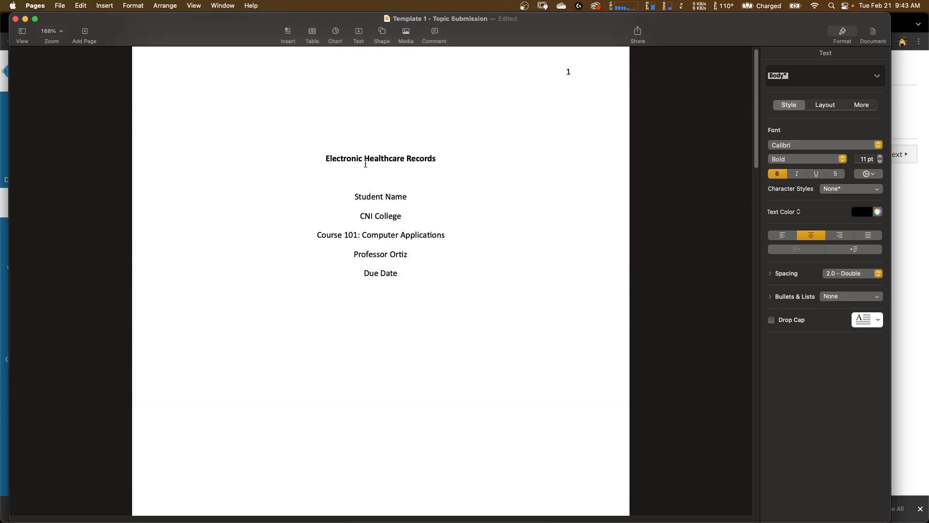
{"action": "left_click_drag", "start_coordinate": [327, 164], "coordinate": [435, 161]}
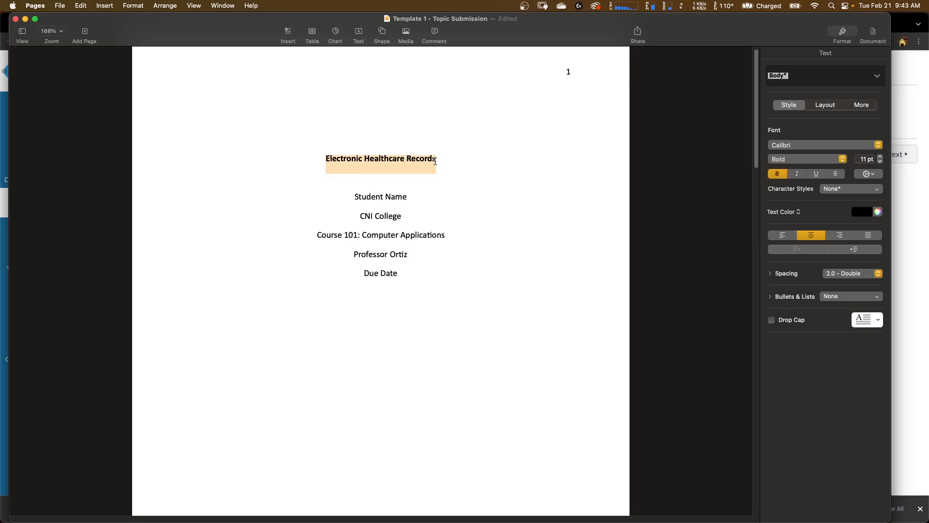
{"action": "left_click", "coordinate": [445, 158]}
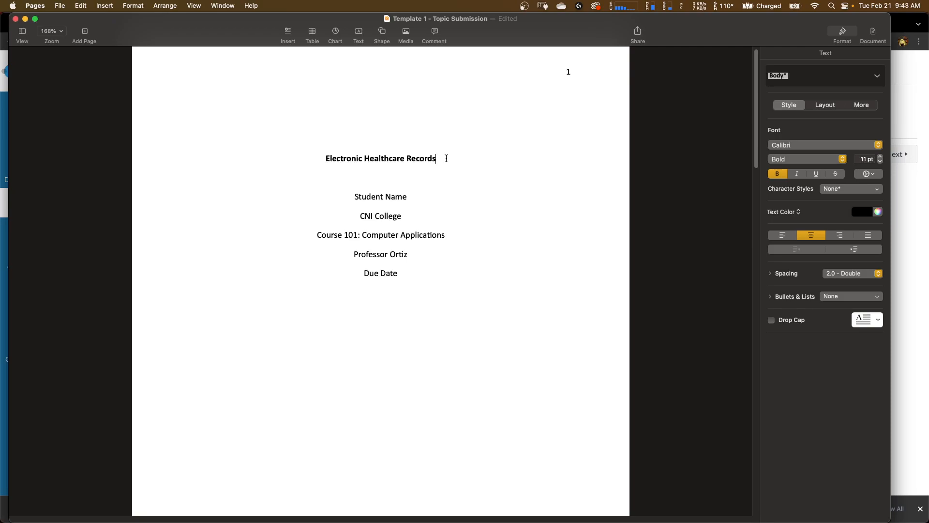
{"action": "type", "text": "and their "}
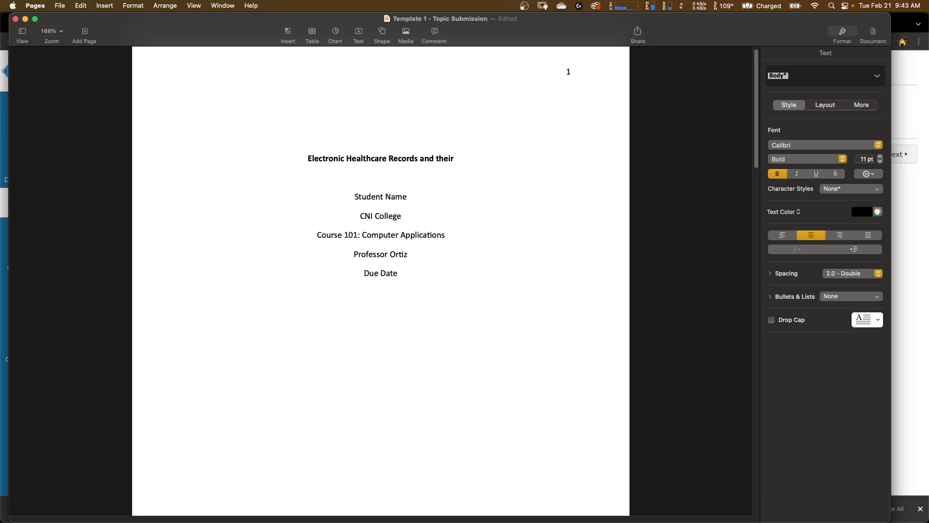
{"action": "type", "text": "Benef"}
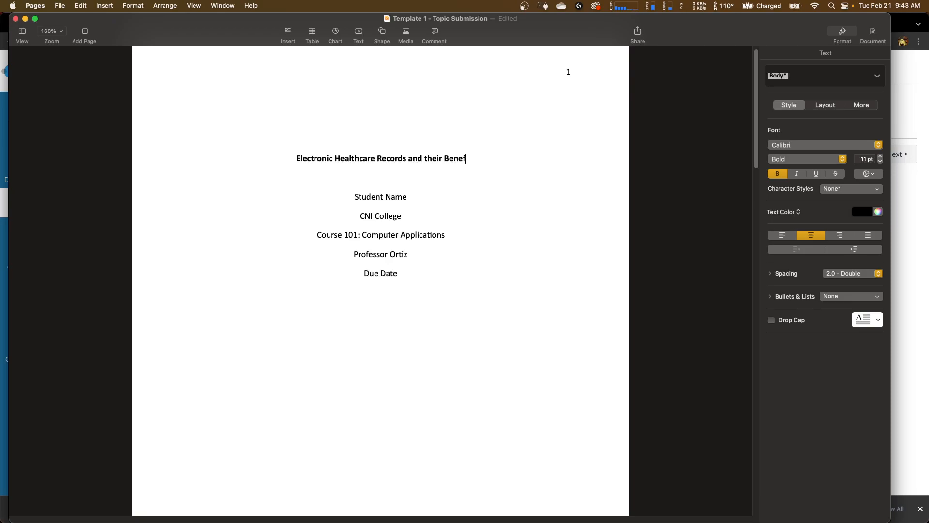
{"action": "type", "text": "its to Patie"}
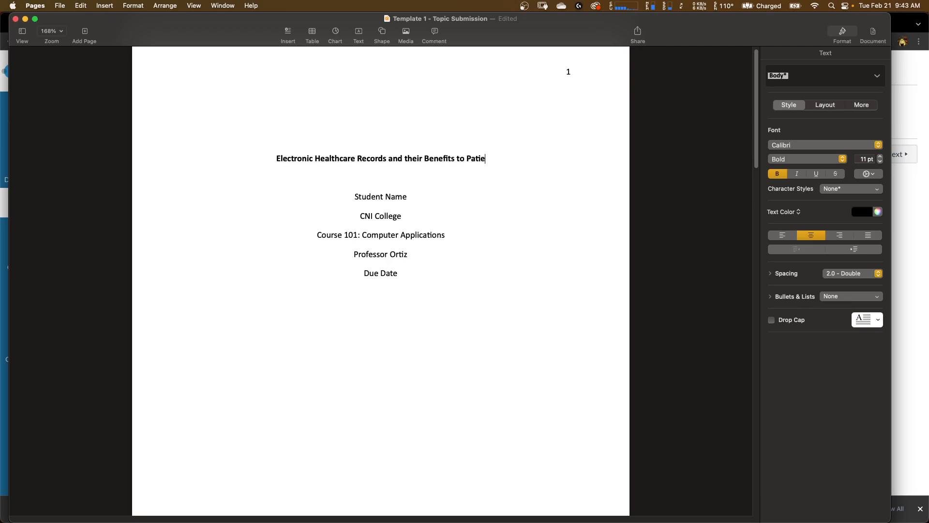
{"action": "type", "text": "nt Care"}
- Copy the full cover title and paste it over the page 2 heading
{"action": "scroll", "coordinate": [454, 222], "scroll_direction": "down", "scroll_amount": 5}
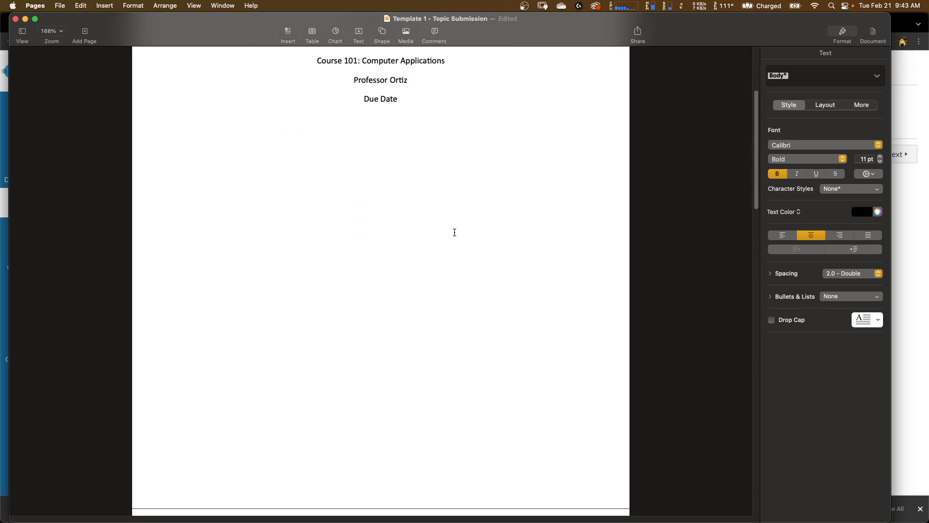
{"action": "scroll", "coordinate": [454, 232], "scroll_direction": "up", "scroll_amount": 4}
{"action": "left_click_drag", "start_coordinate": [259, 118], "coordinate": [502, 115]}
{"action": "key", "text": "super+c"}
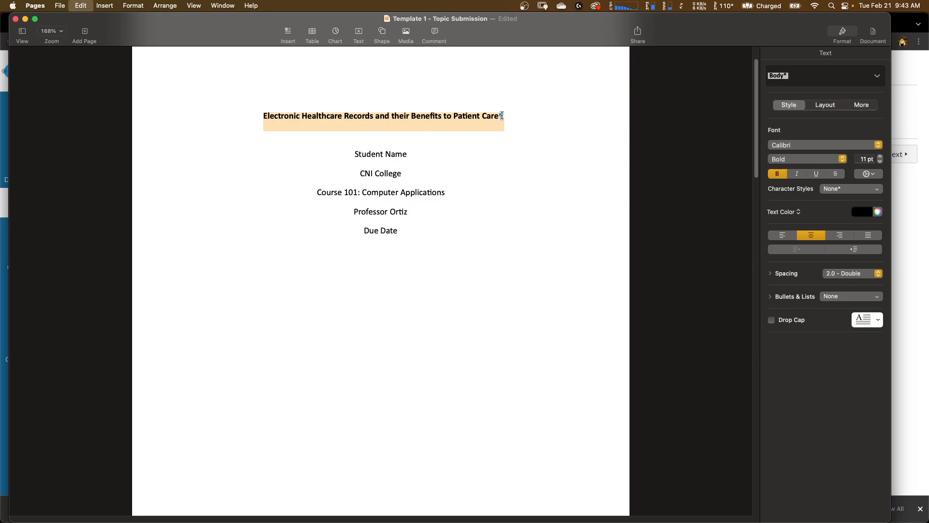
{"action": "scroll", "coordinate": [495, 203], "scroll_direction": "down", "scroll_amount": 10}
{"action": "left_click_drag", "start_coordinate": [445, 331], "coordinate": [323, 330]}
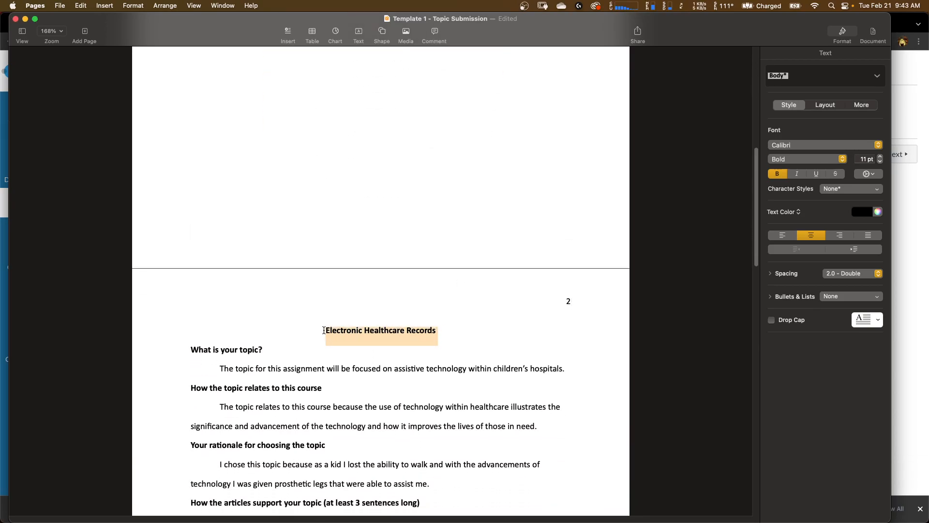
{"action": "key", "text": "super+v"}
{"action": "key", "text": "BackSpace"}
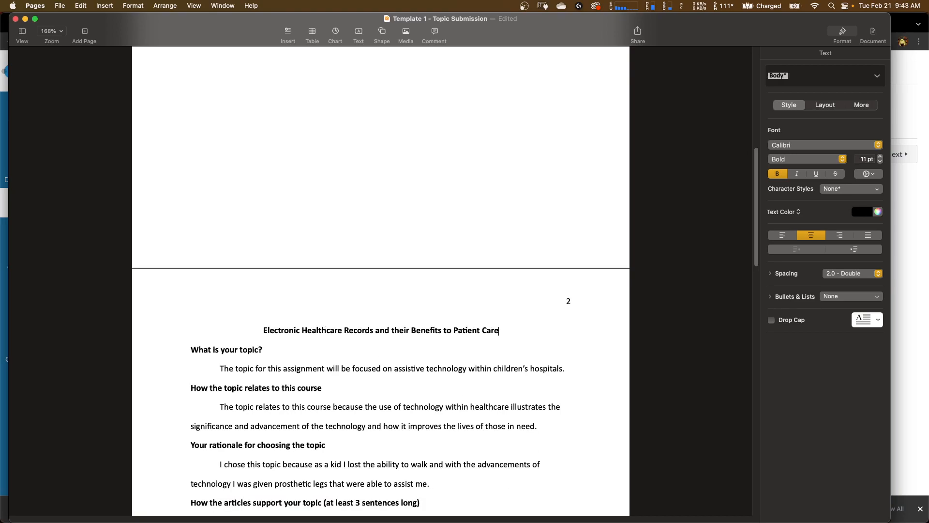
{"action": "scroll", "coordinate": [324, 357], "scroll_direction": "down", "scroll_amount": 5}
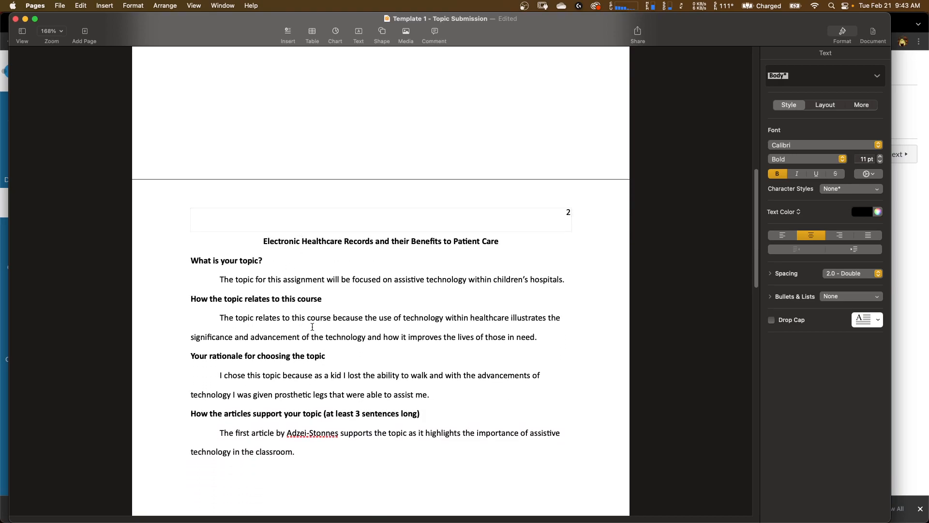
{"action": "key", "text": "Return"}
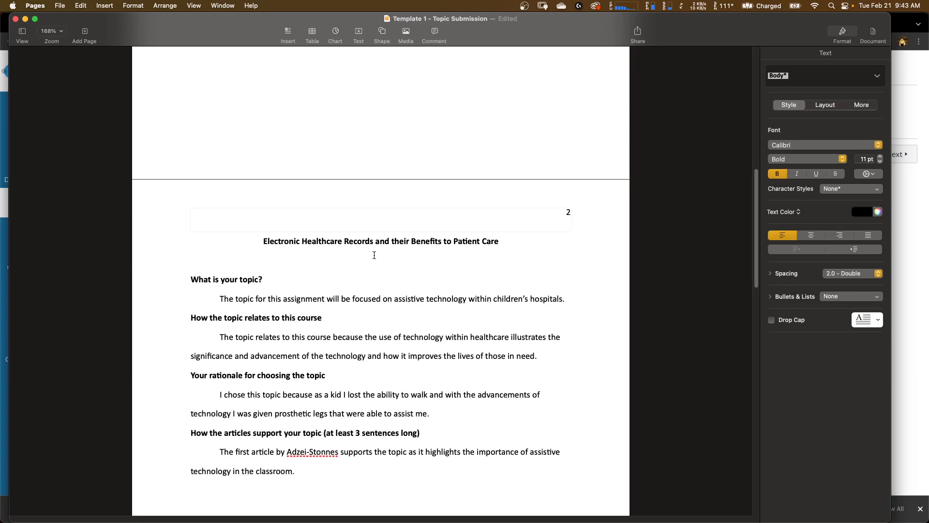
{"action": "key", "text": "BackSpace"}
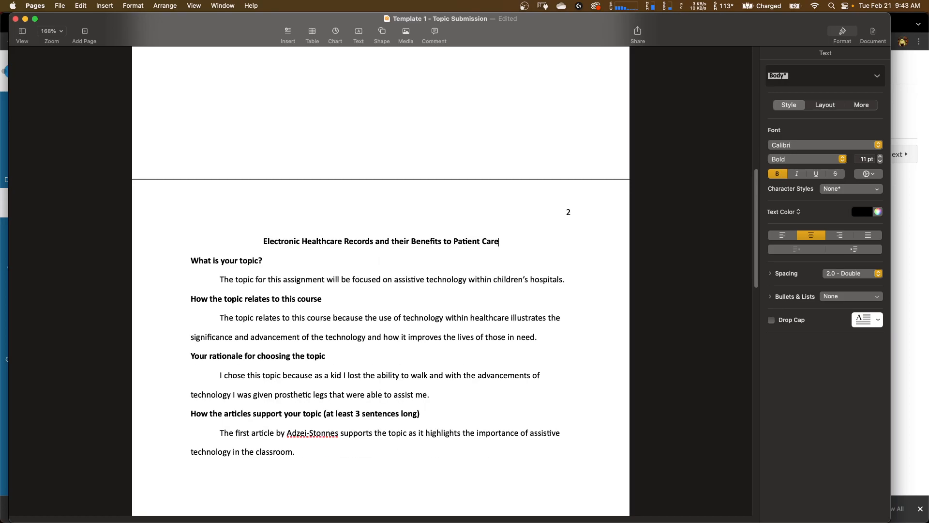
- Review the new title on page 2 and on the cover page
{"action": "scroll", "coordinate": [353, 372], "scroll_direction": "up", "scroll_amount": 4}
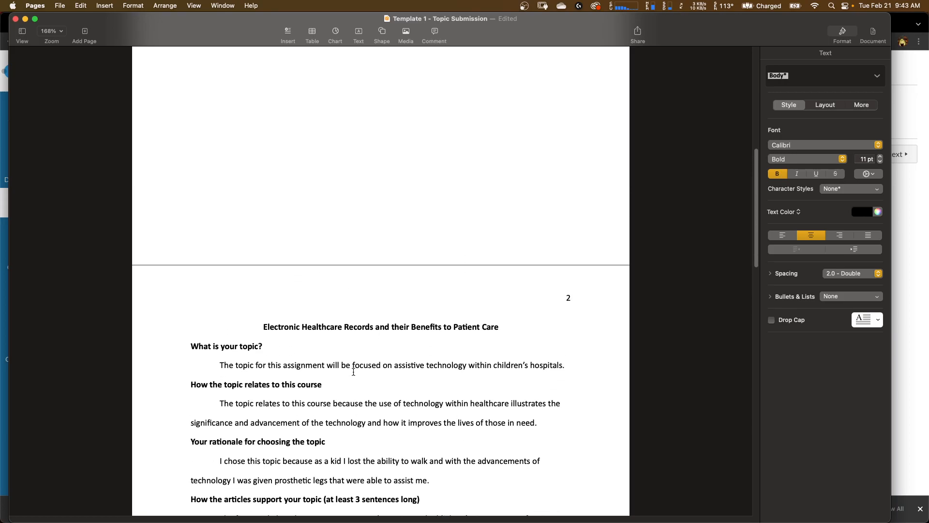
{"action": "scroll", "coordinate": [353, 371], "scroll_direction": "up", "scroll_amount": 15}
{"action": "scroll", "coordinate": [353, 372], "scroll_direction": "down", "scroll_amount": 14}
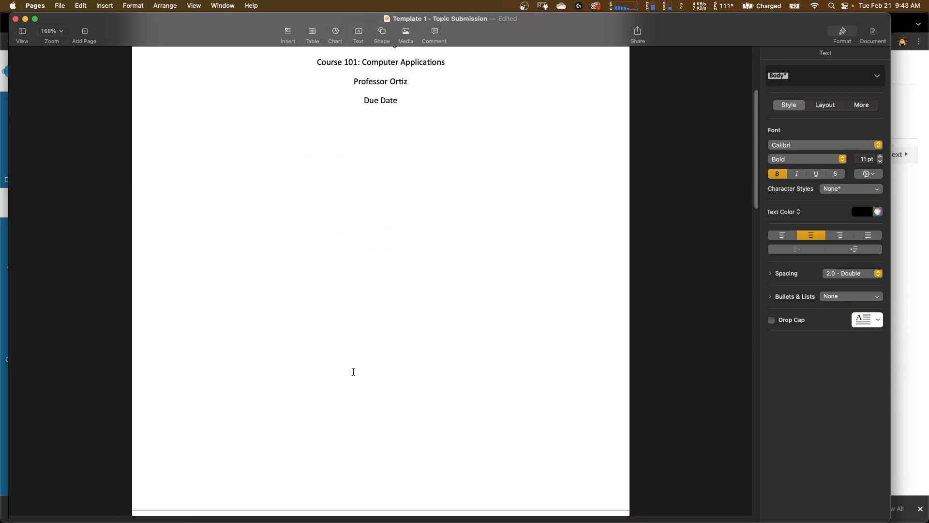
{"action": "scroll", "coordinate": [353, 371], "scroll_direction": "down", "scroll_amount": 5}
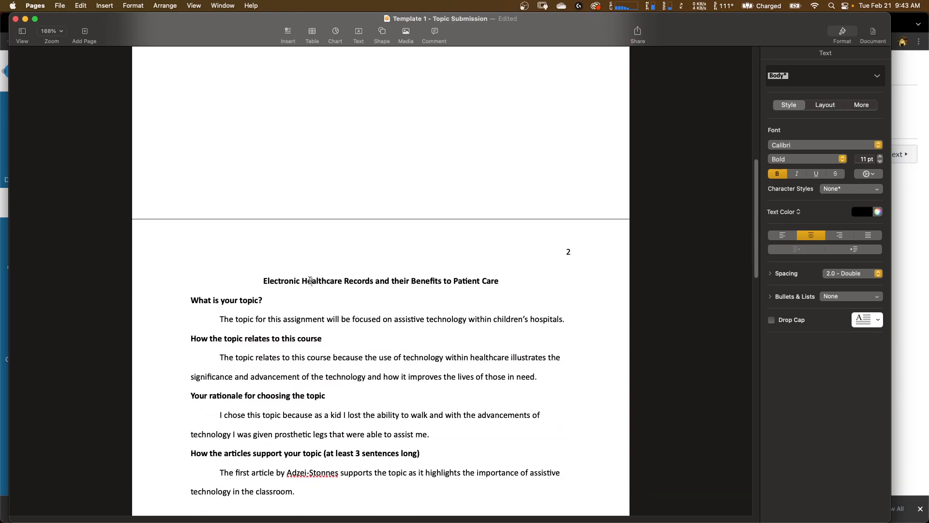
{"action": "left_click", "coordinate": [318, 338]}
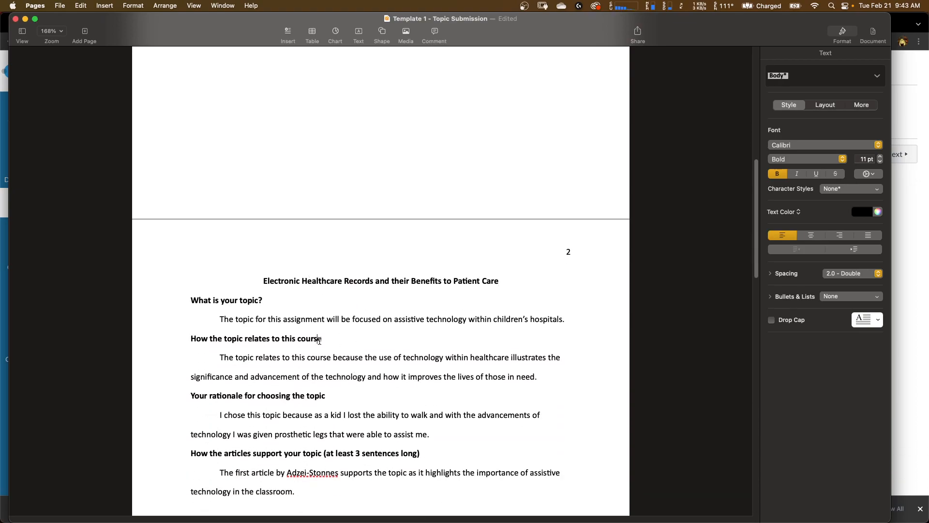
{"action": "left_click_drag", "start_coordinate": [264, 281], "coordinate": [497, 287]}
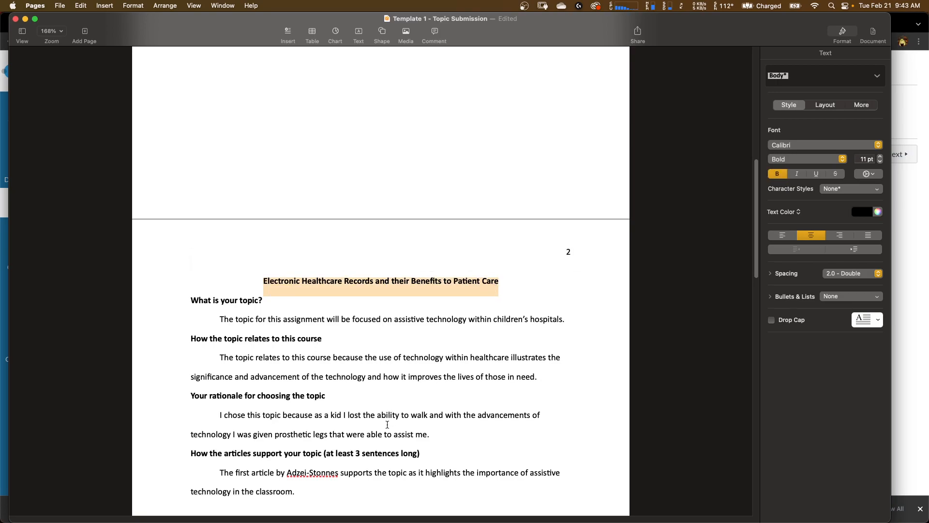
{"action": "left_click", "coordinate": [377, 406]}
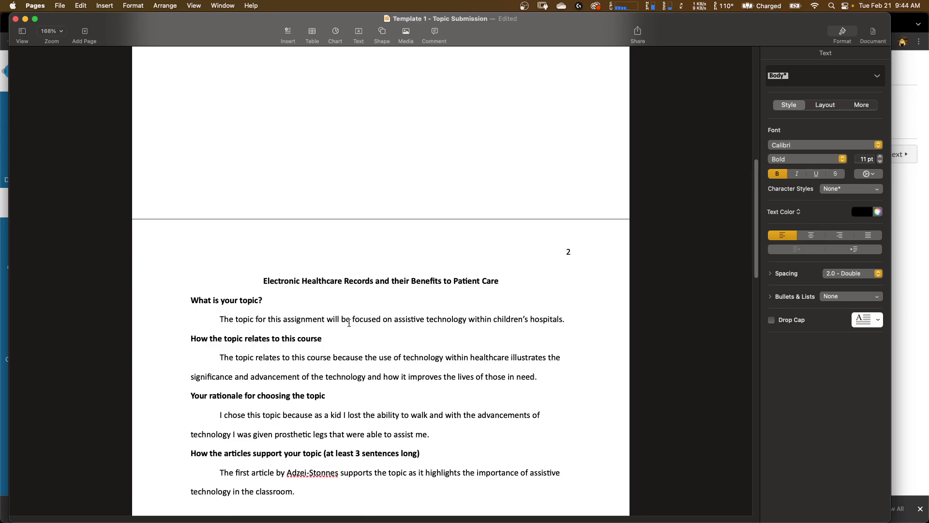
{"action": "scroll", "coordinate": [349, 322], "scroll_direction": "up", "scroll_amount": 5}
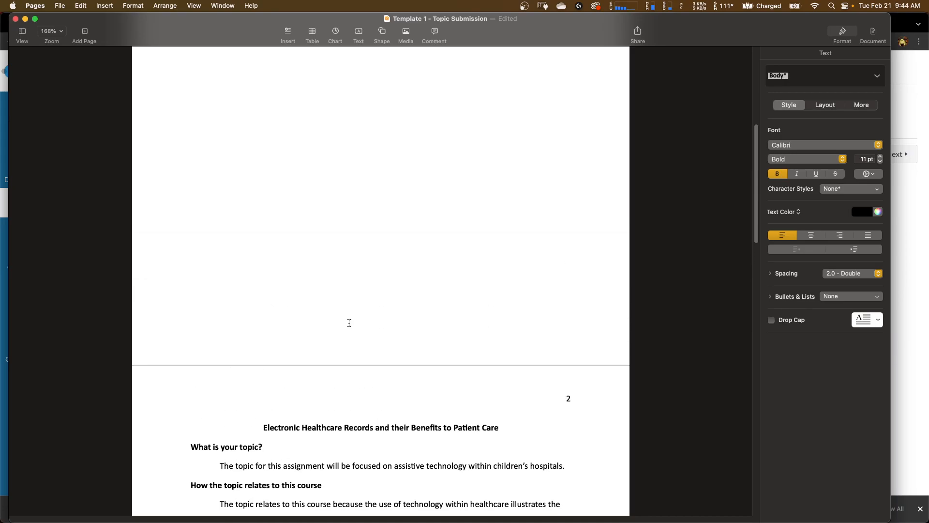
{"action": "scroll", "coordinate": [349, 323], "scroll_direction": "up", "scroll_amount": 8}
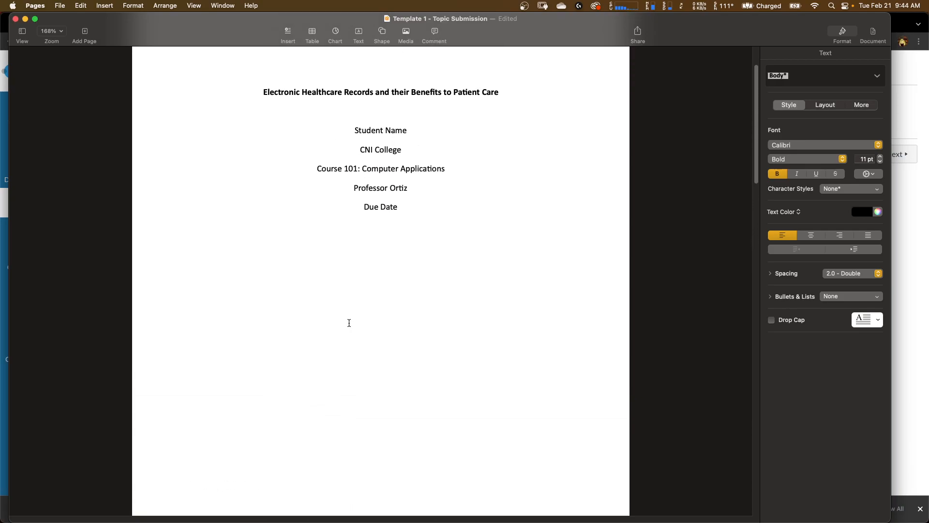
{"action": "scroll", "coordinate": [348, 323], "scroll_direction": "up", "scroll_amount": 3}
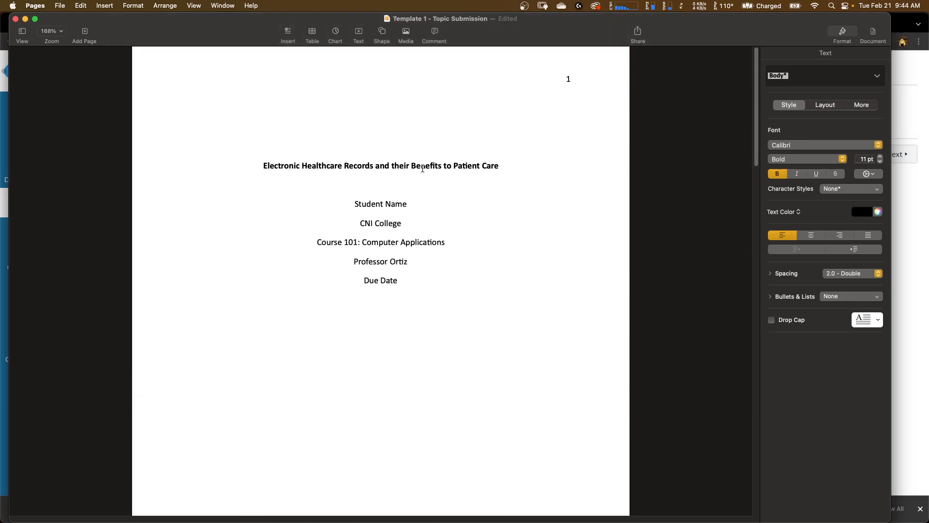
- Replace the Student Name placeholder on the cover page with the student's full name
{"action": "left_click_drag", "start_coordinate": [354, 203], "coordinate": [407, 205]}
{"action": "type", "text": "Jo"}
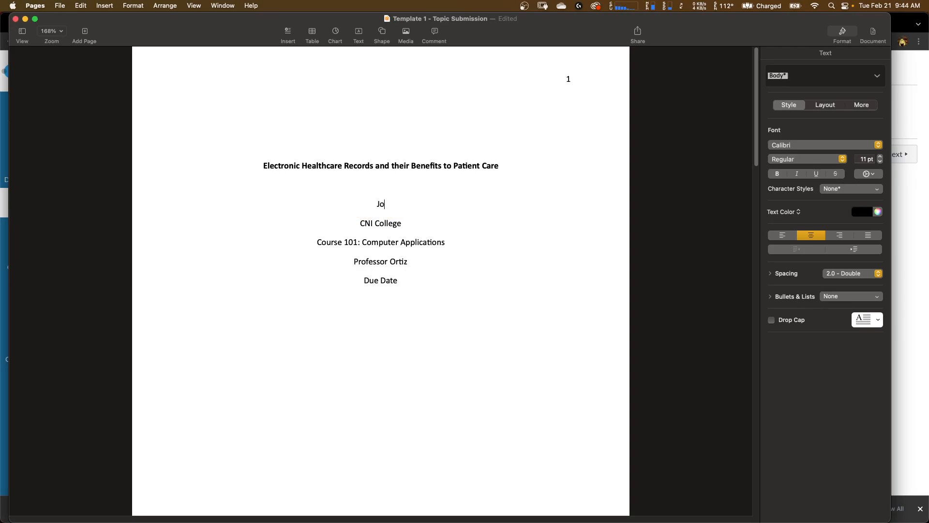
{"action": "type", "text": "hn Smith"}
- Change the course line to read Eng 101: Written Communication
{"action": "left_click_drag", "start_coordinate": [360, 224], "coordinate": [398, 226]}
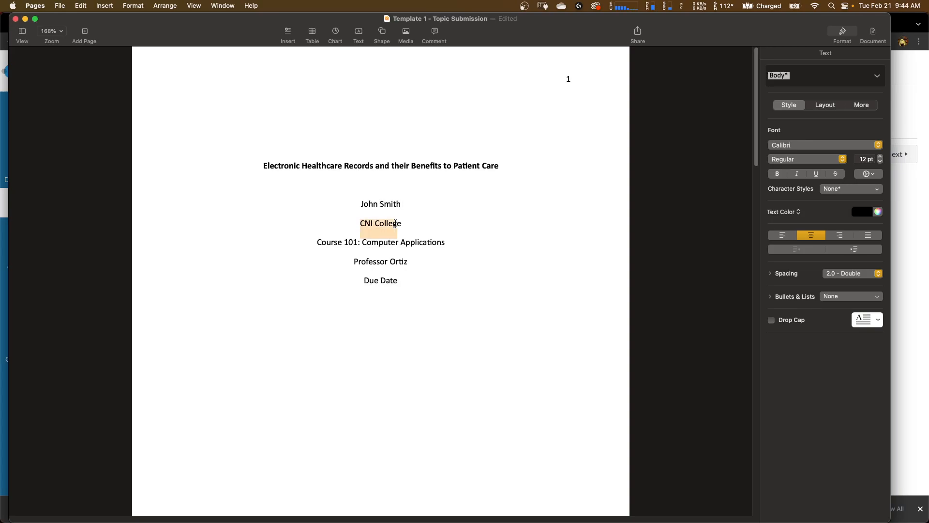
{"action": "left_click", "coordinate": [380, 240]}
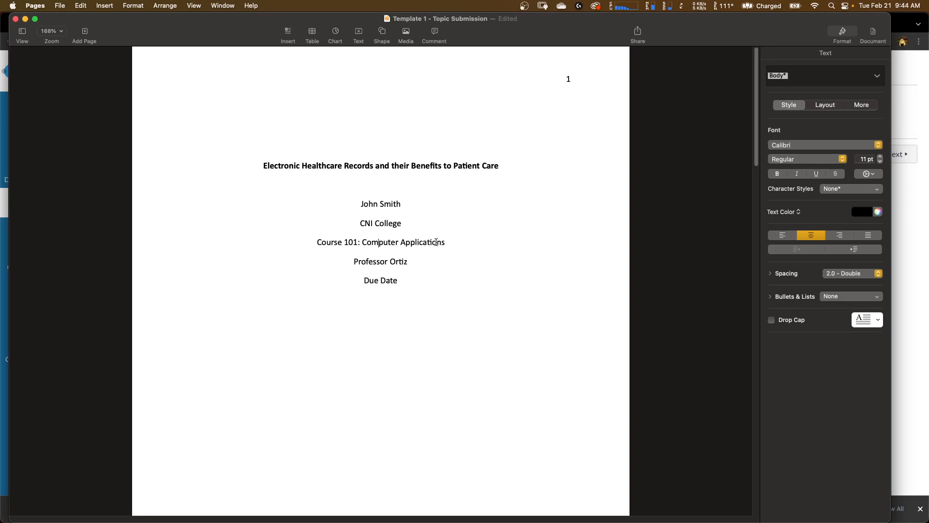
{"action": "double_click", "coordinate": [330, 242]}
{"action": "type", "text": "Eng"}
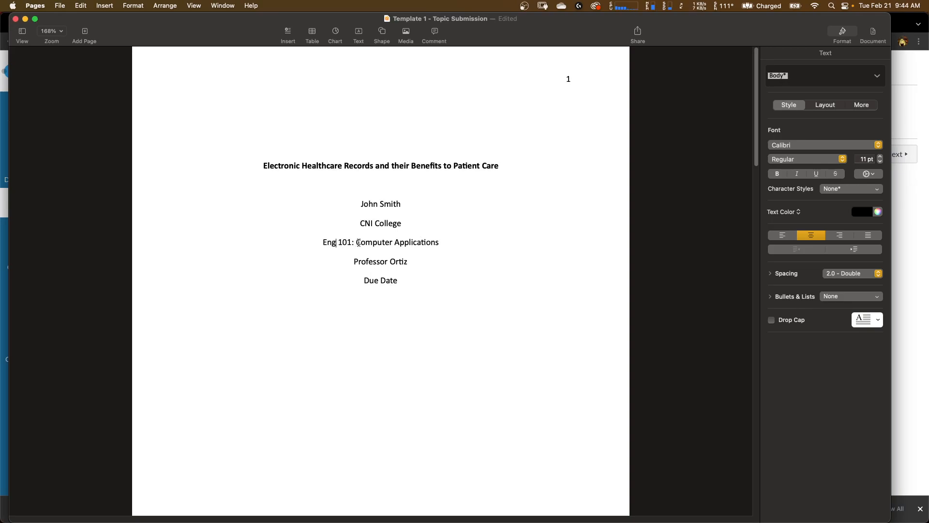
{"action": "left_click_drag", "start_coordinate": [356, 242], "coordinate": [440, 241]}
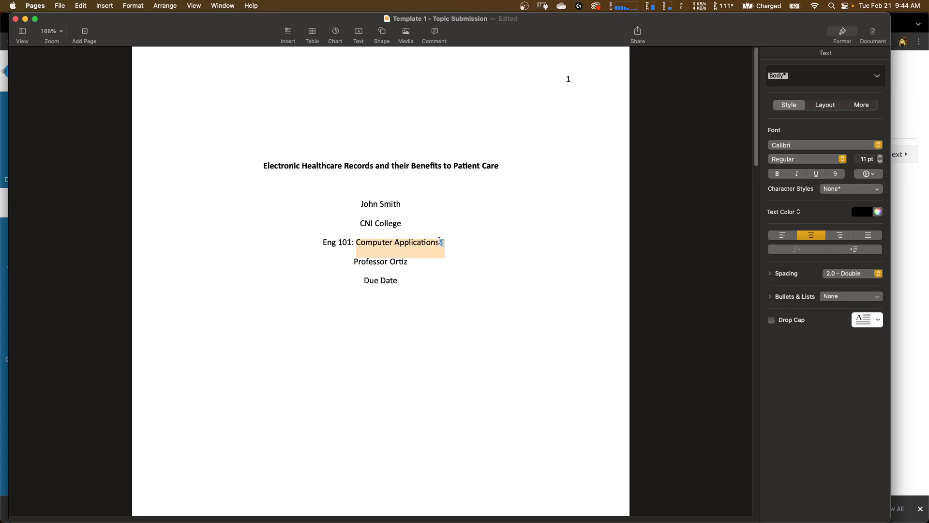
{"action": "type", "text": "Written Communication"}
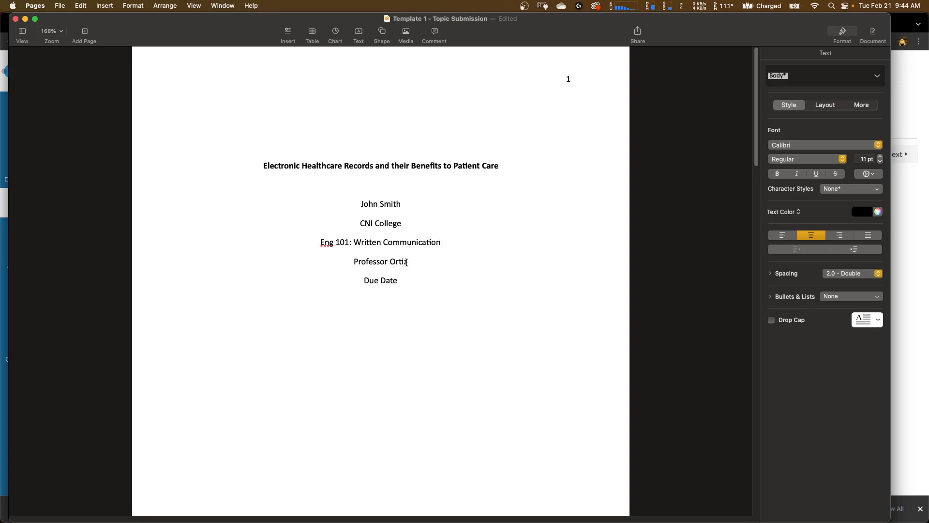
- Replace the Due Date placeholder with 2/26/2023
{"action": "left_click_drag", "start_coordinate": [403, 280], "coordinate": [364, 282]}
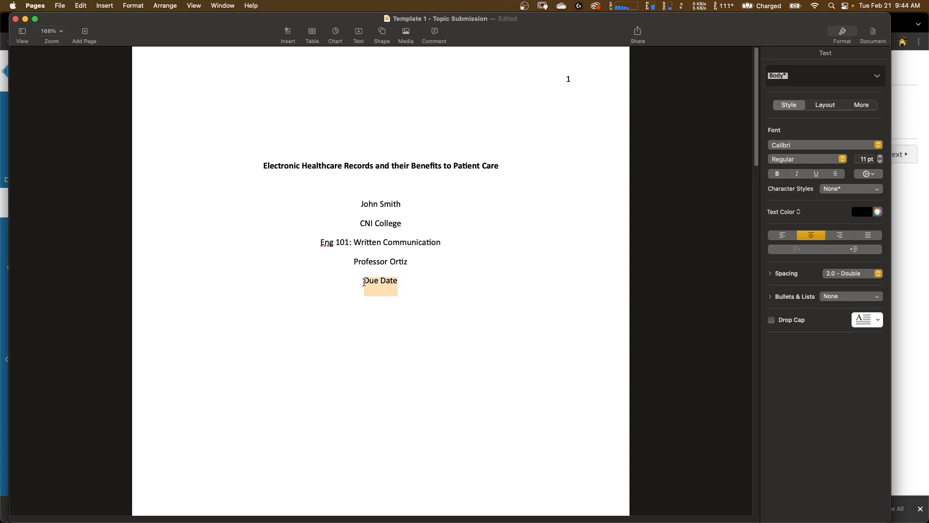
{"action": "type", "text": "2/2"}
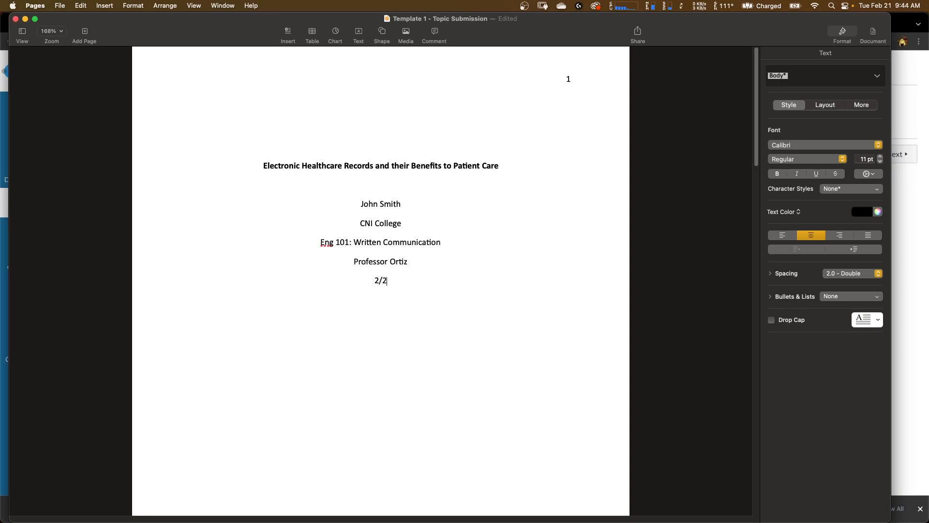
{"action": "type", "text": "6/2023"}
- Rewrite the due date as February 26, 2023
{"action": "scroll", "coordinate": [413, 292], "scroll_direction": "down", "scroll_amount": 3}
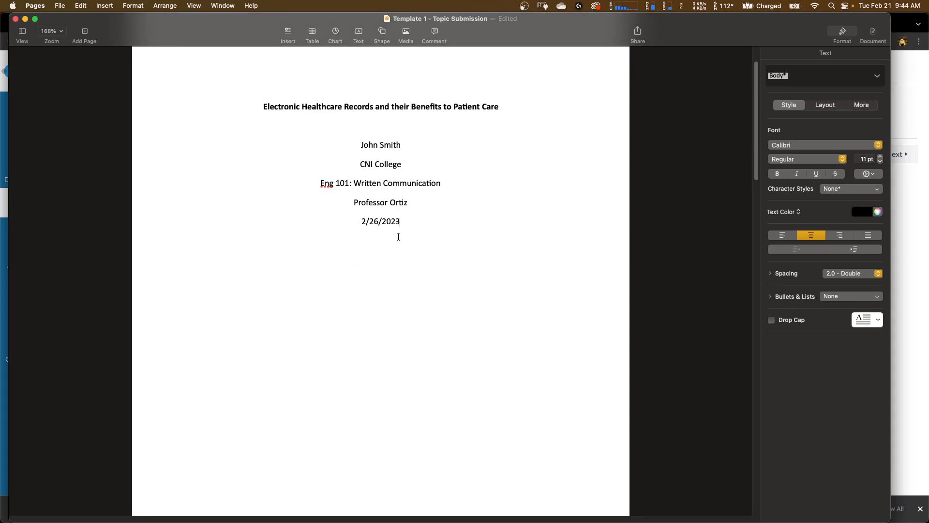
{"action": "left_click_drag", "start_coordinate": [401, 222], "coordinate": [360, 223]}
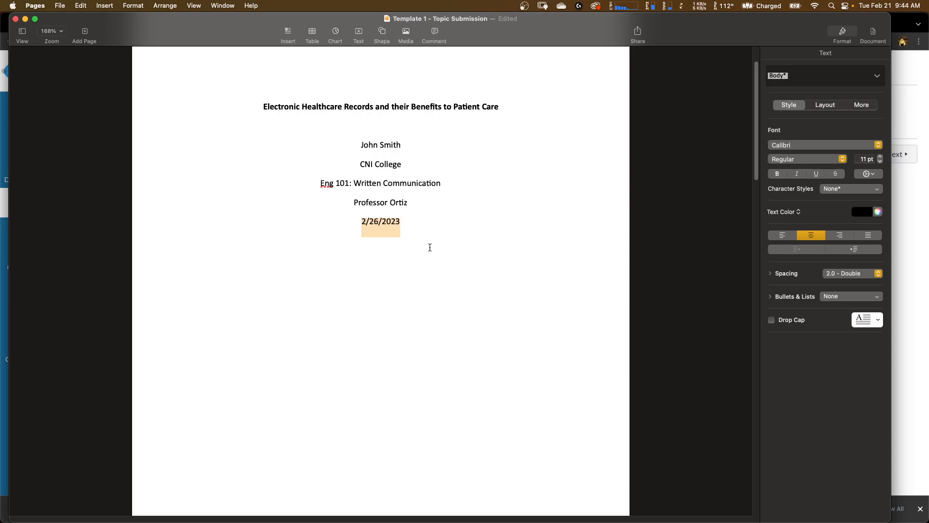
{"action": "type", "text": "Februraru"}
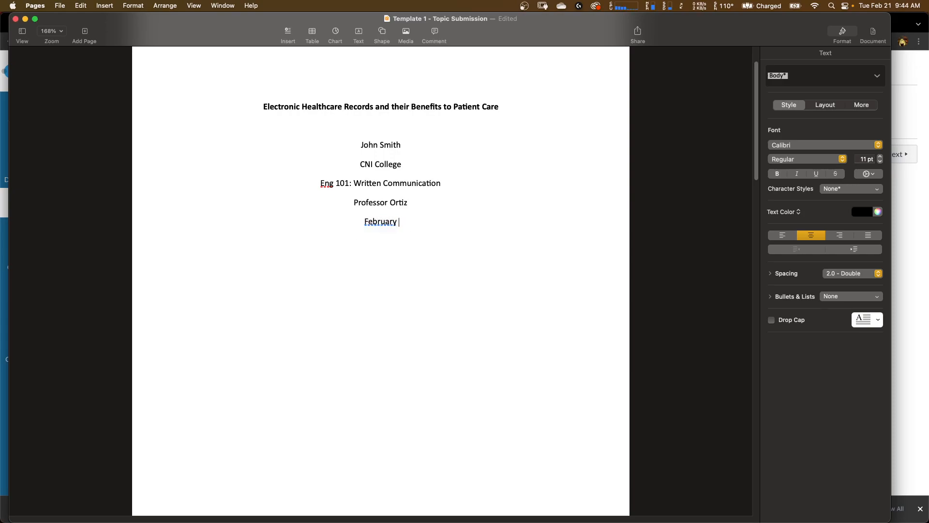
{"action": "type", "text": " 26, 2023"}
- Review the completed cover page and the page 2 questions and answers
{"action": "scroll", "coordinate": [437, 266], "scroll_direction": "up", "scroll_amount": 3}
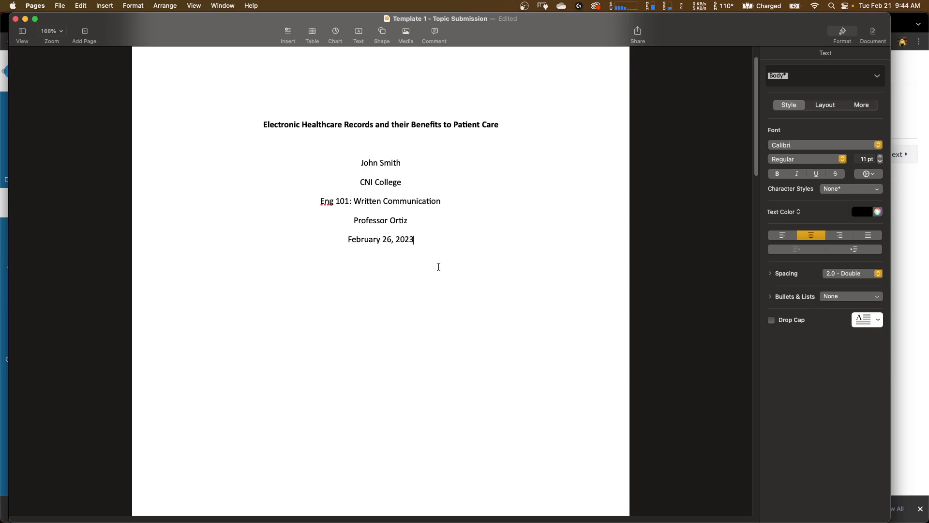
{"action": "scroll", "coordinate": [438, 267], "scroll_direction": "down", "scroll_amount": 6}
{"action": "scroll", "coordinate": [439, 266], "scroll_direction": "up", "scroll_amount": 6}
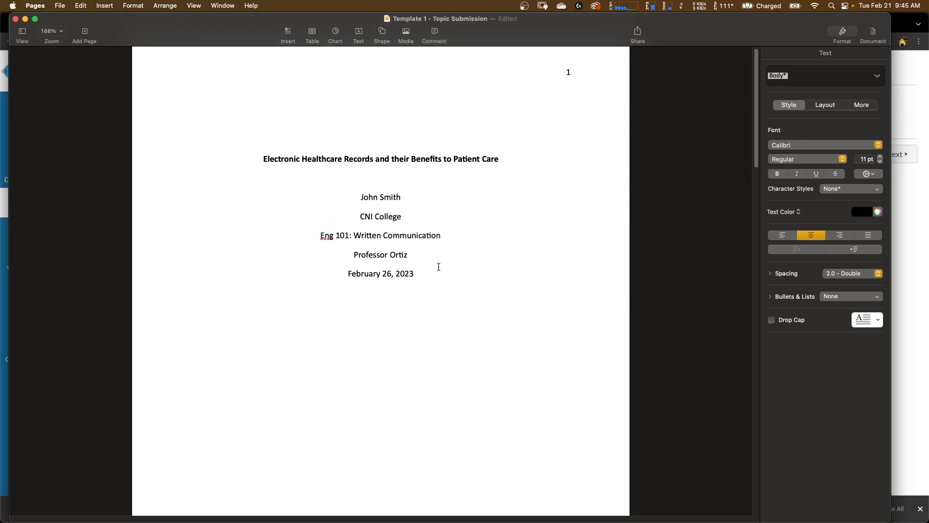
{"action": "scroll", "coordinate": [438, 267], "scroll_direction": "up", "scroll_amount": 1}
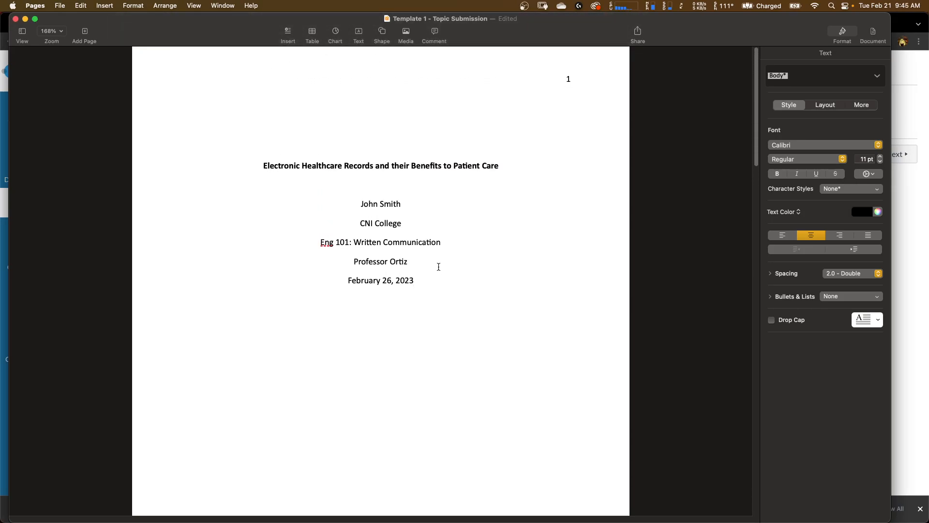
{"action": "scroll", "coordinate": [438, 267], "scroll_direction": "down", "scroll_amount": 20}
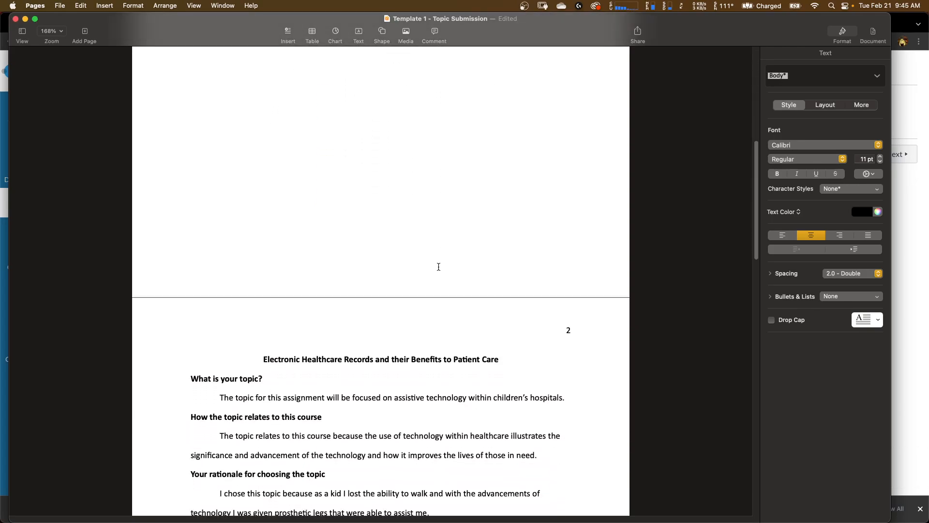
{"action": "scroll", "coordinate": [438, 267], "scroll_direction": "down", "scroll_amount": 4}
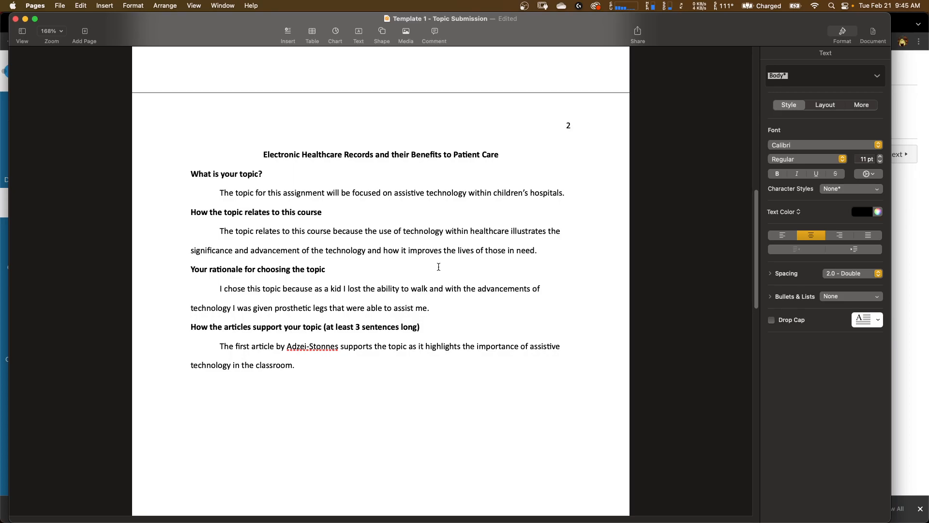
{"action": "scroll", "coordinate": [340, 242], "scroll_direction": "down", "scroll_amount": 3}
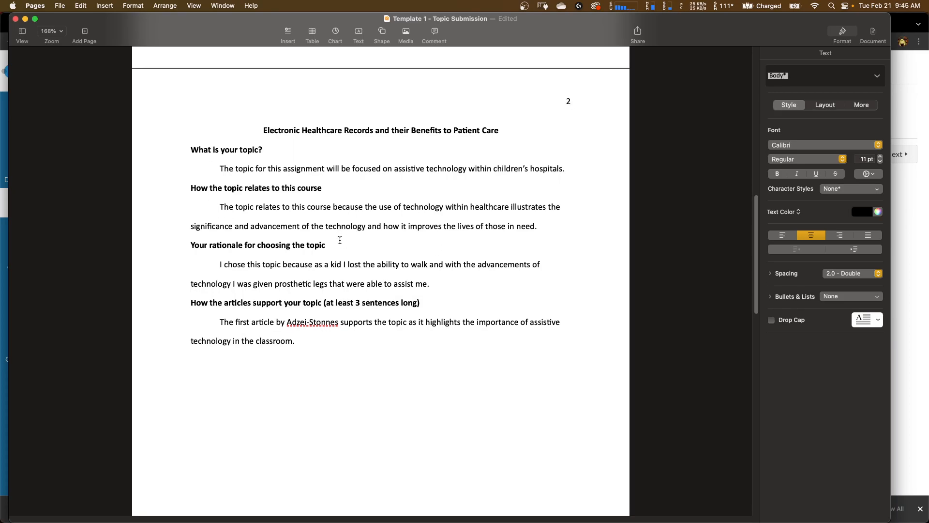
{"action": "scroll", "coordinate": [340, 240], "scroll_direction": "up", "scroll_amount": 5}
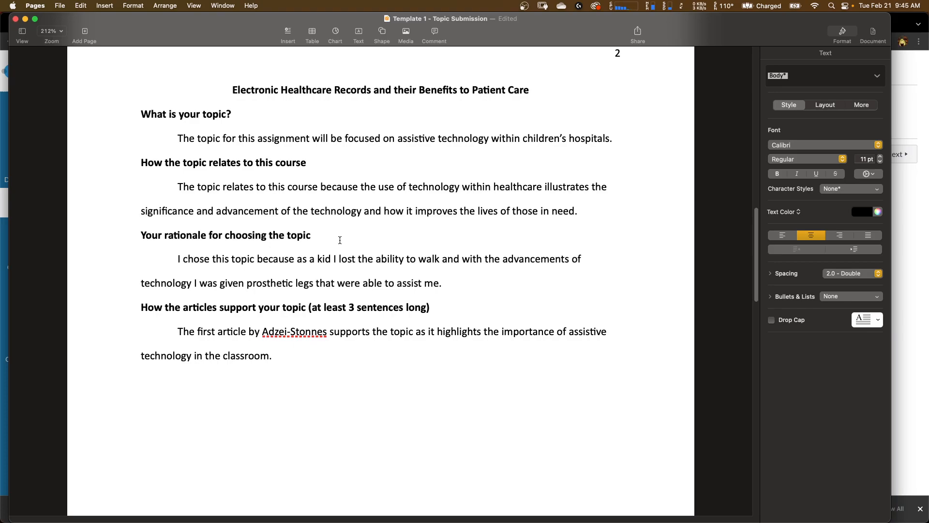
{"action": "left_click", "coordinate": [221, 116]}
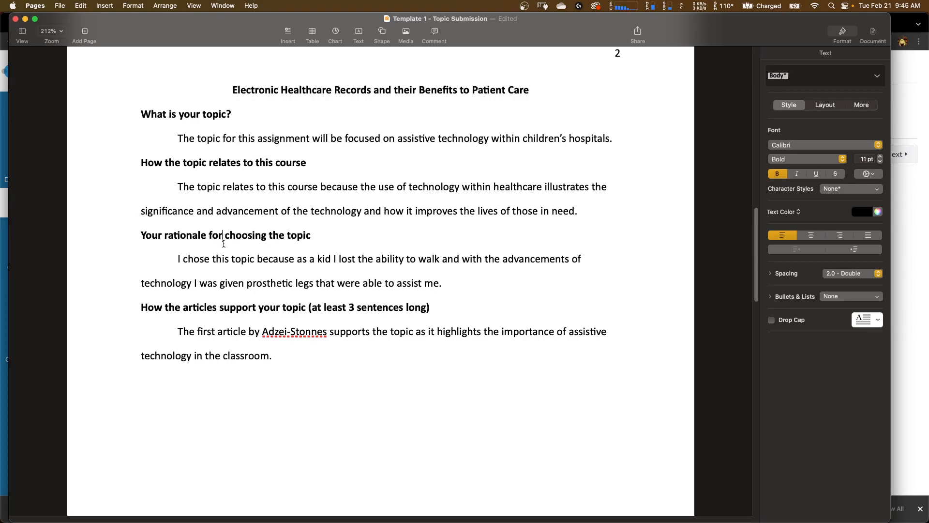
{"action": "left_click", "coordinate": [221, 307]}
{"action": "scroll", "coordinate": [162, 227], "scroll_direction": "up", "scroll_amount": 15}
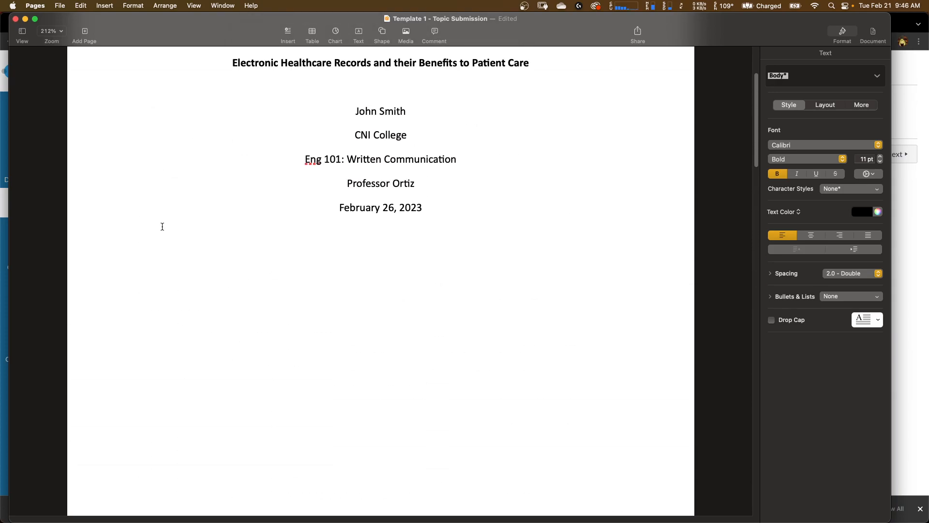
{"action": "scroll", "coordinate": [162, 227], "scroll_direction": "down", "scroll_amount": 15}
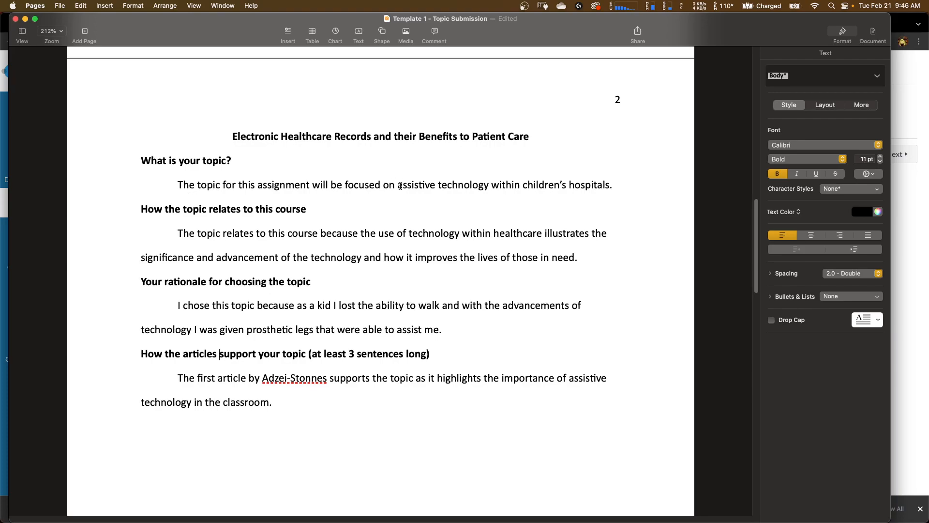
- Replace the topic answer's ending with electronic healthcare records and their benefits to patient care
{"action": "left_click_drag", "start_coordinate": [400, 185], "coordinate": [609, 185]}
{"action": "type", "text": "elec"}
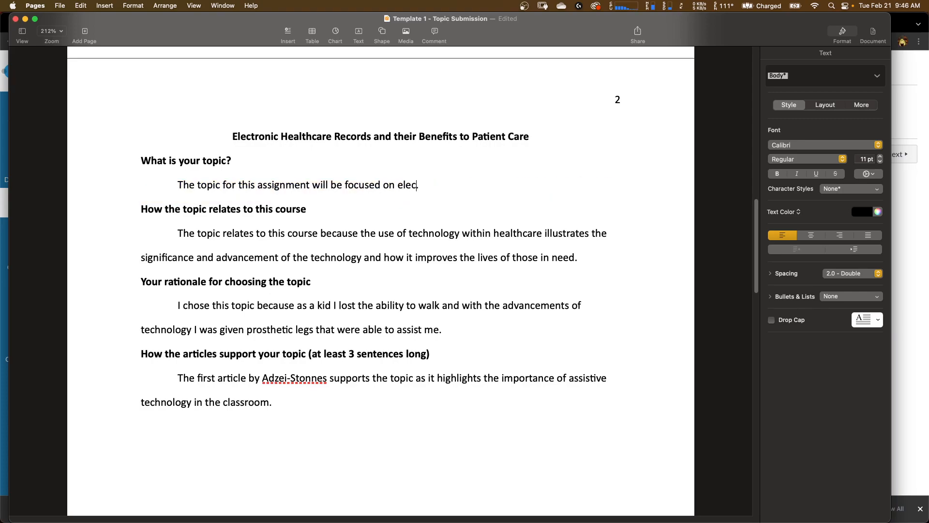
{"action": "type", "text": "tronic "}
{"action": "type", "text": "healthcare reco"}
{"action": "type", "text": "rds and their "}
{"action": "type", "text": "benefits to "}
{"action": "type", "text": "patient care."}
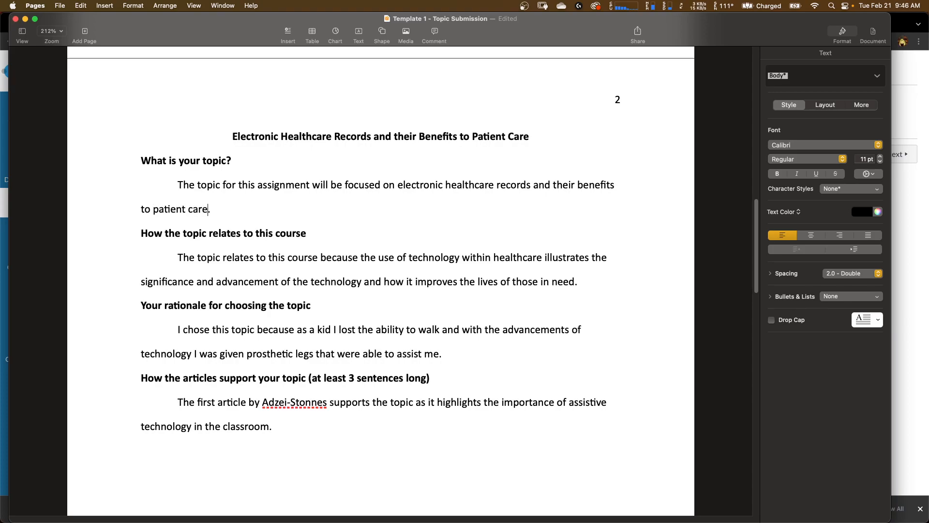
- Delete the What is your topic? heading line so its answer follows the title directly
{"action": "left_click", "coordinate": [255, 185]}
{"action": "left_click", "coordinate": [254, 205]}
{"action": "left_click_drag", "start_coordinate": [244, 167], "coordinate": [141, 163]}
{"action": "key", "text": "BackSpace"}
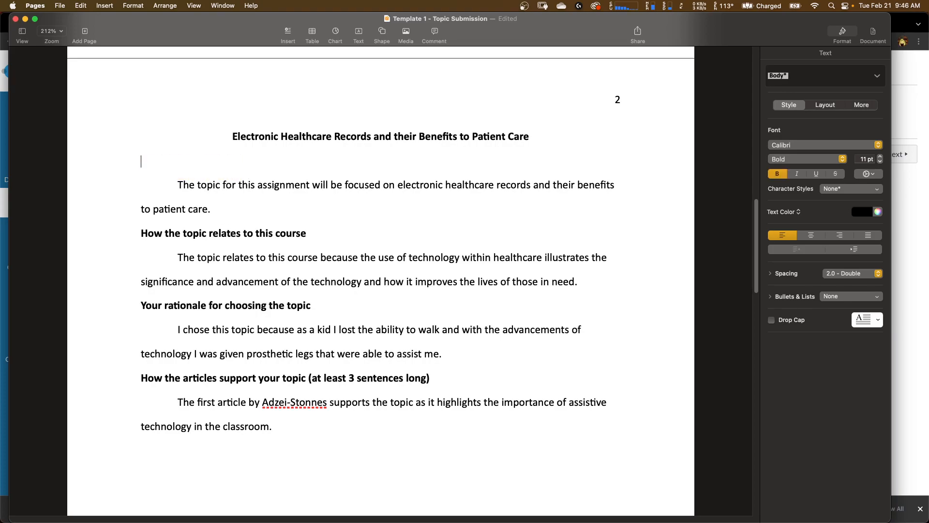
{"action": "key", "text": "BackSpace"}
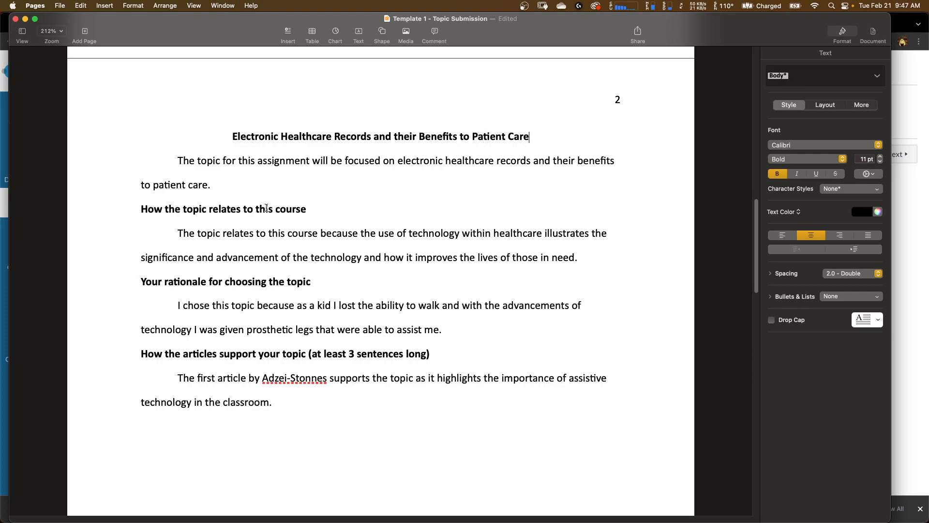
- Add the sentence Electronic healthcare records have proven to be more efficient when looking for patient information saving time. after the course-relation paragraph
{"action": "left_click_drag", "start_coordinate": [325, 214], "coordinate": [140, 223]}
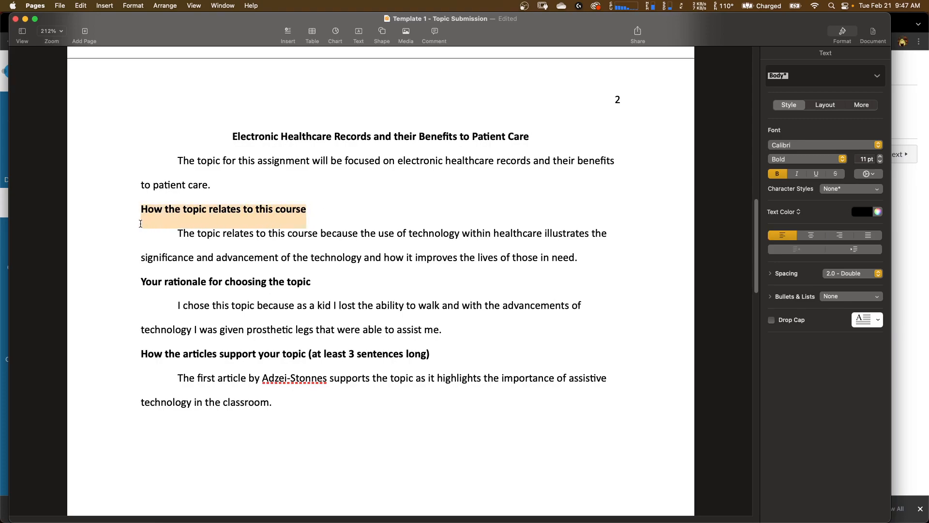
{"action": "left_click", "coordinate": [226, 237]}
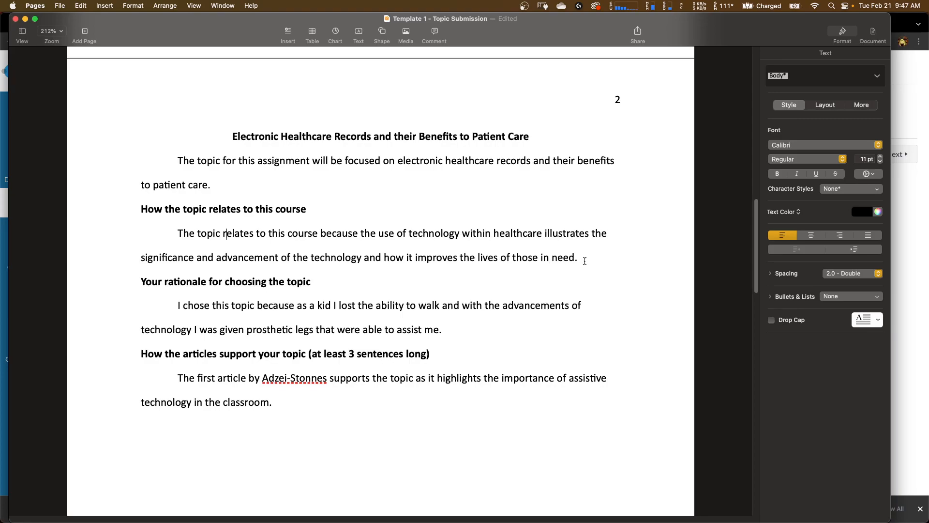
{"action": "type", "text": "Electronic healthcare re"}
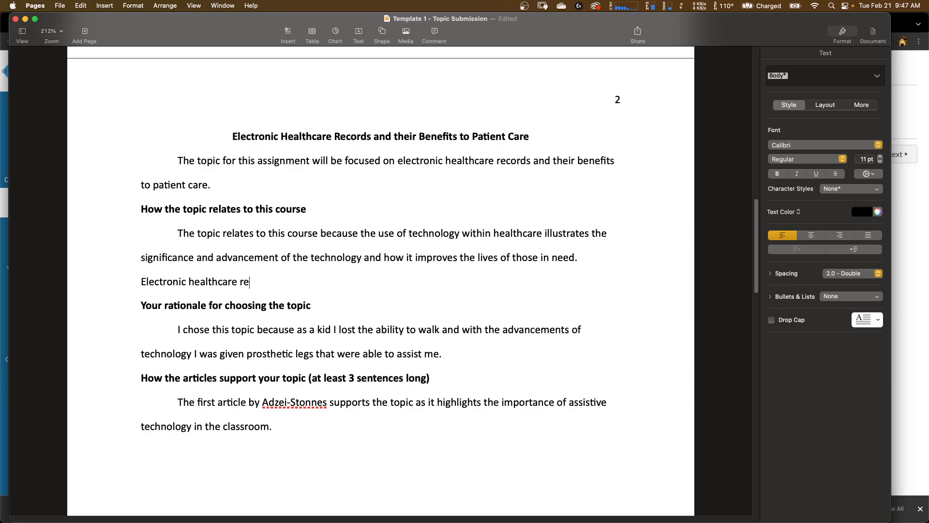
{"action": "type", "text": "cords have proven to be more efficient"}
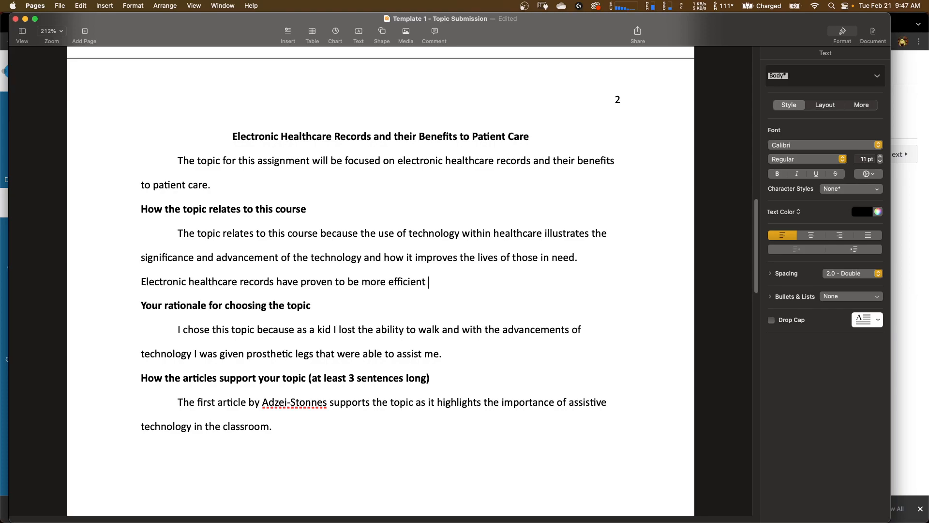
{"action": "type", "text": " when looking for pati"}
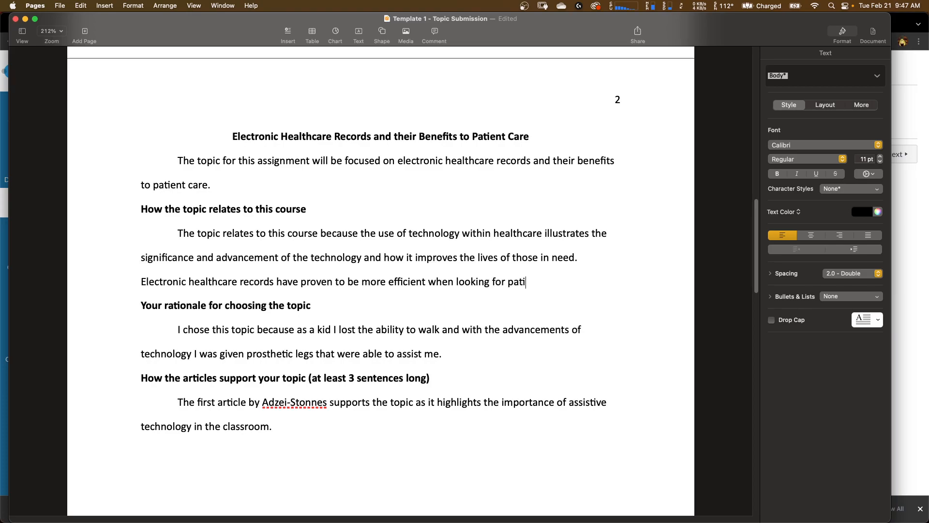
{"action": "type", "text": "ent information sav"}
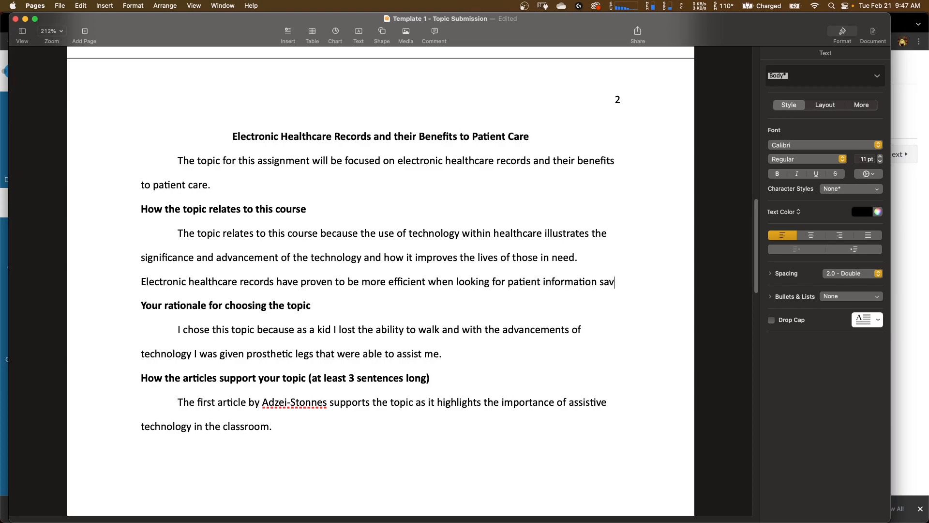
{"action": "type", "text": "ing time."}
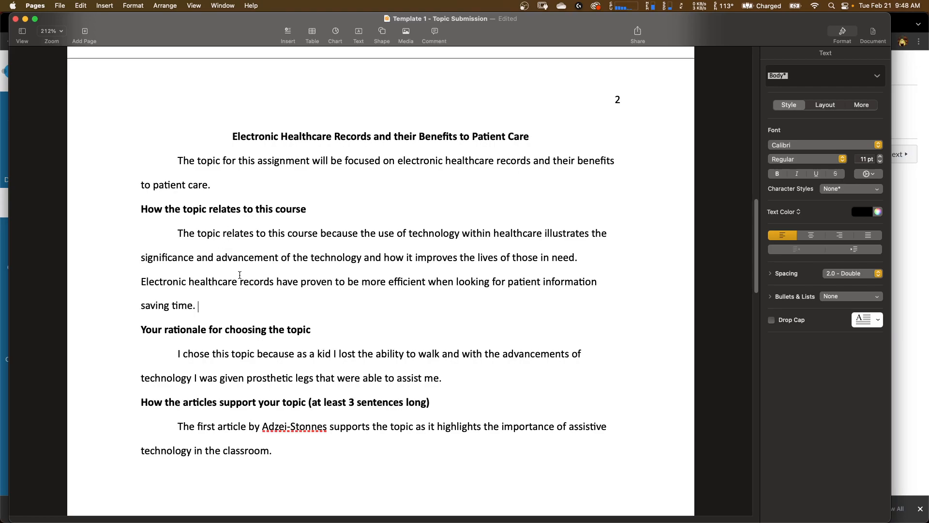
- Delete the How the topic relates to this course heading and merge its paragraph into the topic paragraph
{"action": "left_click_drag", "start_coordinate": [312, 212], "coordinate": [139, 217]}
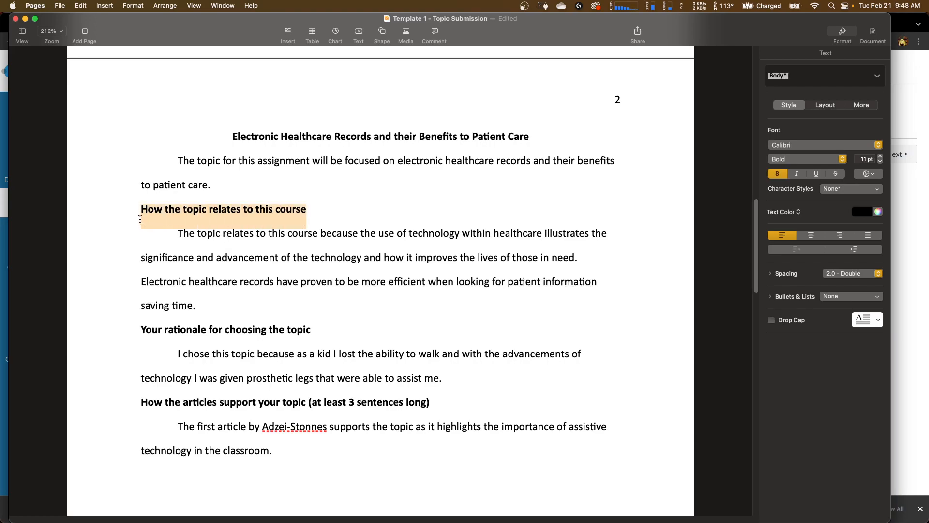
{"action": "key", "text": "BackSpace"}
{"action": "key", "text": "Down"}
{"action": "key", "text": "Right"}
{"action": "key", "text": "BackSpace"}
{"action": "key", "text": "BackSpace"}
{"action": "key", "text": "BackSpace"}
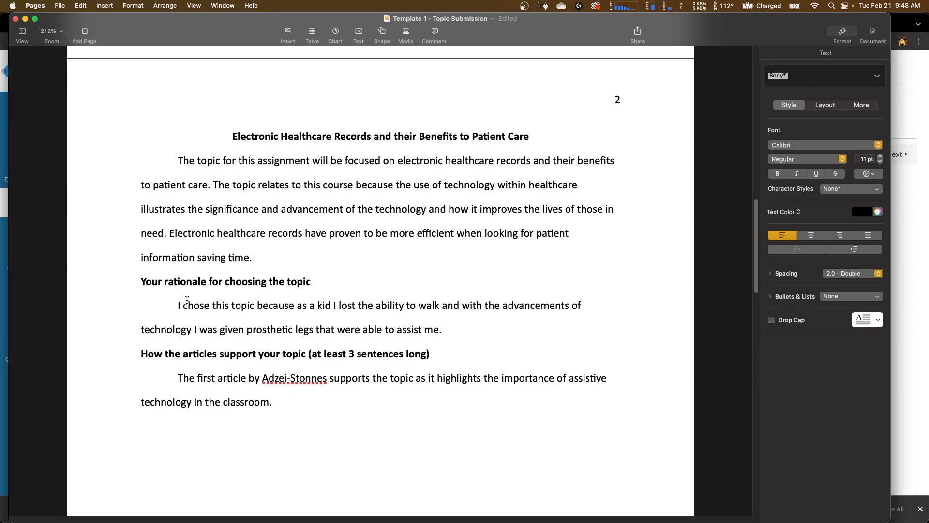
{"action": "scroll", "coordinate": [186, 300], "scroll_direction": "down", "scroll_amount": 1}
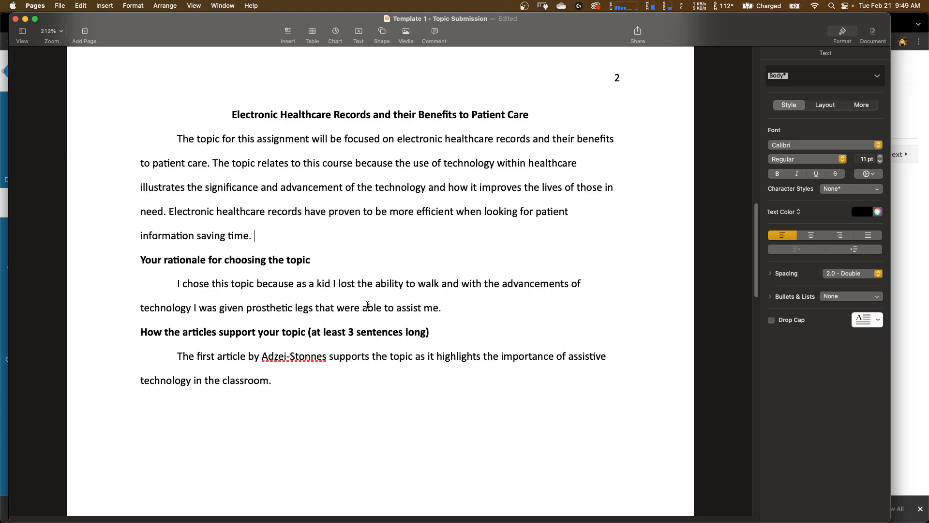
- Replace the rationale after because with text about medical office chart searches taking hours or sometimes days, ending Once we switched over to
{"action": "left_click_drag", "start_coordinate": [449, 308], "coordinate": [298, 284]}
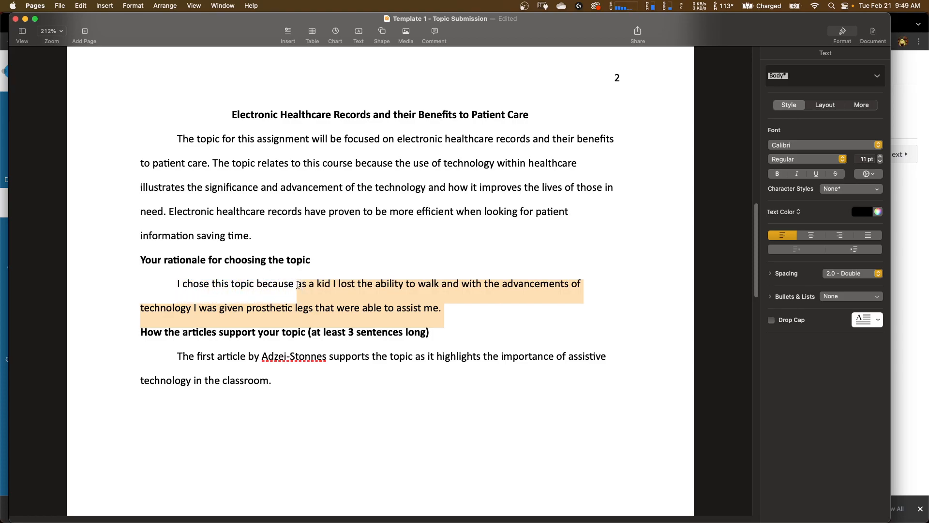
{"action": "type", "text": "when "}
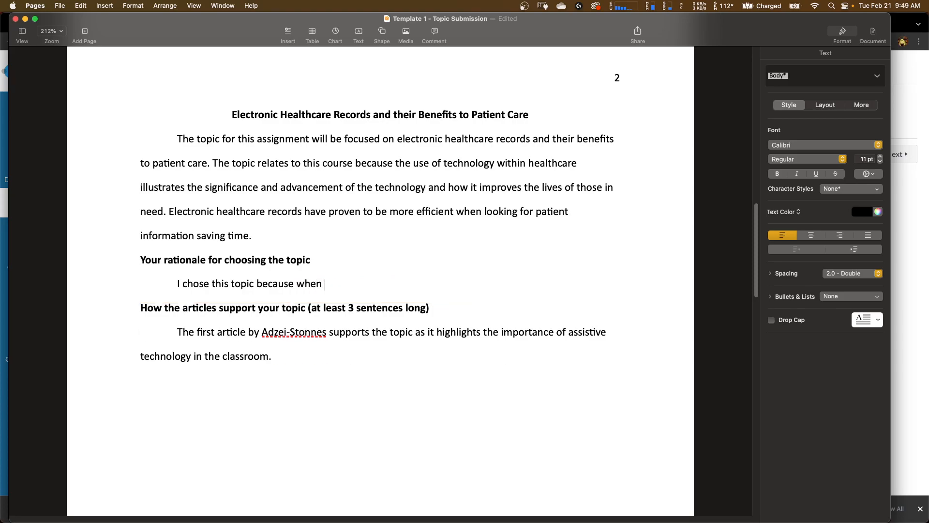
{"action": "type", "text": "I started working in a "}
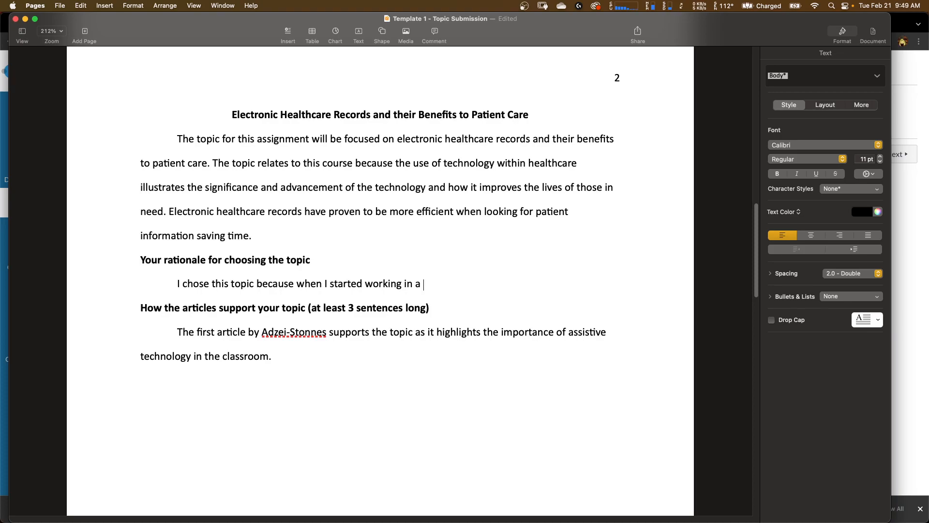
{"action": "type", "text": "medical office, it would take "}
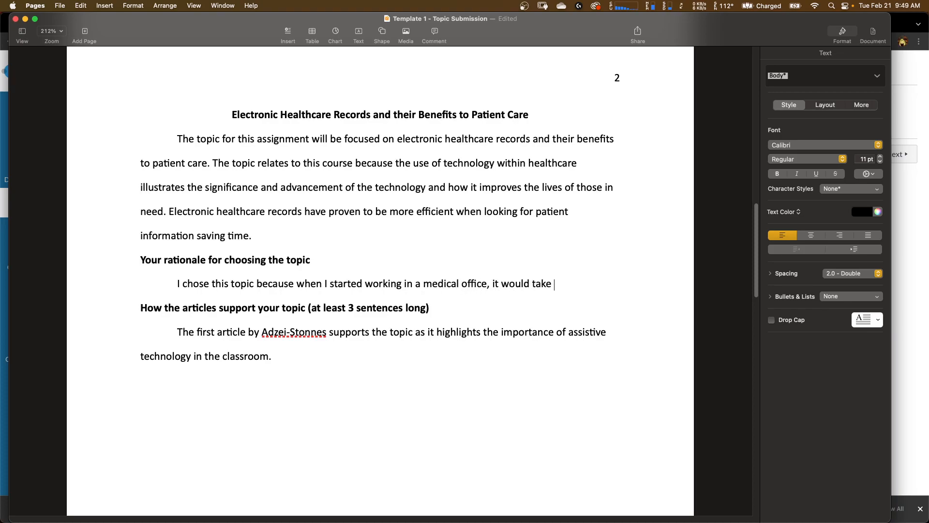
{"action": "type", "text": "us hours or sometimes "}
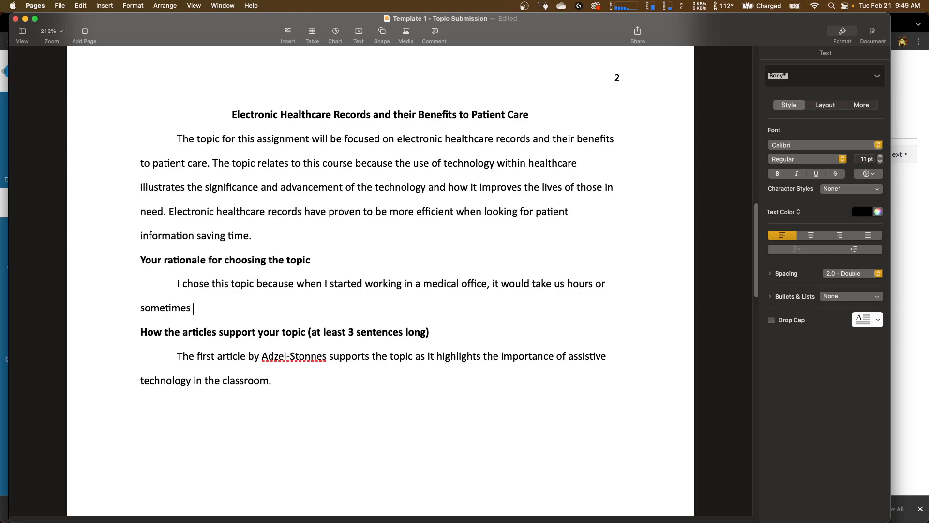
{"action": "type", "text": "days to find a patient cha"}
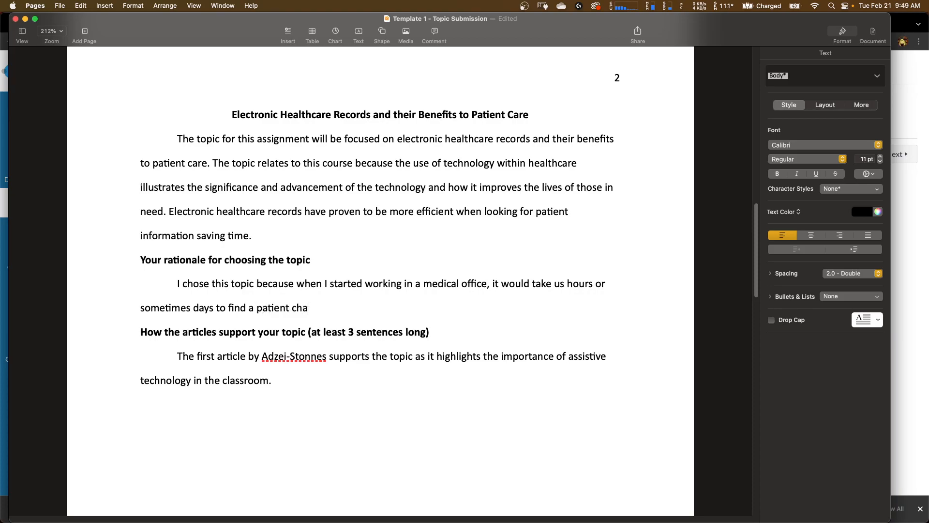
{"action": "type", "text": "rt. Once we switched t"}
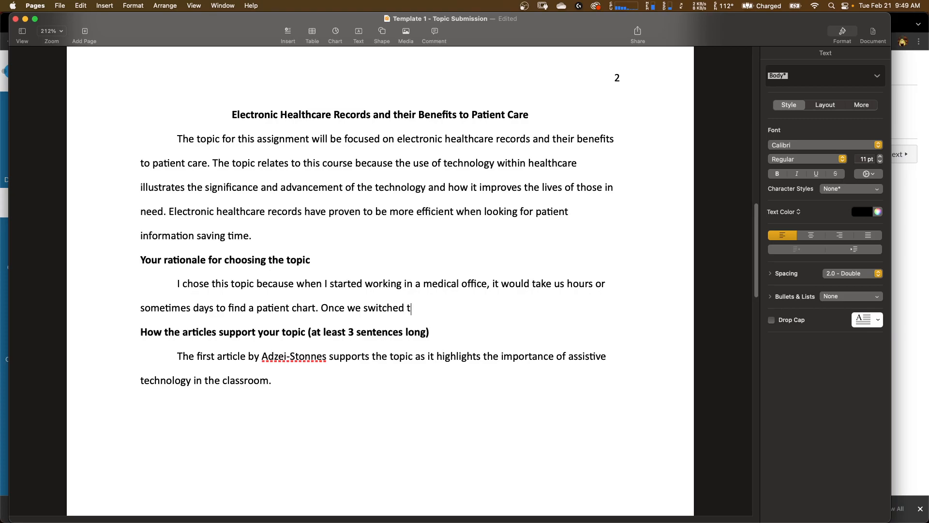
{"action": "key", "text": "BackSpace"}
{"action": "type", "text": "over to"}
- Insert the abbreviation (EHR) after Electronic healthcare records in the topic paragraph
{"action": "left_click", "coordinate": [302, 212]}
{"action": "type", "text": "(EHR"}
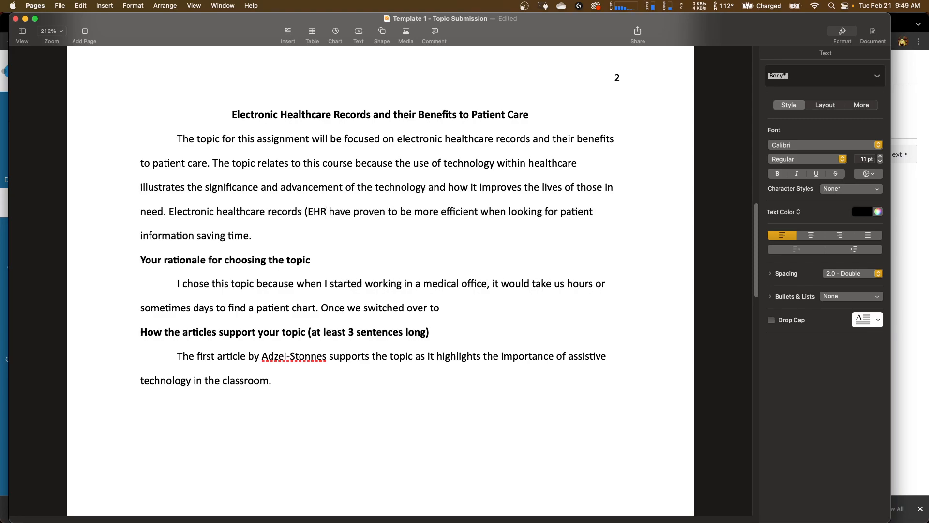
{"action": "type", "text": ")"}
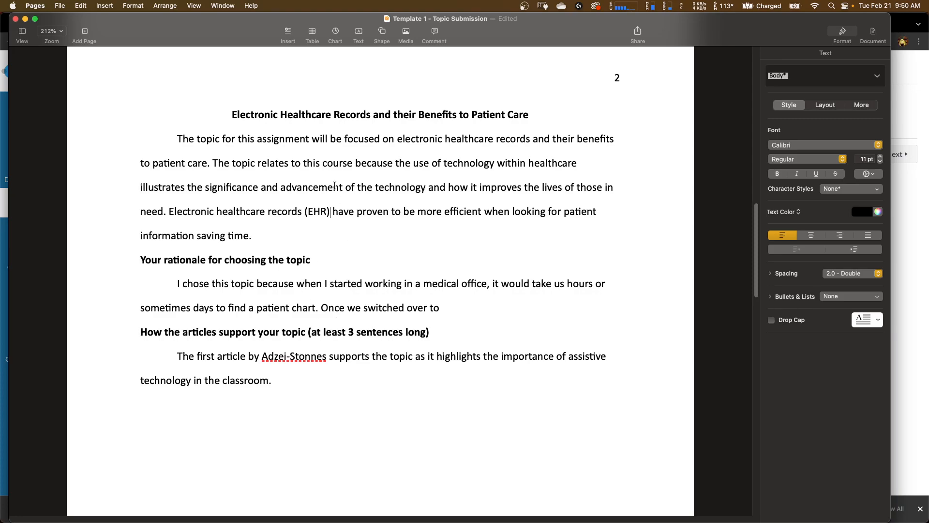
- Complete the rationale, stating EHRs reduced time spent looking for patient information to a few minutes, saving time and money and assisting patients at a higher rate
{"action": "left_click", "coordinate": [460, 306]}
{"action": "type", "text": "EHRs the time spend"}
{"action": "type", "text": " loo"}
{"action": "key", "text": "BackSpace"}
{"action": "key", "text": "BackSpace"}
{"action": "key", "text": "BackSpace"}
{"action": "key", "text": "BackSpace"}
{"action": "key", "text": "BackSpace"}
{"action": "type", "text": "t look"}
{"action": "type", "text": "r "}
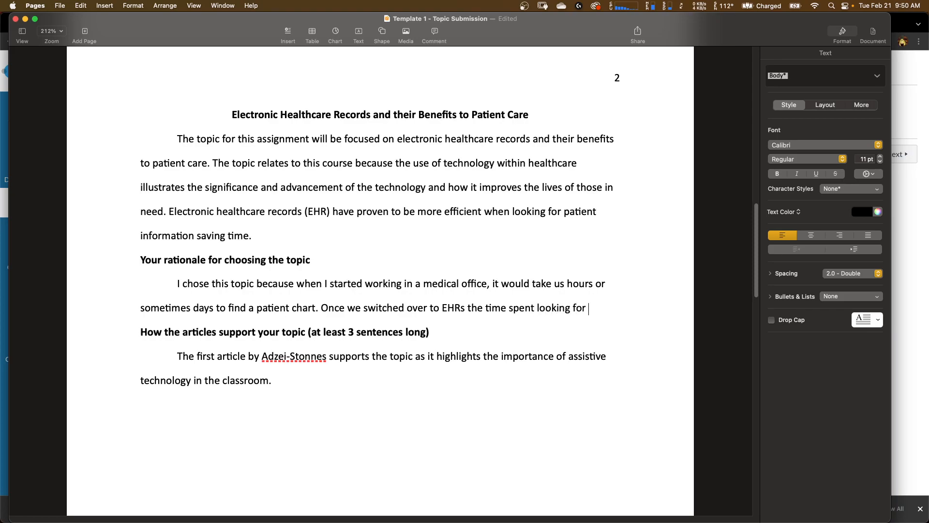
{"action": "type", "text": "patient inform"}
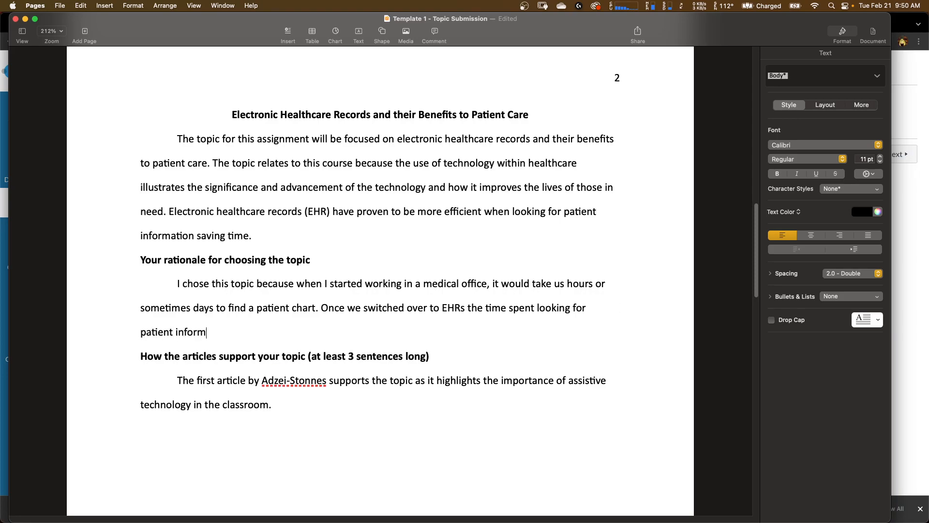
{"action": "type", "text": "ation was reduced to "}
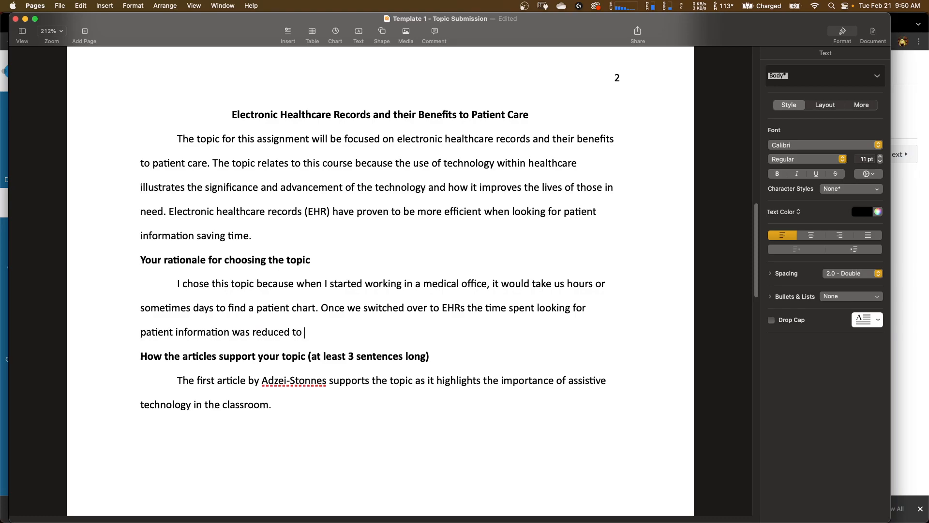
{"action": "type", "text": "a few minutes which "}
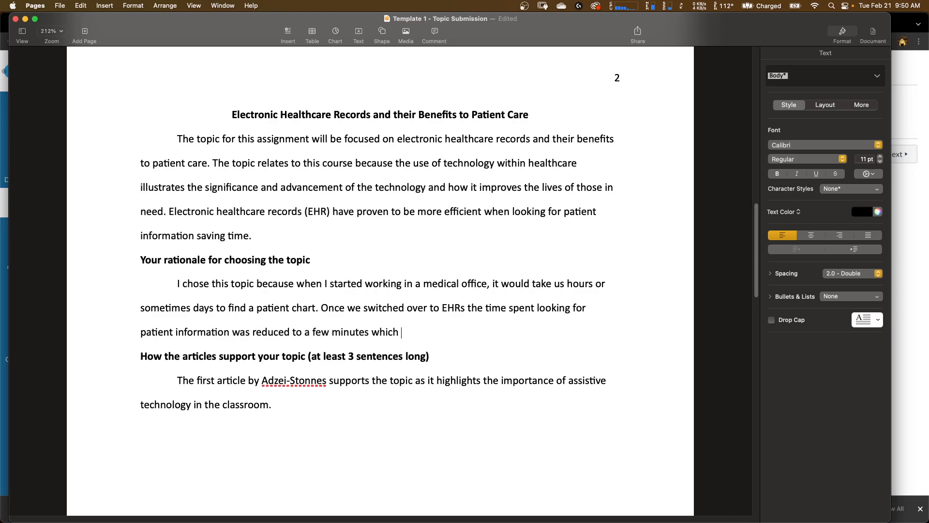
{"action": "type", "text": "saves us time and"}
{"action": "key", "text": "BackSpace"}
{"action": "key", "text": "BackSpace"}
{"action": "key", "text": "BackSpace"}
{"action": "key", "text": "BackSpace"}
{"action": "type", "text": ", money, and "}
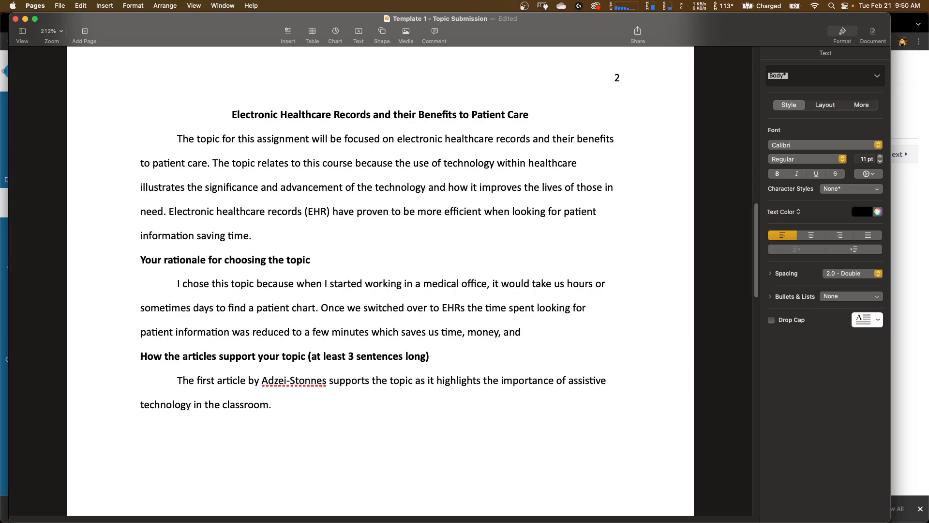
{"action": "type", "text": "we were able to assis"}
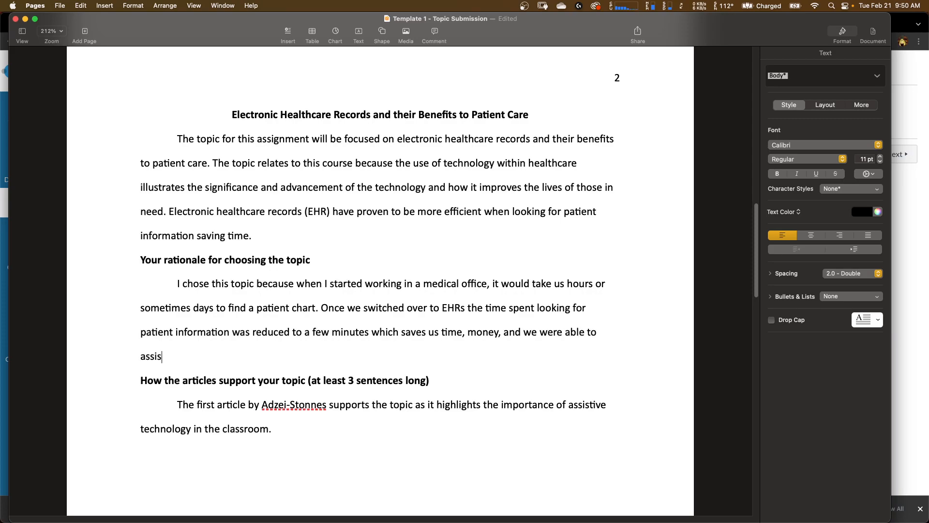
{"action": "type", "text": "t the patients"}
{"action": "key", "text": "BackSpace"}
{"action": "type", "text": "s at a higher rate"}
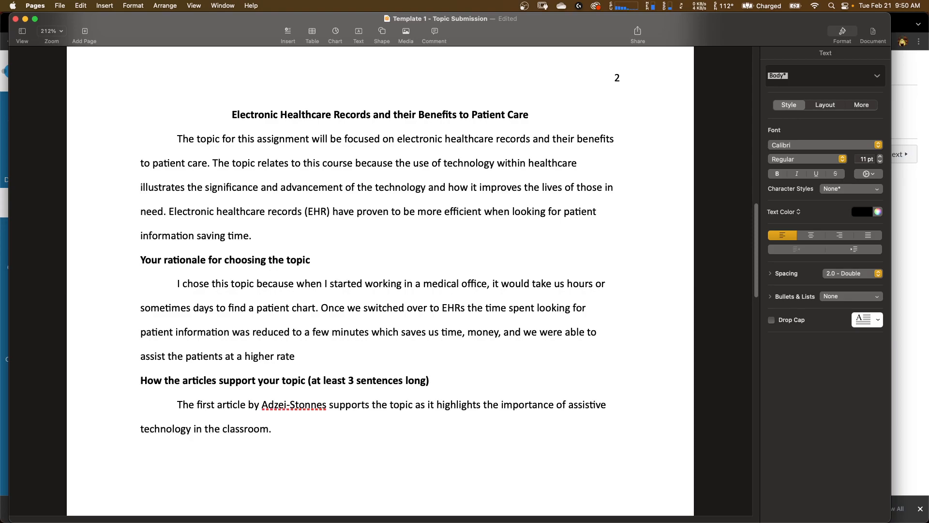
{"action": "type", "text": "."}
- Delete the Your rationale for choosing the topic heading and merge the rationale paragraph into the topic paragraph
{"action": "left_click_drag", "start_coordinate": [315, 263], "coordinate": [139, 263]}
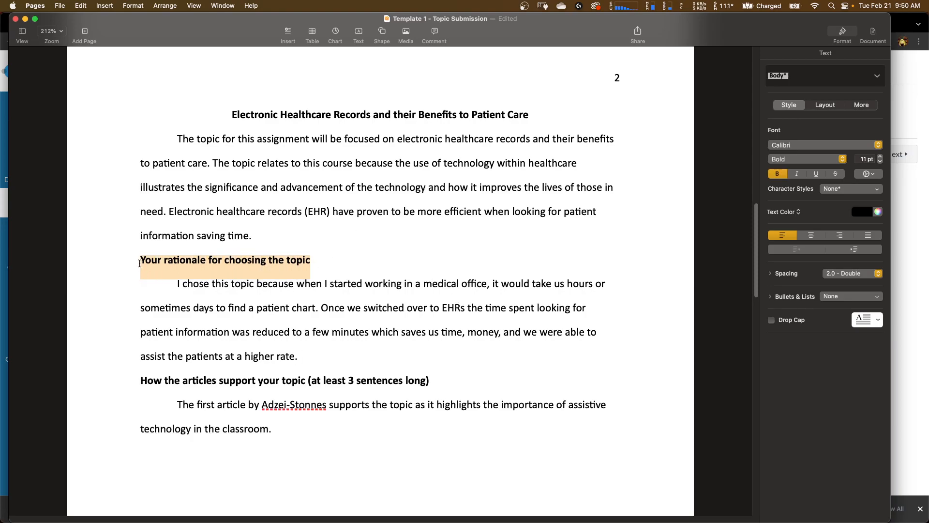
{"action": "key", "text": "BackSpace"}
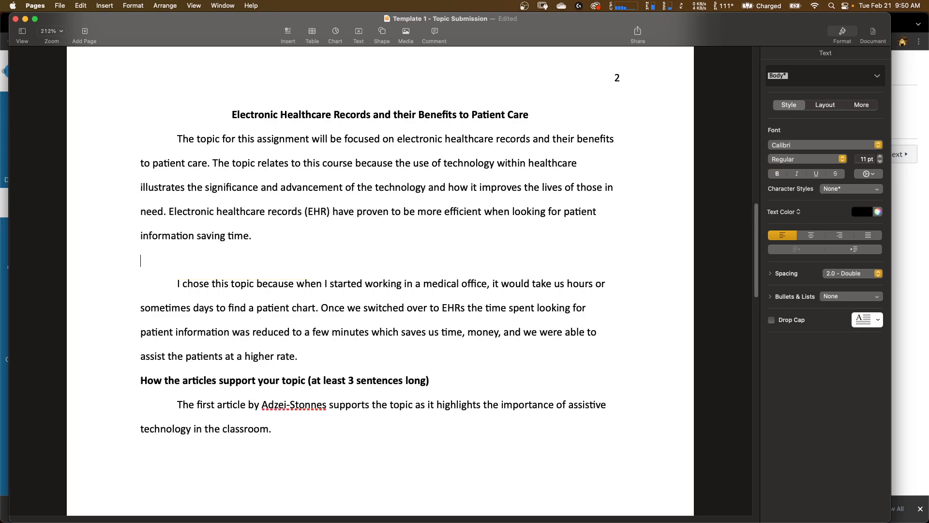
{"action": "key", "text": "BackSpace"}
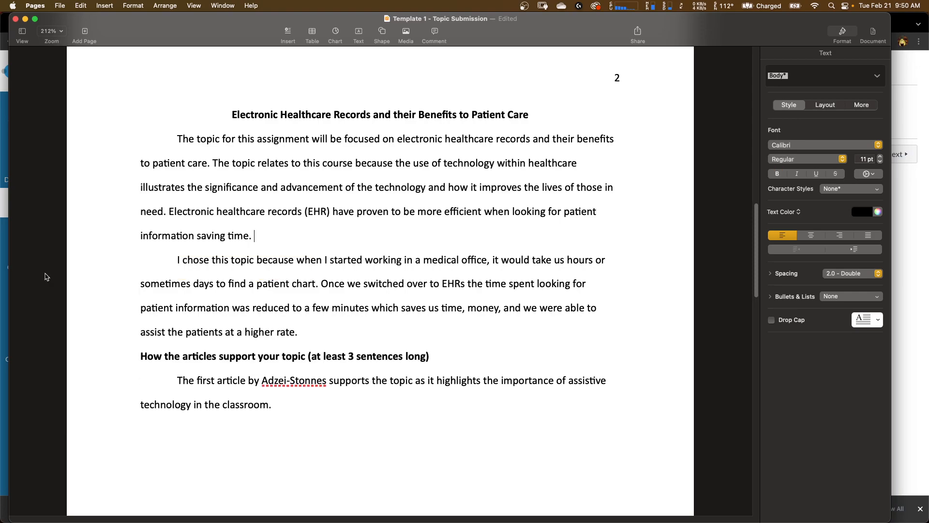
{"action": "left_click", "coordinate": [168, 264]}
{"action": "key", "text": "BackSpace"}
{"action": "key", "text": "BackSpace"}
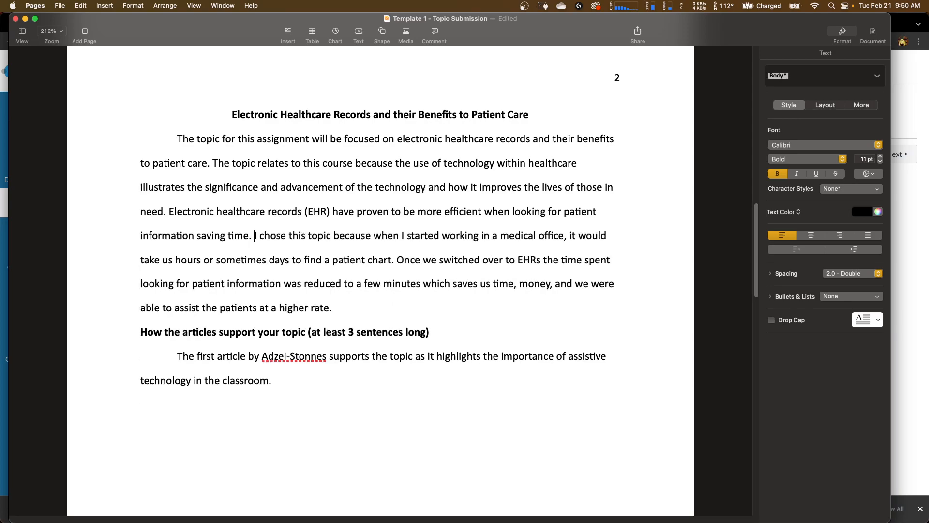
- Review the combined paragraph and the rest of the document through the References page
{"action": "left_click", "coordinate": [256, 191]}
{"action": "left_click_drag", "start_coordinate": [177, 139], "coordinate": [348, 312]}
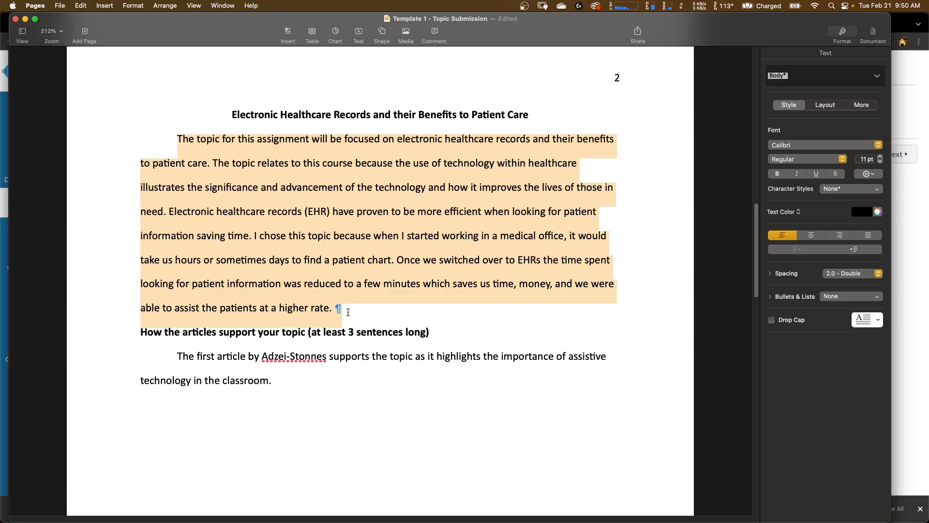
{"action": "left_click", "coordinate": [348, 312]}
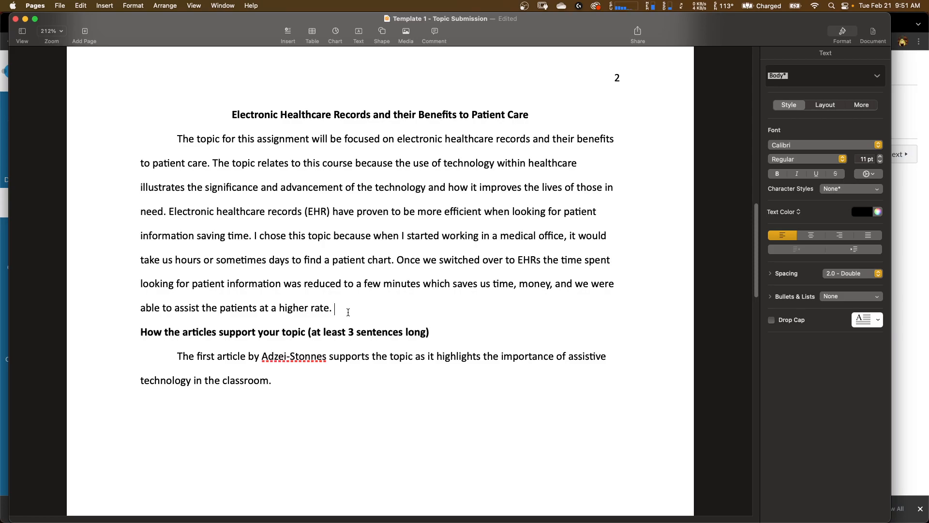
{"action": "scroll", "coordinate": [348, 312], "scroll_direction": "up", "scroll_amount": 15}
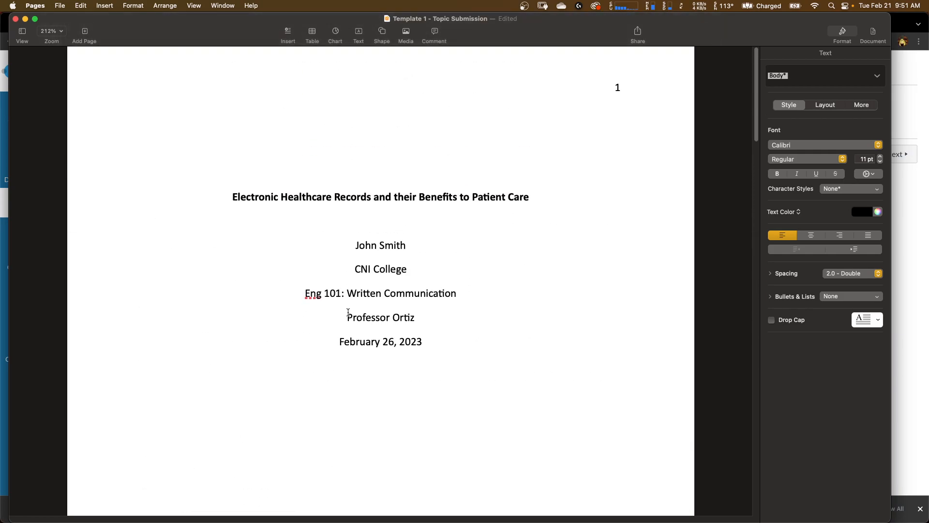
{"action": "scroll", "coordinate": [432, 417], "scroll_direction": "down", "scroll_amount": 15}
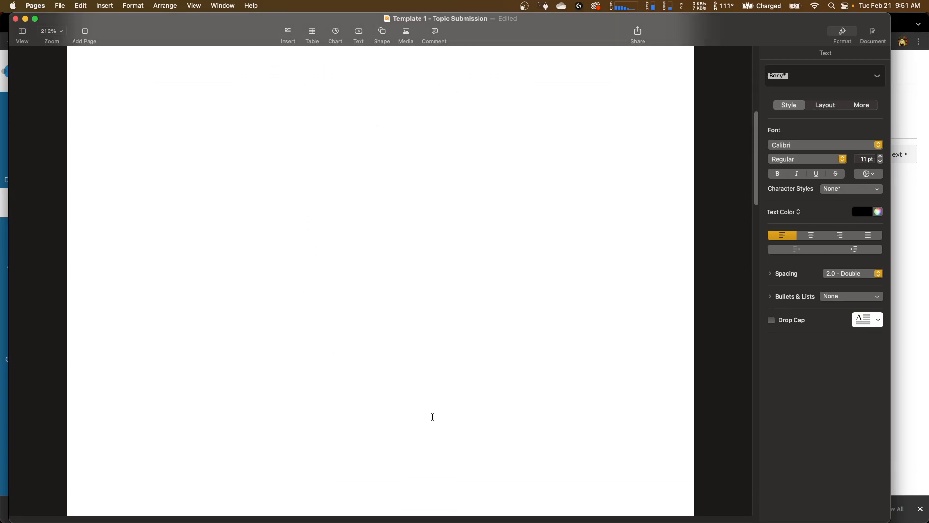
{"action": "scroll", "coordinate": [432, 416], "scroll_direction": "down", "scroll_amount": 1}
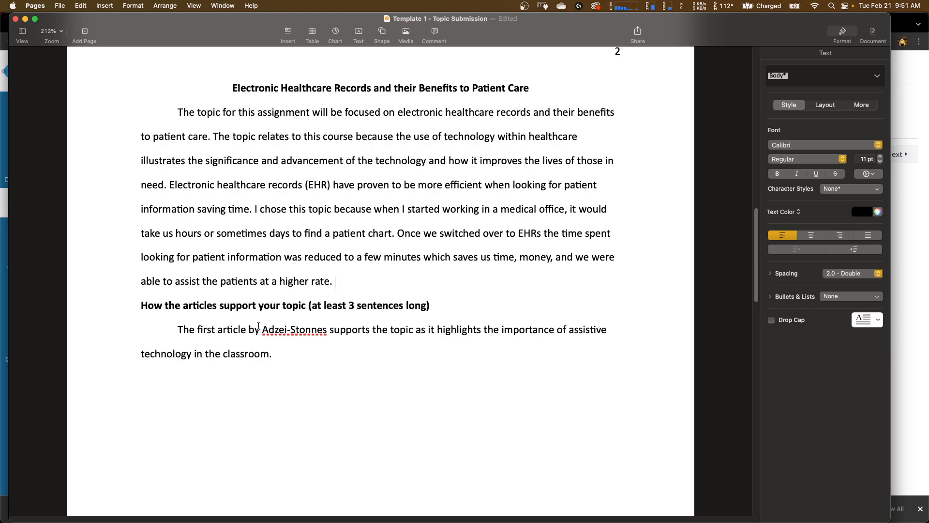
{"action": "scroll", "coordinate": [245, 360], "scroll_direction": "down", "scroll_amount": 3}
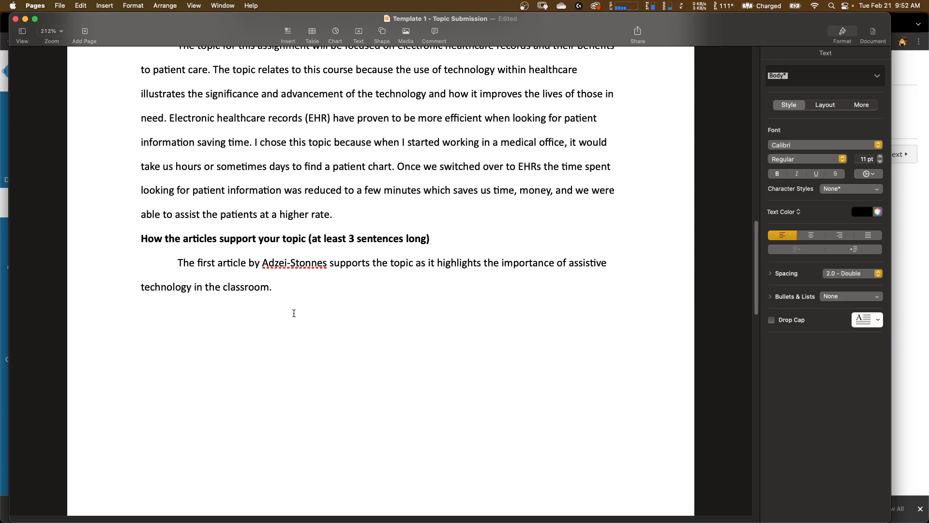
{"action": "left_click", "coordinate": [290, 286]}
{"action": "scroll", "coordinate": [290, 287], "scroll_direction": "down", "scroll_amount": 5}
{"action": "scroll", "coordinate": [290, 287], "scroll_direction": "down", "scroll_amount": 10}
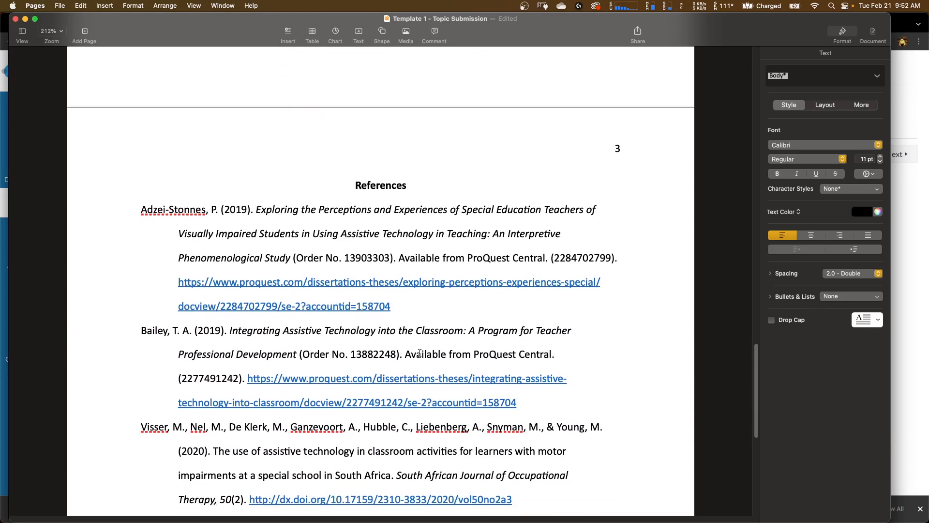
{"action": "scroll", "coordinate": [456, 462], "scroll_direction": "down", "scroll_amount": 3}
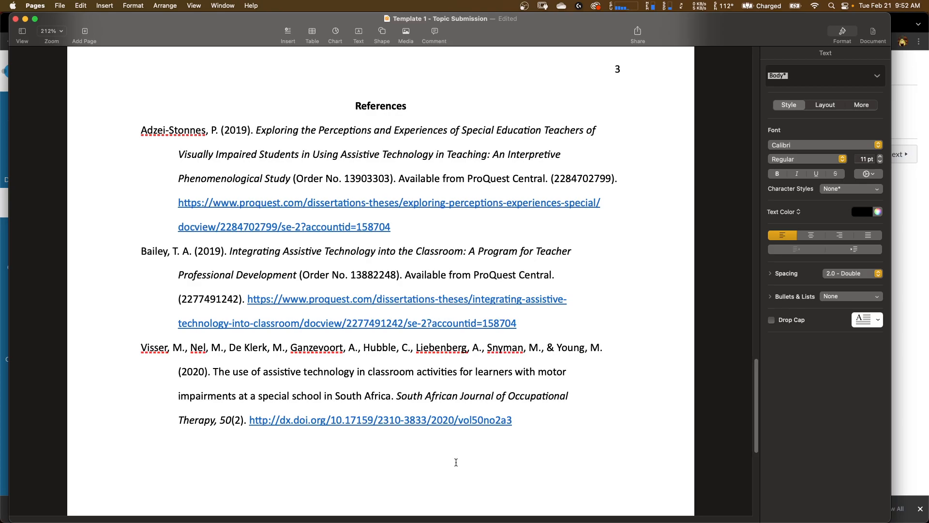
{"action": "scroll", "coordinate": [455, 462], "scroll_direction": "up", "scroll_amount": 4}
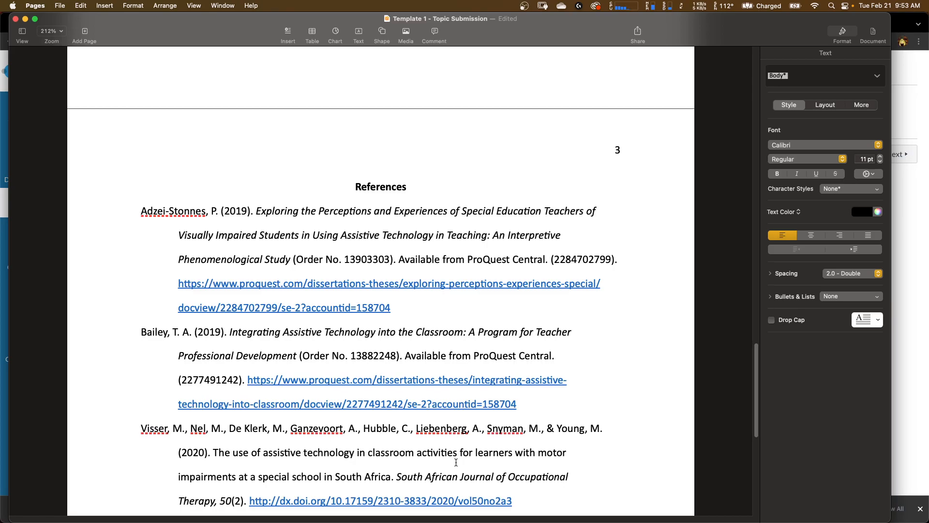
{"action": "scroll", "coordinate": [456, 462], "scroll_direction": "up", "scroll_amount": 1}
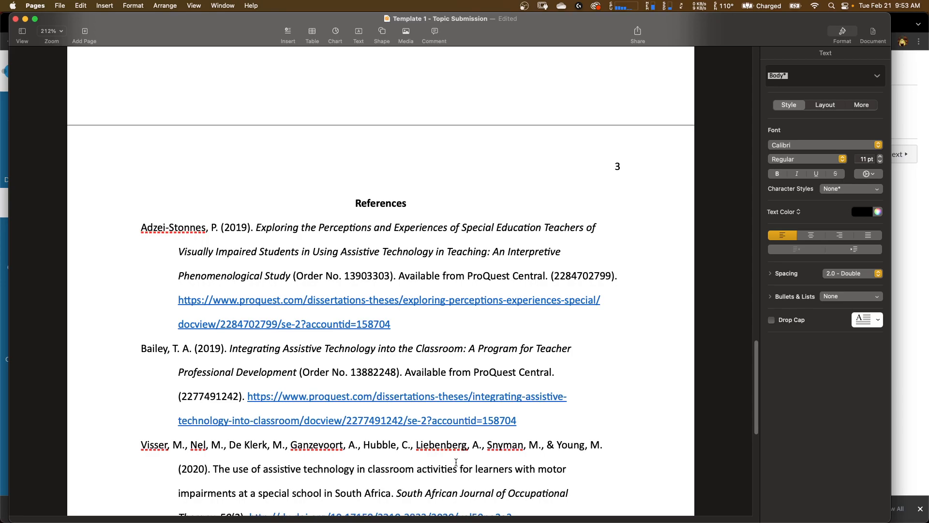
{"action": "scroll", "coordinate": [456, 462], "scroll_direction": "up", "scroll_amount": 15}
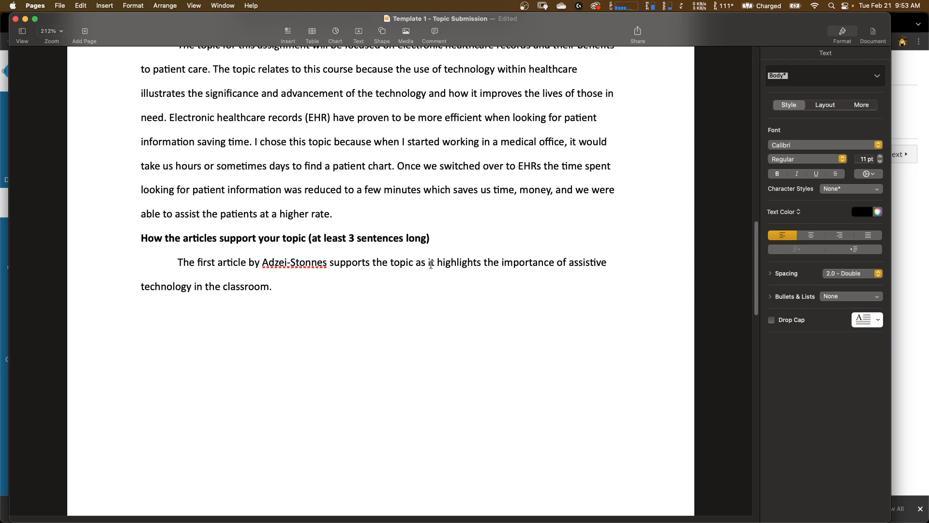
{"action": "scroll", "coordinate": [275, 349], "scroll_direction": "down", "scroll_amount": 15}
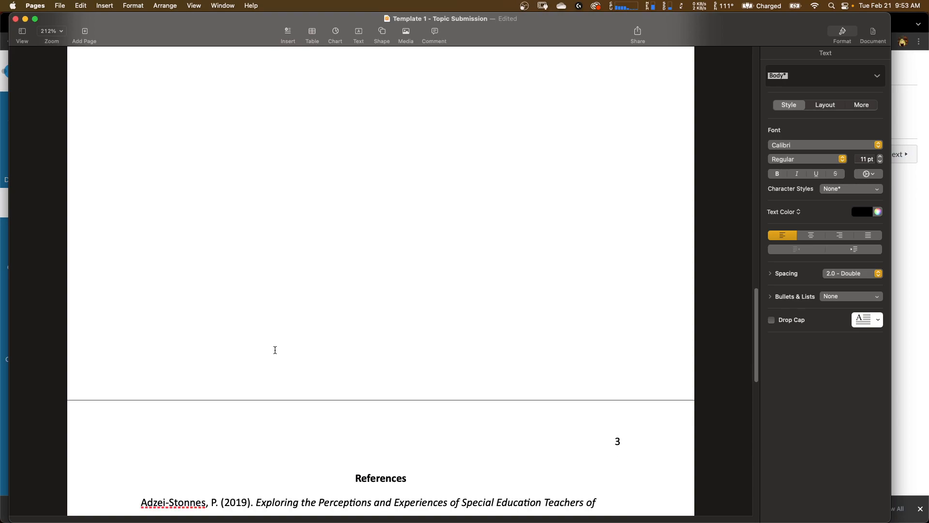
{"action": "scroll", "coordinate": [275, 350], "scroll_direction": "up", "scroll_amount": 10}
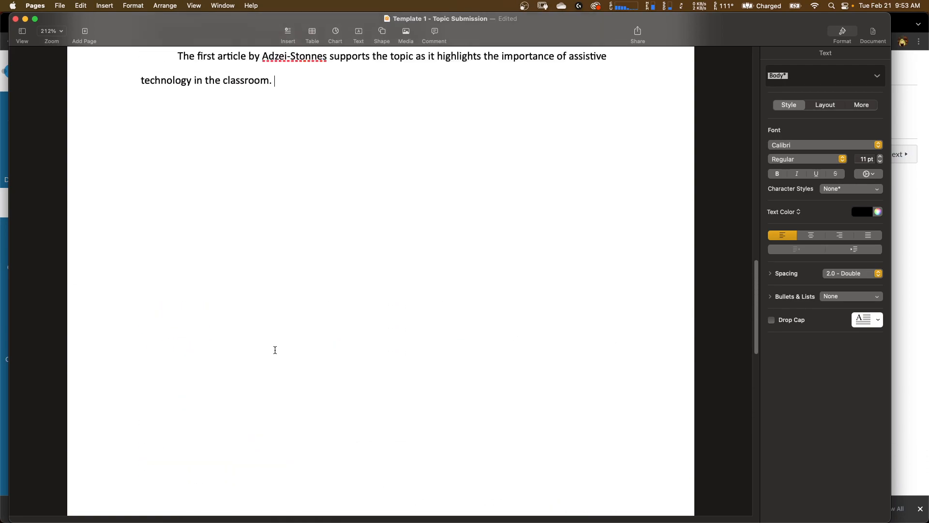
- Switch to Chrome and open the course's Modules page in Canvas
{"action": "key", "text": "ctrl+Up"}
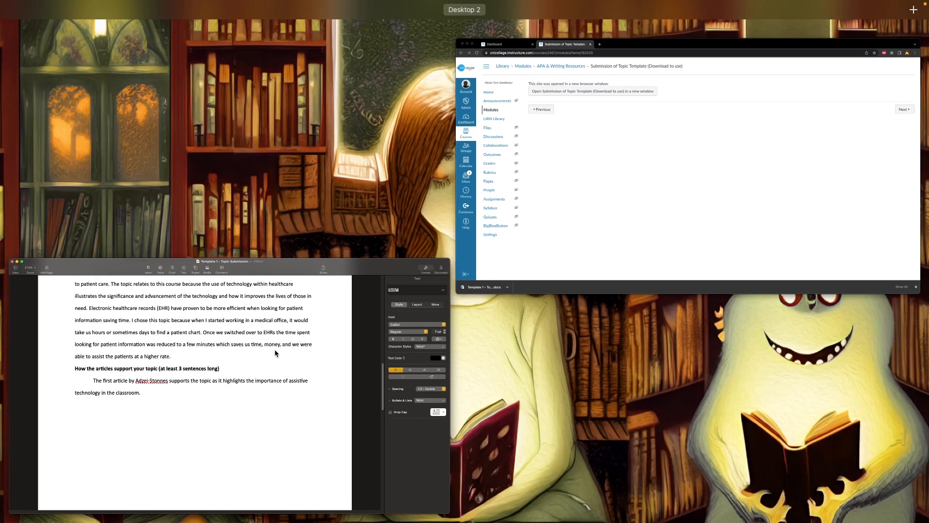
{"action": "left_click", "coordinate": [559, 201]}
{"action": "left_click", "coordinate": [67, 155]}
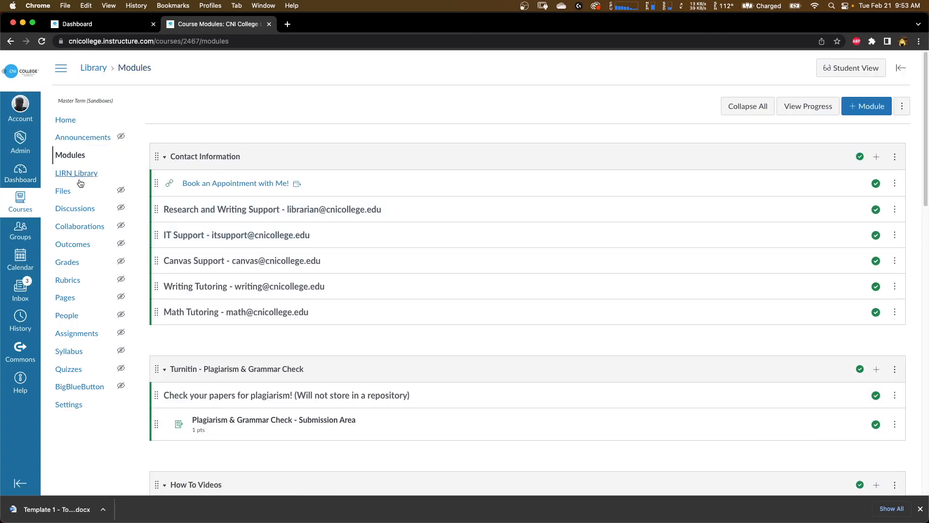
- Open the LIRN Library and launch ProQuest Central from the ProQuest vendor group
{"action": "left_click", "coordinate": [78, 176]}
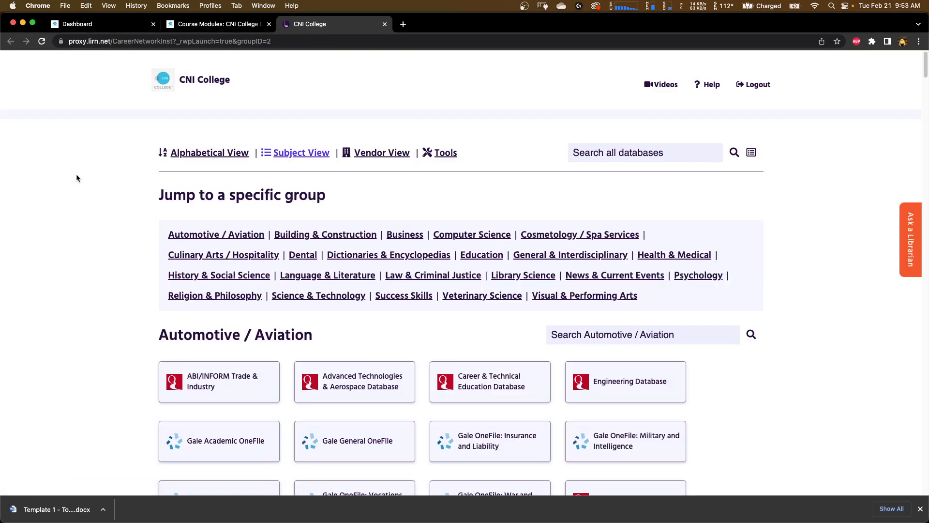
{"action": "left_click", "coordinate": [368, 155]}
{"action": "scroll", "coordinate": [377, 159], "scroll_direction": "down", "scroll_amount": 1}
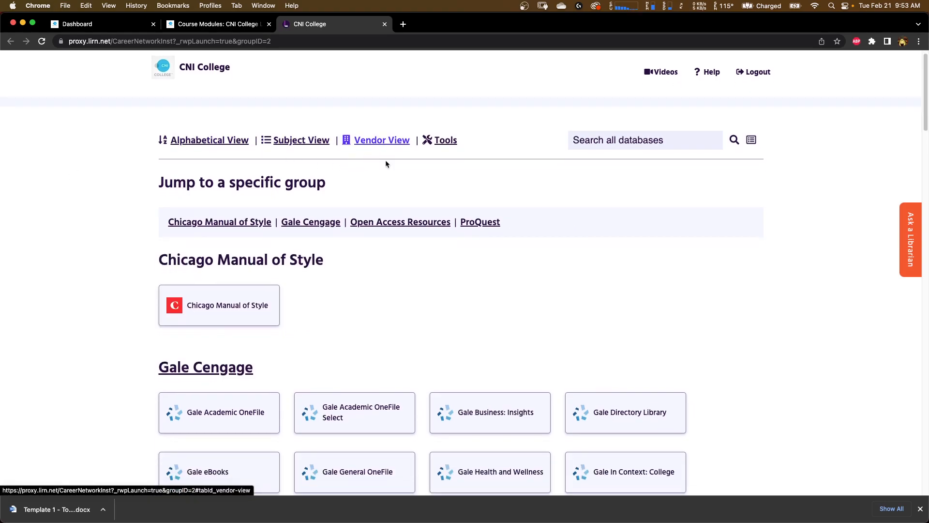
{"action": "left_click", "coordinate": [474, 227]}
{"action": "scroll", "coordinate": [416, 311], "scroll_direction": "down", "scroll_amount": 5}
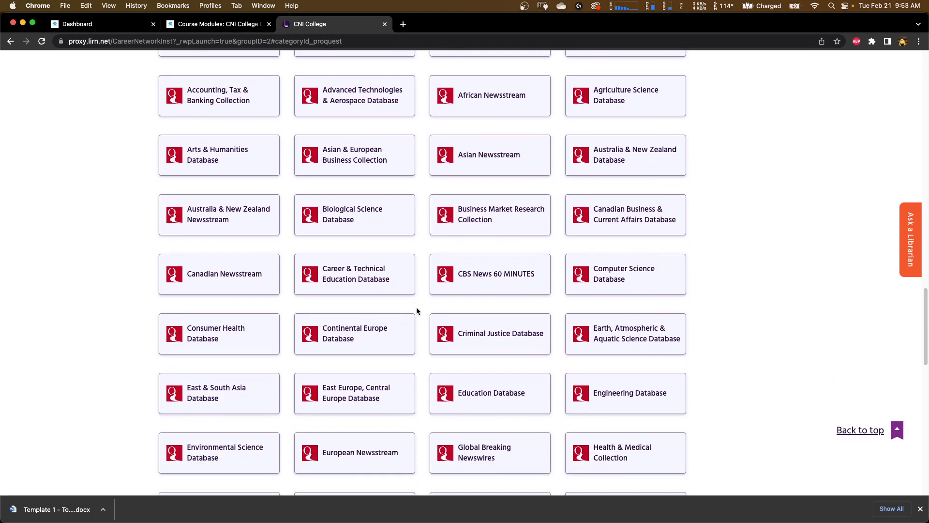
{"action": "scroll", "coordinate": [417, 311], "scroll_direction": "down", "scroll_amount": 5}
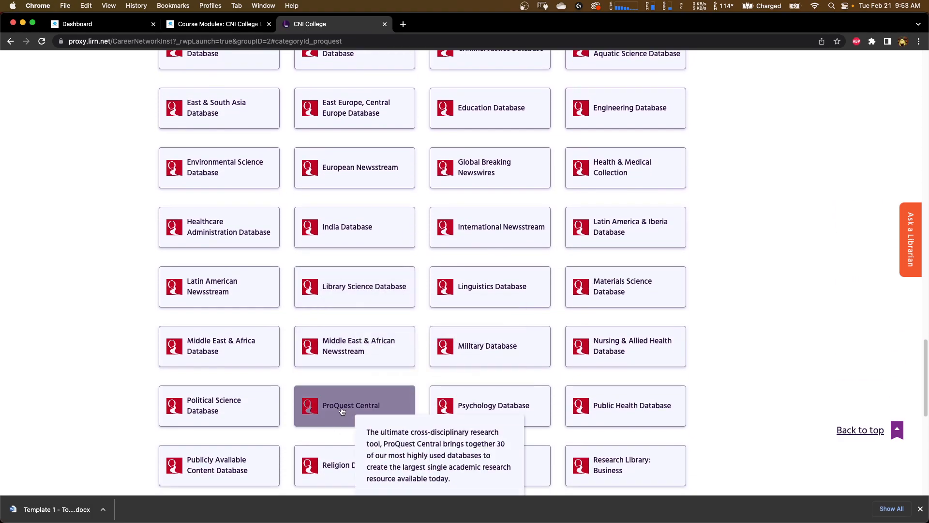
{"action": "scroll", "coordinate": [346, 412], "scroll_direction": "down", "scroll_amount": 1}
{"action": "scroll", "coordinate": [340, 303], "scroll_direction": "up", "scroll_amount": 5}
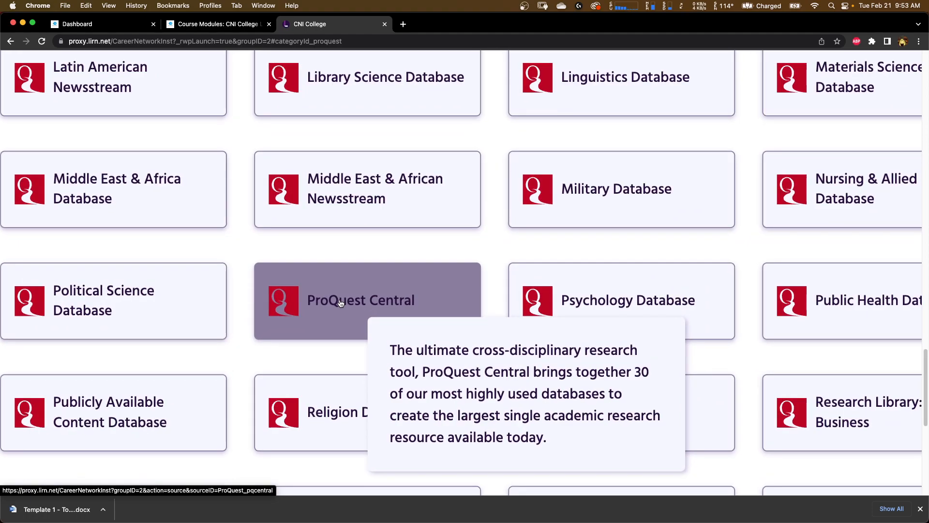
{"action": "left_click", "coordinate": [340, 304]}
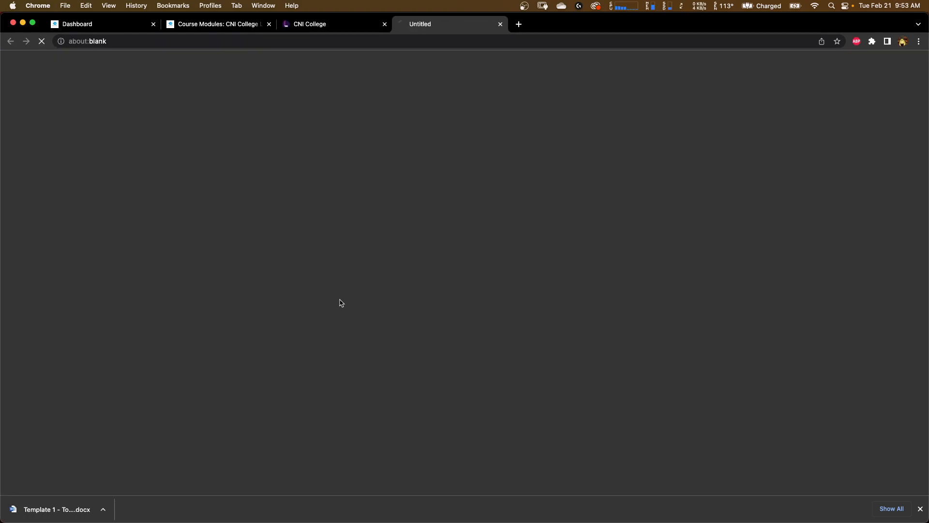
{"action": "left_click", "coordinate": [920, 510]}
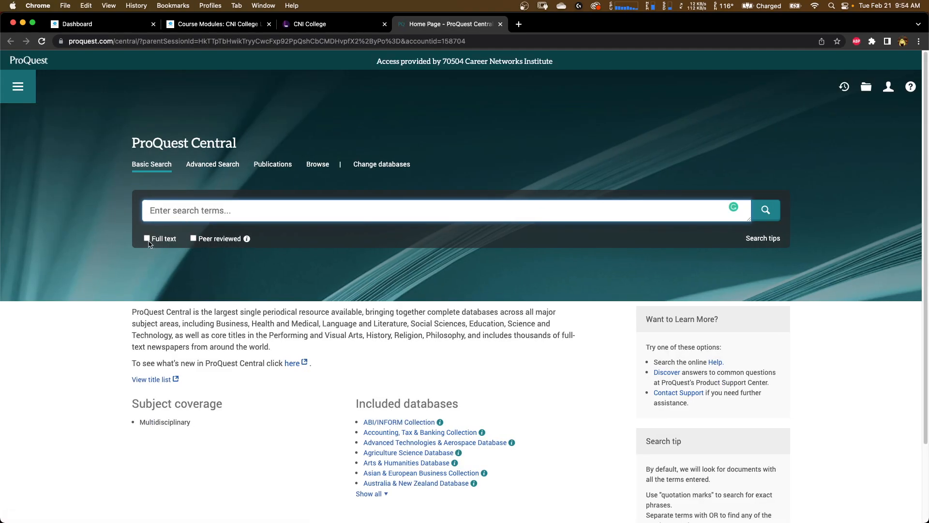
- Search ProQuest Central for full-text results on "benefits of electronic health records"
{"action": "scroll", "coordinate": [148, 241], "scroll_direction": "up", "scroll_amount": 5}
{"action": "left_click", "coordinate": [146, 237]}
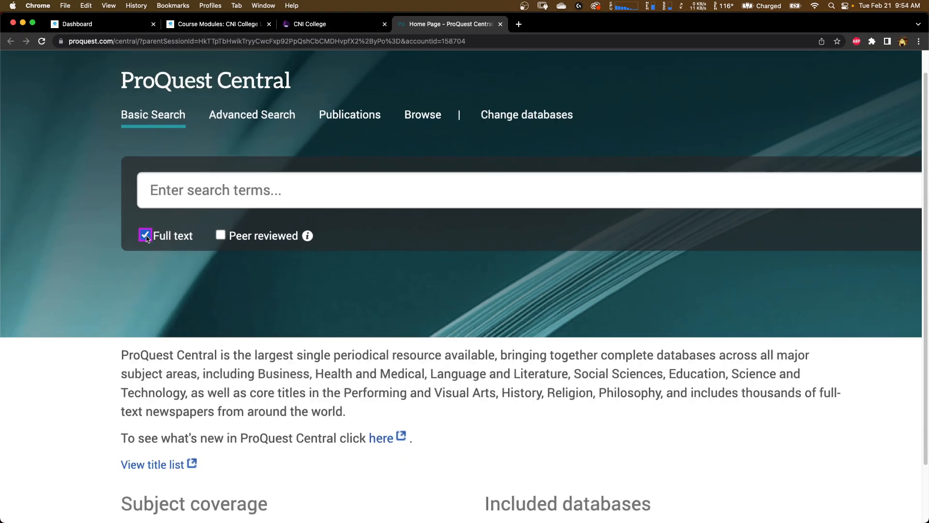
{"action": "left_click", "coordinate": [156, 196]}
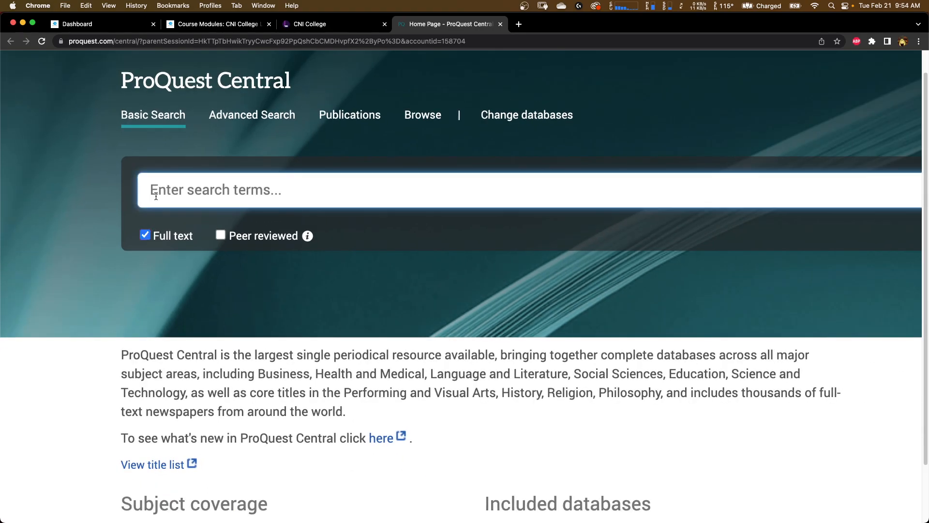
{"action": "type", "text": "bee"}
{"action": "key", "text": "BackSpace"}
{"action": "type", "text": "nefits "}
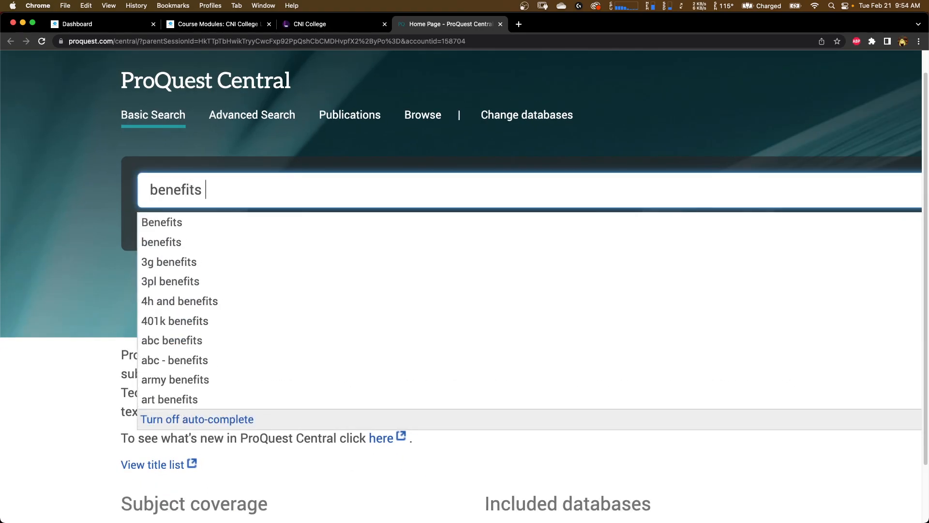
{"action": "type", "text": "of elect"}
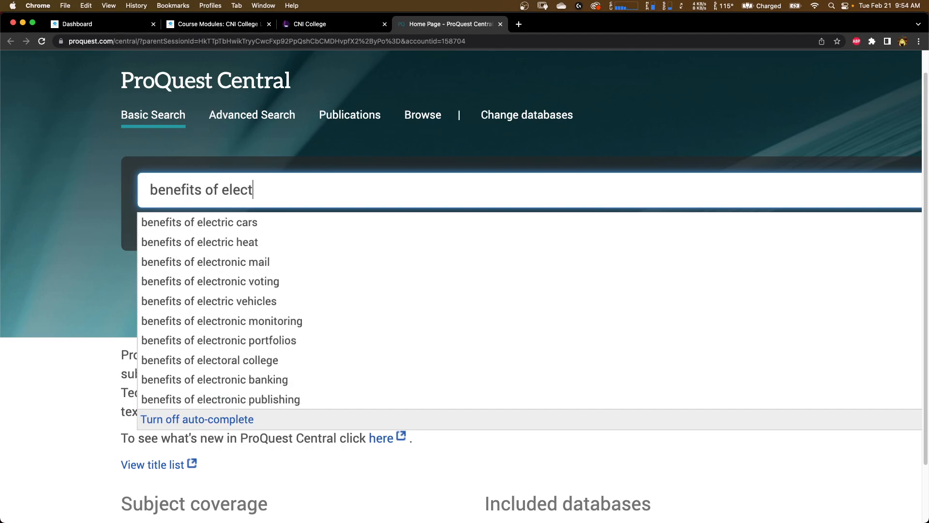
{"action": "type", "text": "ronic health"}
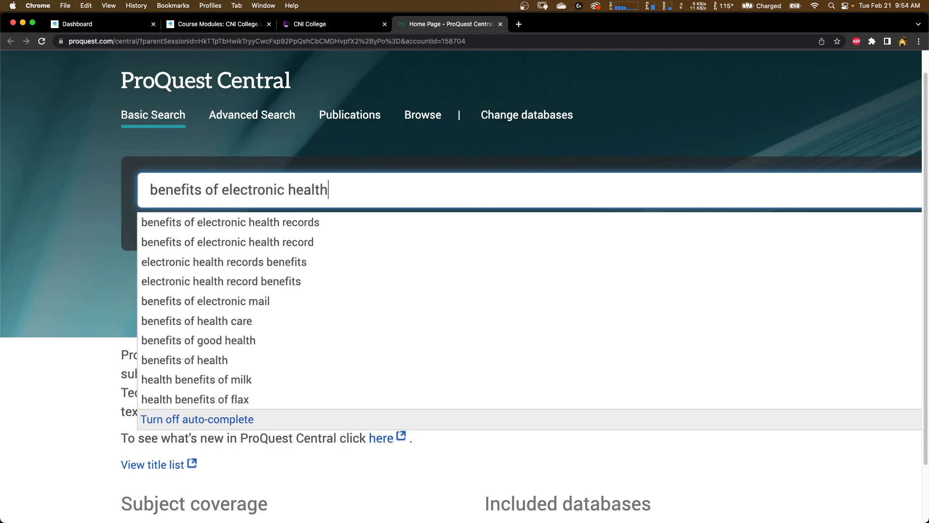
{"action": "left_click", "coordinate": [192, 223]}
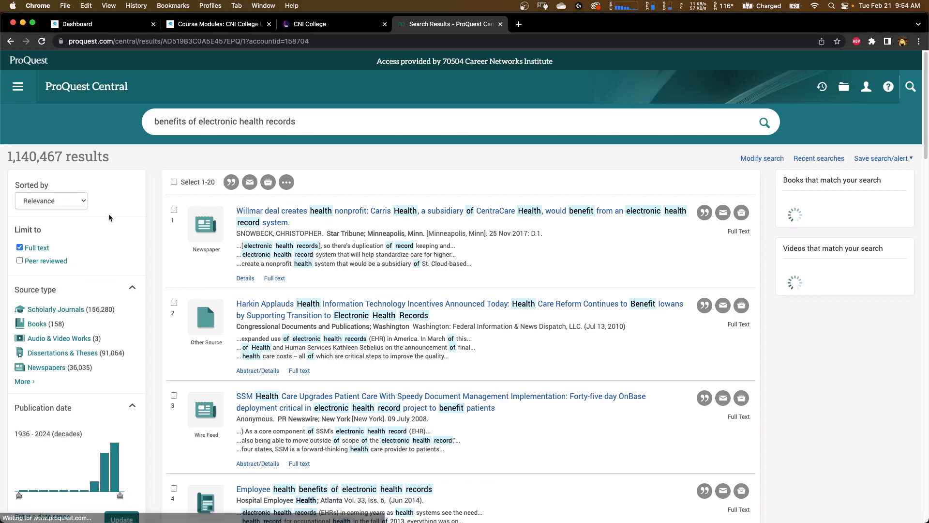
- Limit the results to publication dates from 2019-02-21 to 2023-02-28
{"action": "scroll", "coordinate": [76, 314], "scroll_direction": "down", "scroll_amount": 1}
{"action": "scroll", "coordinate": [77, 313], "scroll_direction": "down", "scroll_amount": 5}
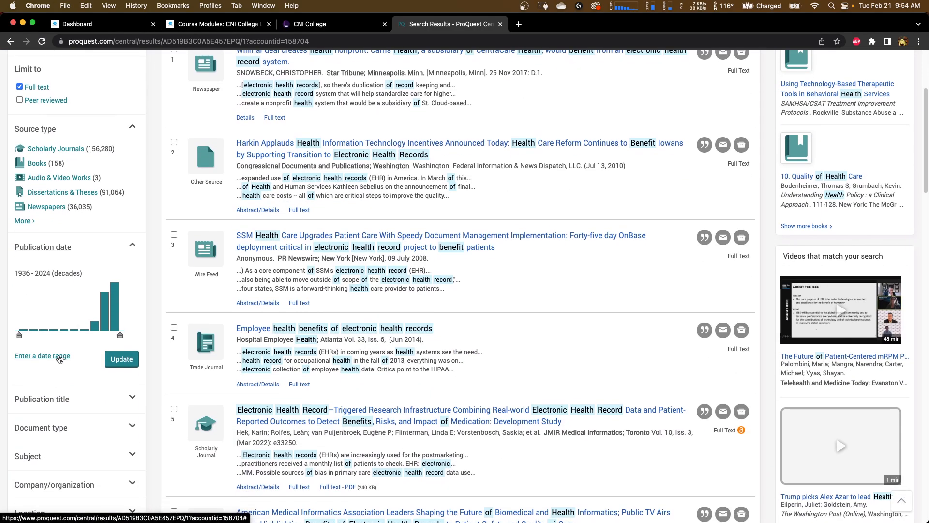
{"action": "left_click", "coordinate": [58, 356]}
{"action": "left_click", "coordinate": [55, 388]}
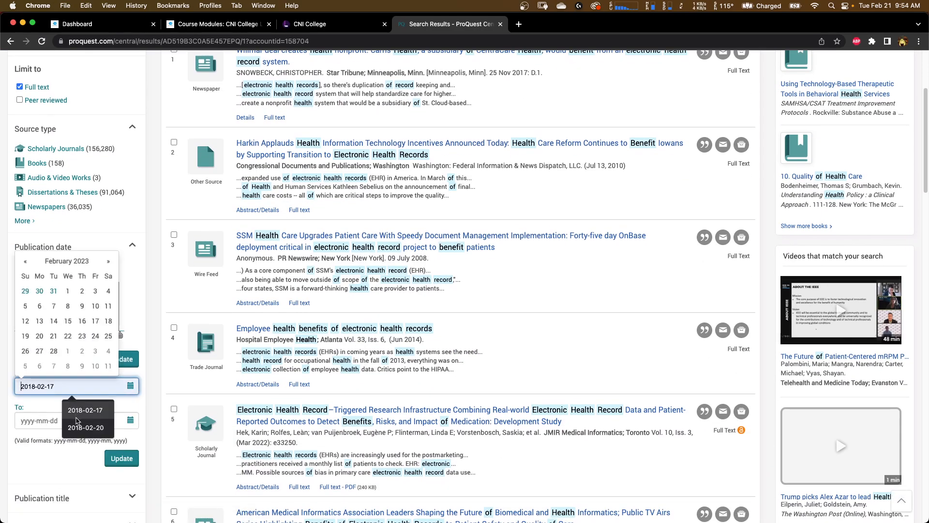
{"action": "type", "text": "2019"}
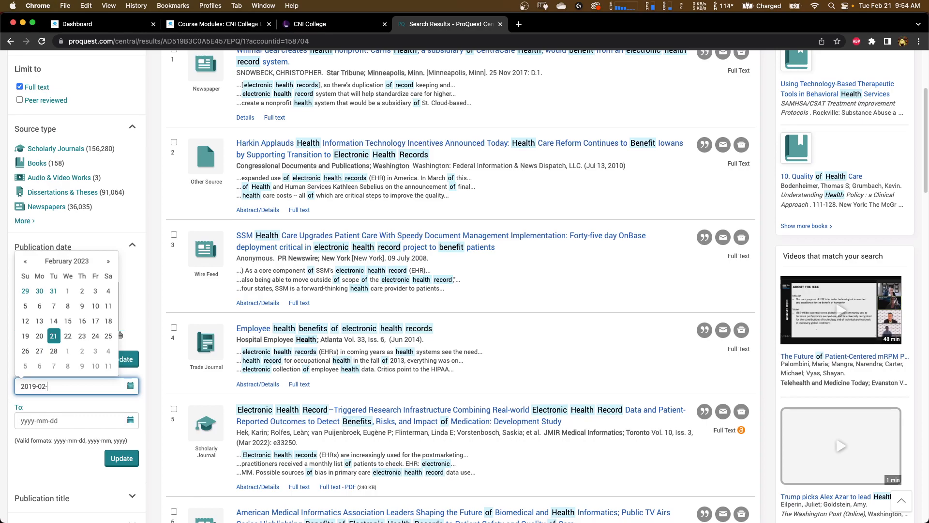
{"action": "type", "text": "1"}
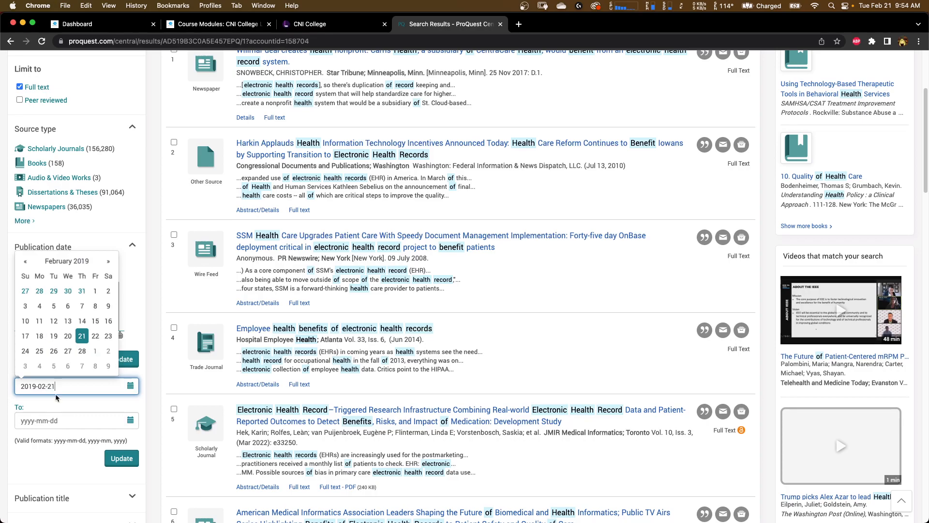
{"action": "left_click", "coordinate": [82, 335]}
{"action": "left_click", "coordinate": [107, 420]}
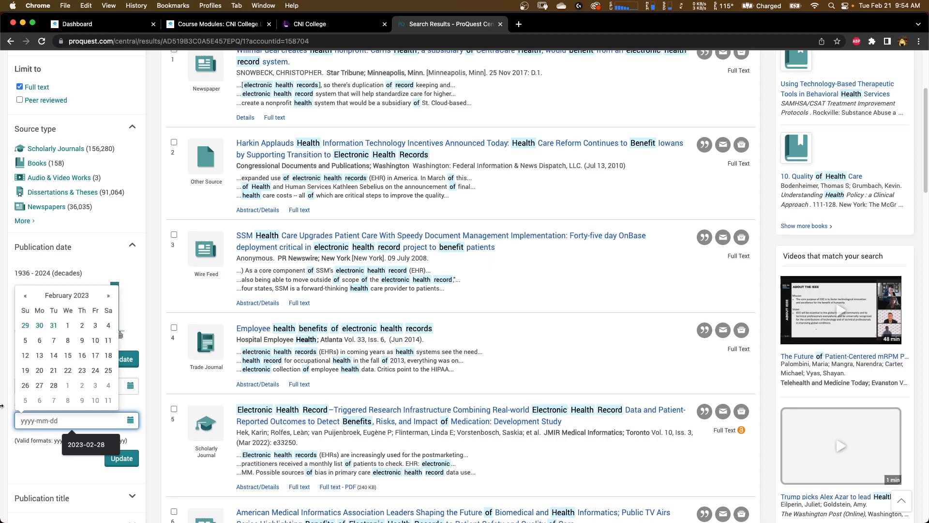
{"action": "left_click", "coordinate": [53, 385]}
{"action": "left_click", "coordinate": [121, 458]}
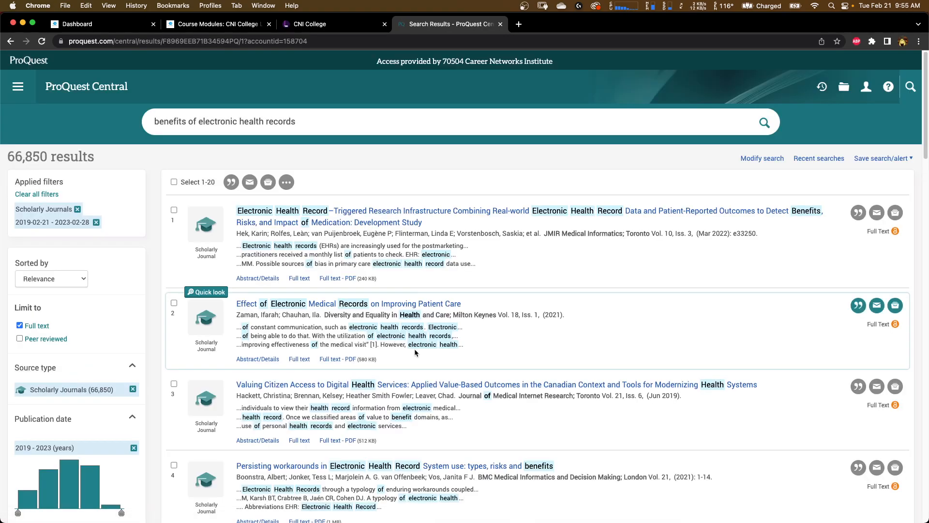
- Open the article "Effect of Electronic Medical Records on Improving Patient Care" from the results
{"action": "scroll", "coordinate": [414, 348], "scroll_direction": "down", "scroll_amount": 3}
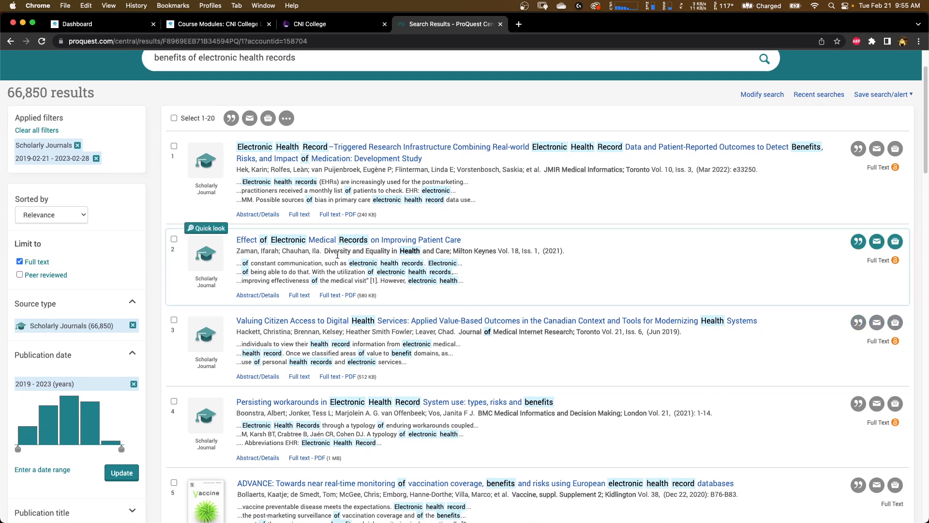
{"action": "scroll", "coordinate": [337, 255], "scroll_direction": "up", "scroll_amount": 5}
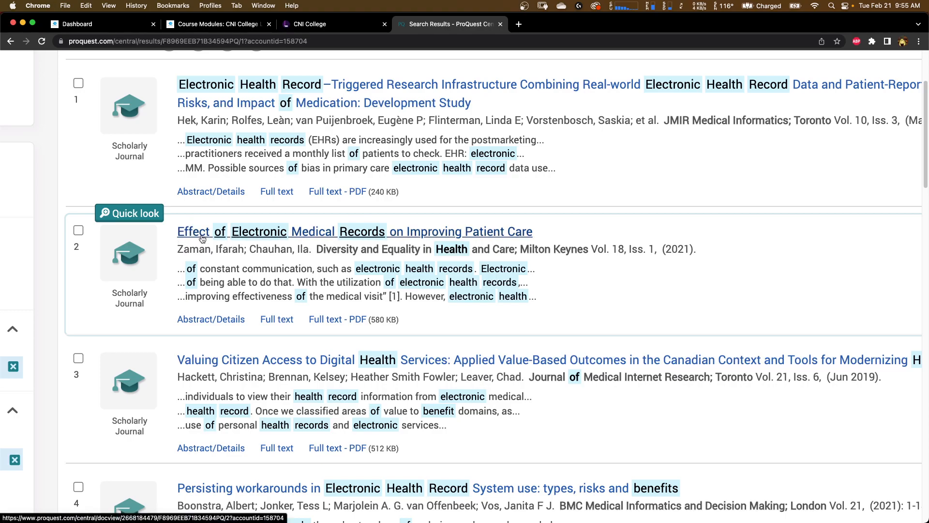
{"action": "left_click", "coordinate": [334, 240]}
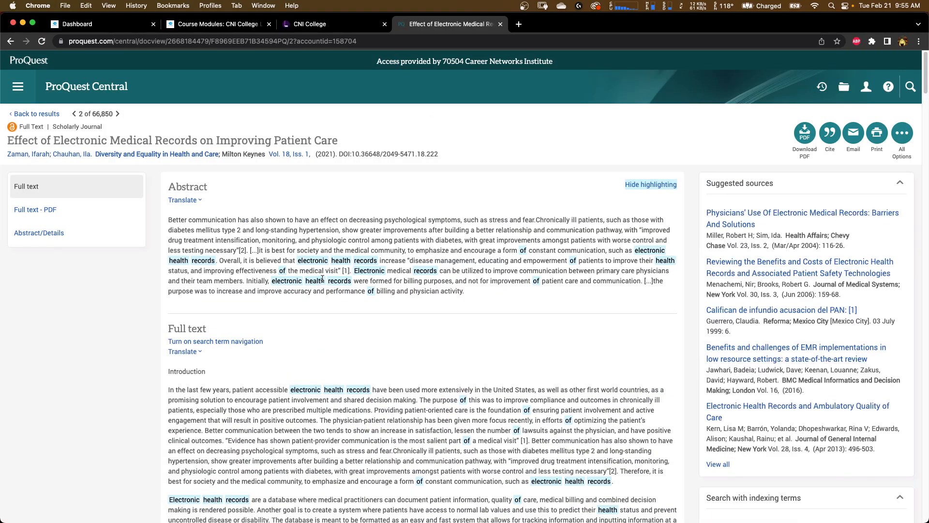
- Read through the article's abstract and full text
{"action": "scroll", "coordinate": [350, 319], "scroll_direction": "down", "scroll_amount": 2}
{"action": "scroll", "coordinate": [350, 320], "scroll_direction": "down", "scroll_amount": 20}
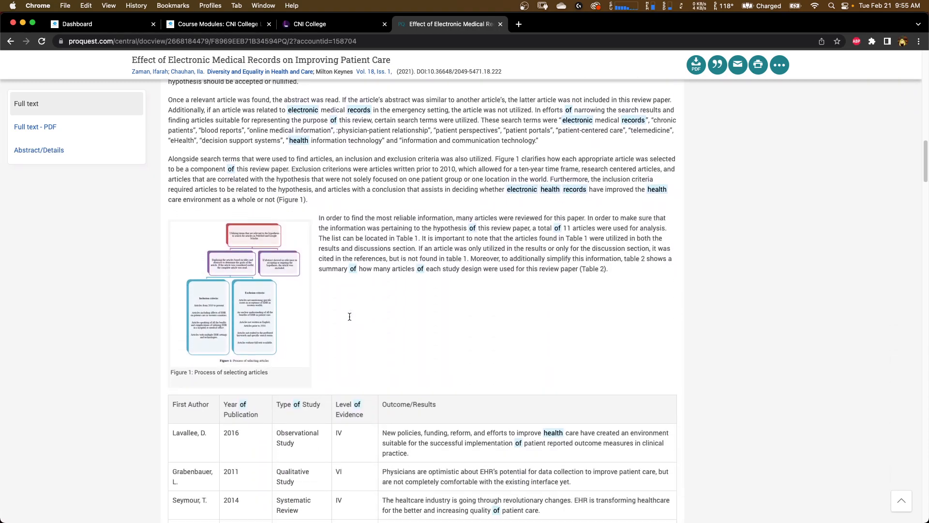
{"action": "scroll", "coordinate": [350, 317], "scroll_direction": "down", "scroll_amount": 6}
{"action": "scroll", "coordinate": [349, 316], "scroll_direction": "up", "scroll_amount": 15}
{"action": "scroll", "coordinate": [349, 316], "scroll_direction": "up", "scroll_amount": 15}
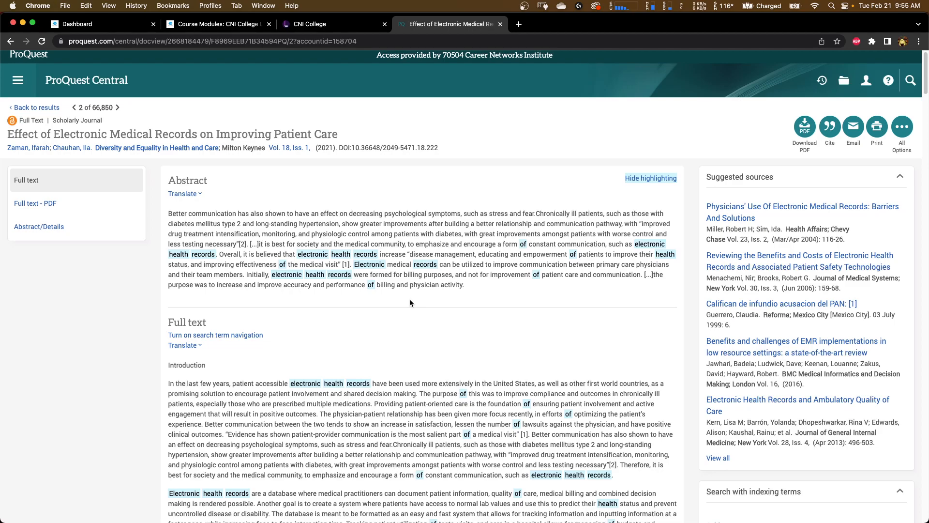
{"action": "scroll", "coordinate": [409, 298], "scroll_direction": "down", "scroll_amount": 3}
{"action": "scroll", "coordinate": [409, 298], "scroll_direction": "up", "scroll_amount": 3}
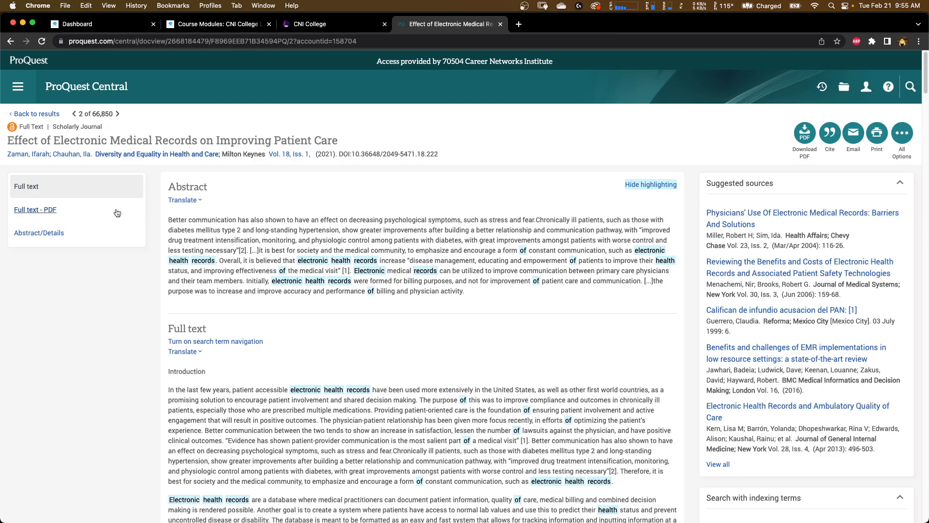
{"action": "left_click", "coordinate": [43, 183]}
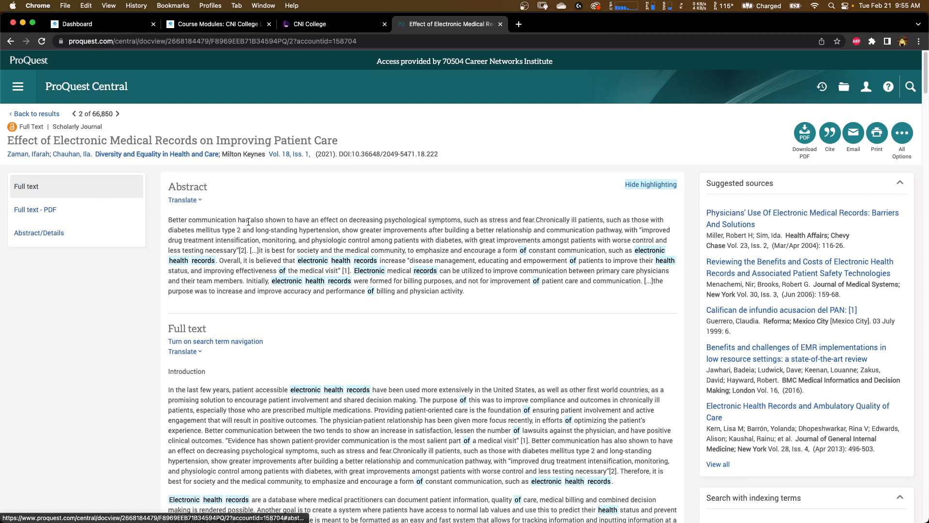
{"action": "scroll", "coordinate": [248, 221], "scroll_direction": "up", "scroll_amount": 6}
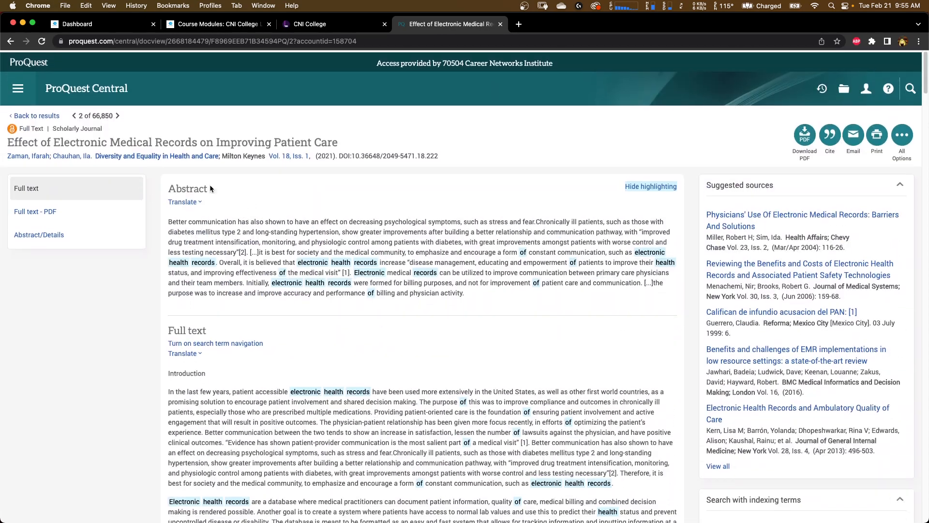
- Open the article's PDF full text and scroll through its pages
{"action": "left_click", "coordinate": [47, 213]}
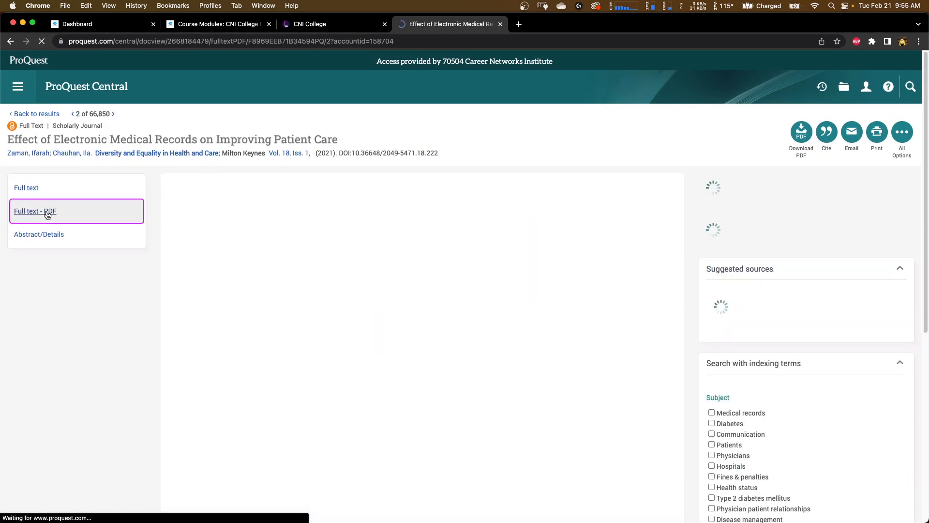
{"action": "scroll", "coordinate": [381, 321], "scroll_direction": "down", "scroll_amount": 10}
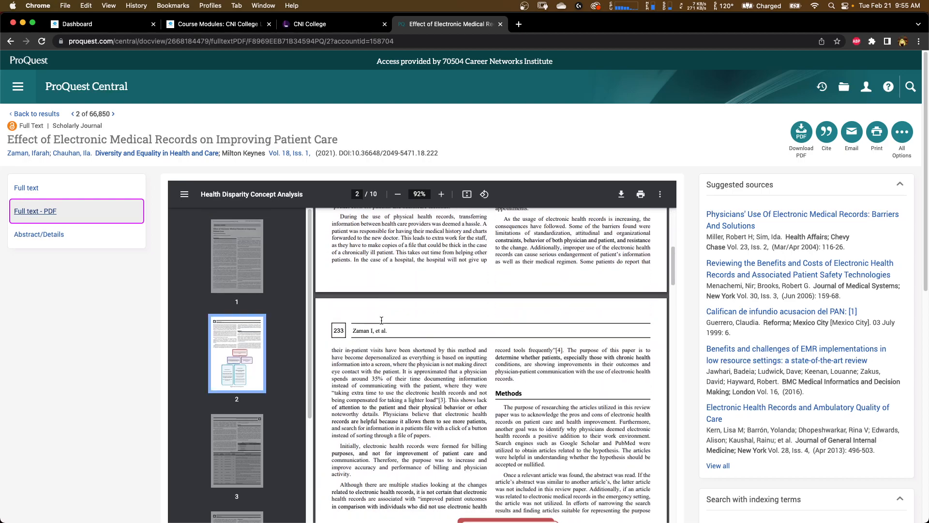
{"action": "scroll", "coordinate": [382, 321], "scroll_direction": "down", "scroll_amount": 10}
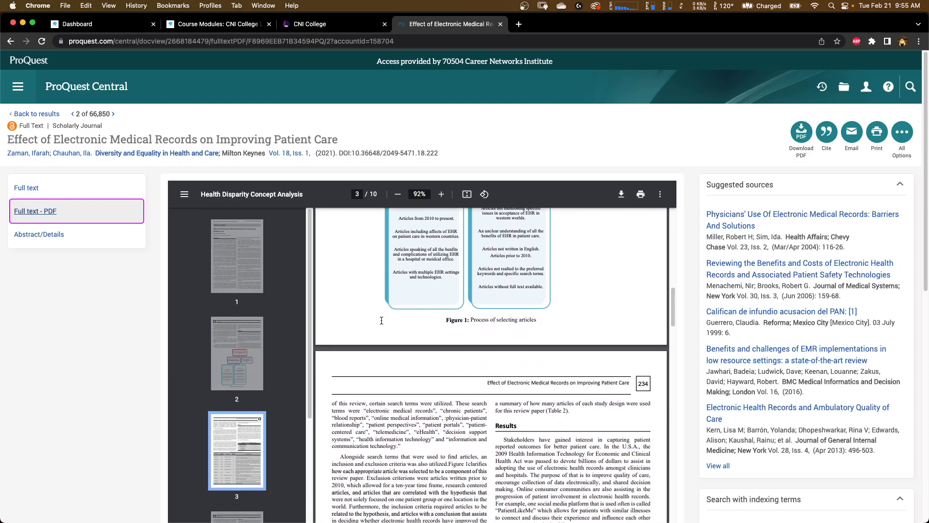
{"action": "scroll", "coordinate": [381, 321], "scroll_direction": "down", "scroll_amount": 6}
- Switch to the article's HTML full text and read through its introduction, methods and results sections
{"action": "left_click", "coordinate": [24, 187]}
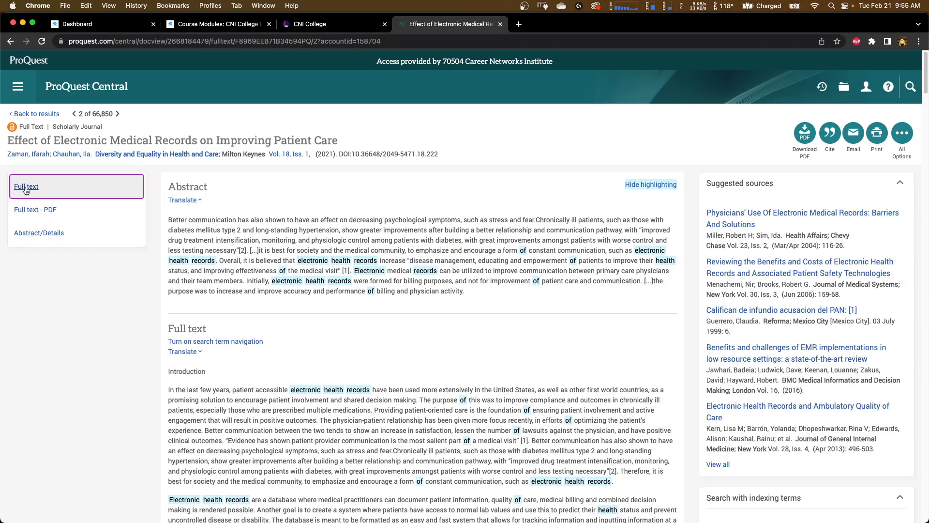
{"action": "scroll", "coordinate": [288, 375], "scroll_direction": "down", "scroll_amount": 5}
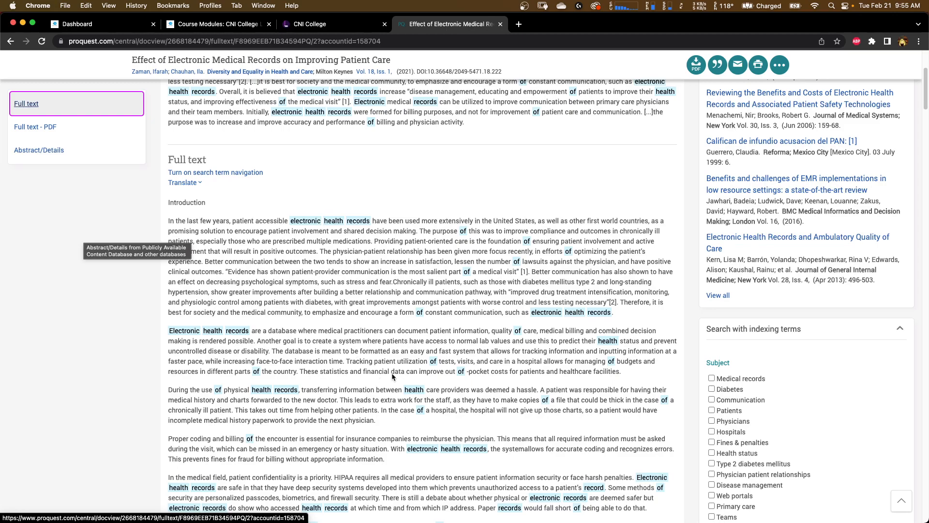
{"action": "scroll", "coordinate": [321, 416], "scroll_direction": "down", "scroll_amount": 1}
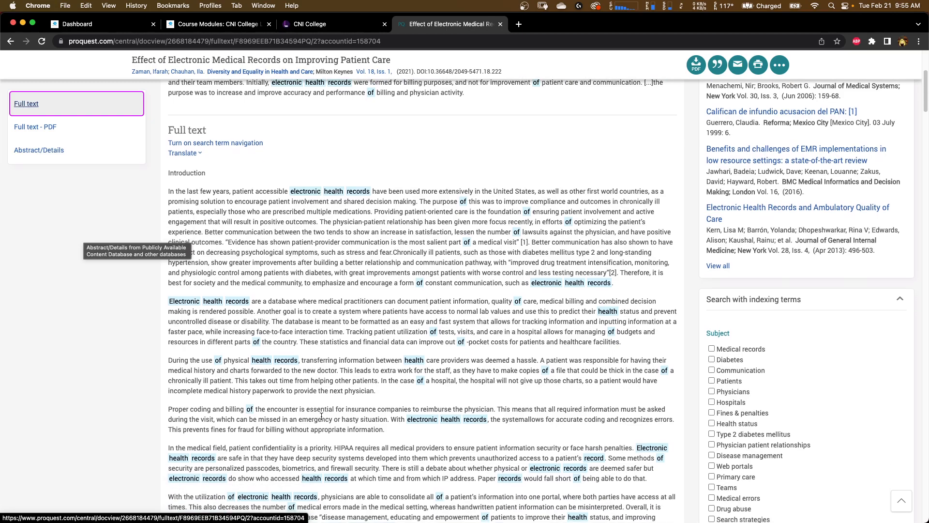
{"action": "scroll", "coordinate": [321, 416], "scroll_direction": "down", "scroll_amount": 2}
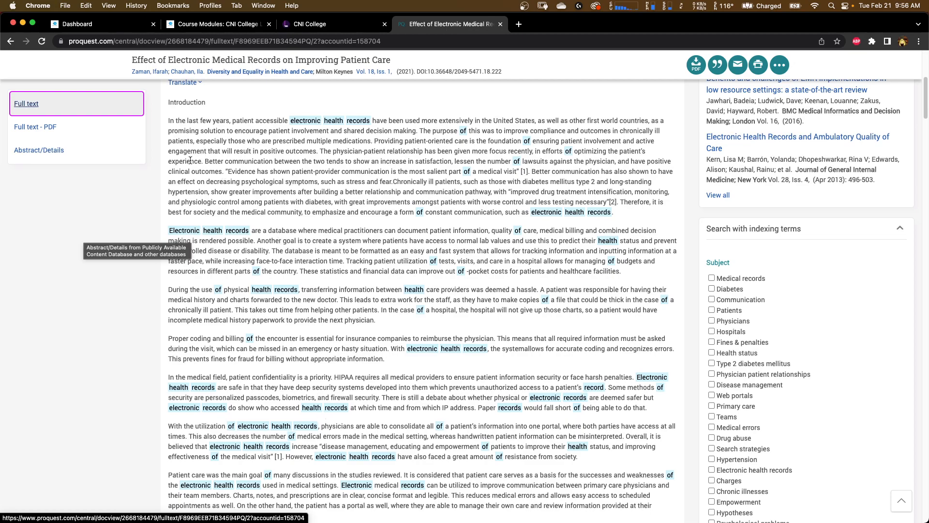
{"action": "scroll", "coordinate": [329, 324], "scroll_direction": "down", "scroll_amount": 5}
{"action": "scroll", "coordinate": [329, 324], "scroll_direction": "down", "scroll_amount": 5}
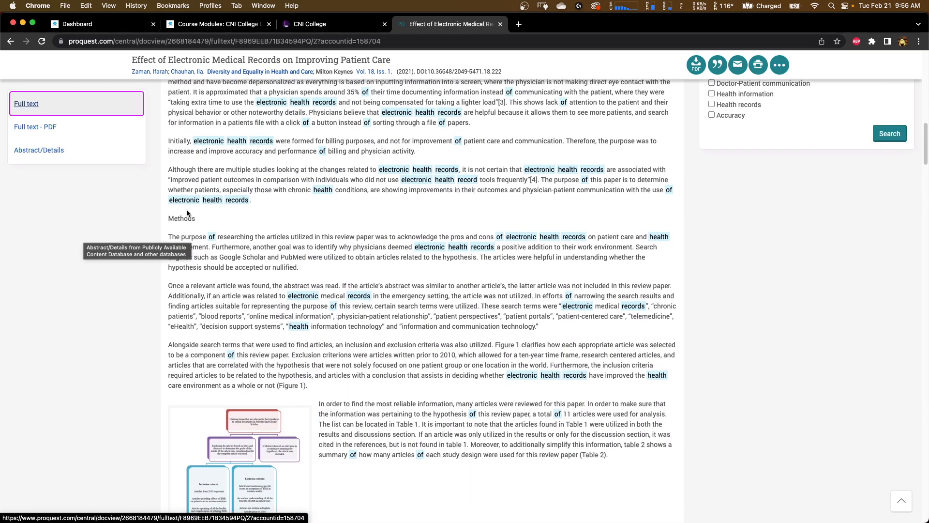
{"action": "left_click", "coordinate": [255, 283]}
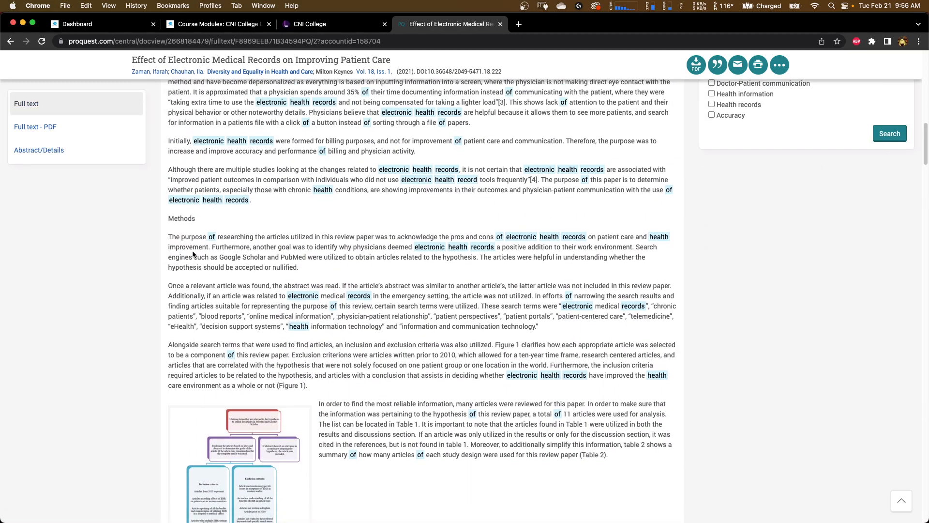
{"action": "scroll", "coordinate": [192, 254], "scroll_direction": "up", "scroll_amount": 5}
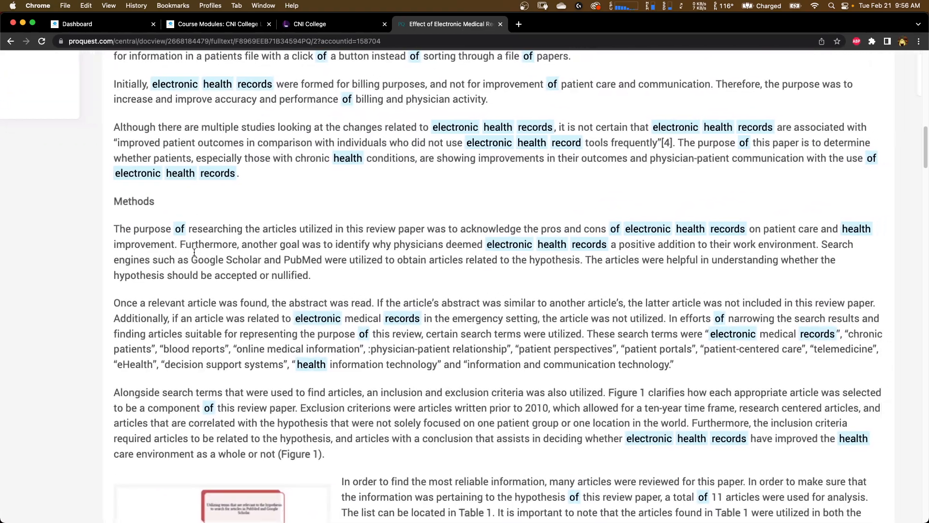
{"action": "scroll", "coordinate": [194, 252], "scroll_direction": "down", "scroll_amount": 15}
{"action": "scroll", "coordinate": [194, 252], "scroll_direction": "down", "scroll_amount": 17}
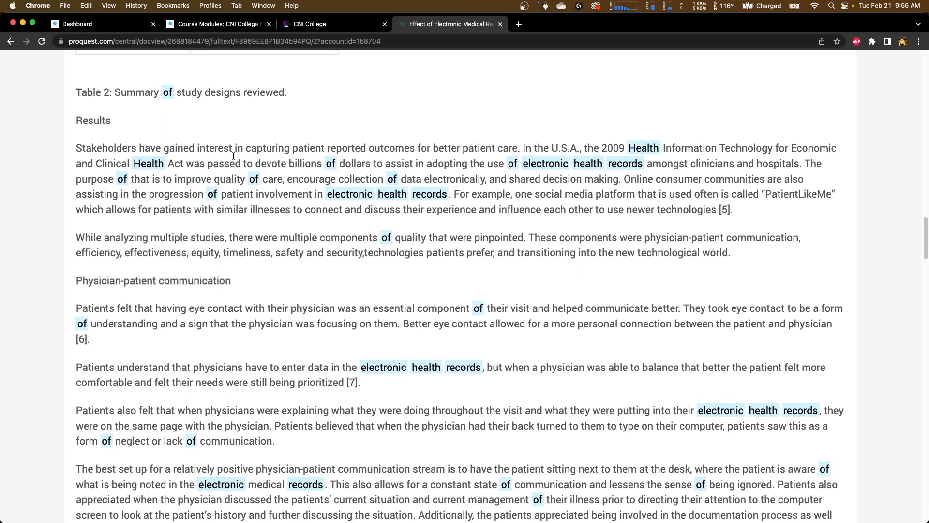
{"action": "scroll", "coordinate": [336, 252], "scroll_direction": "down", "scroll_amount": 8}
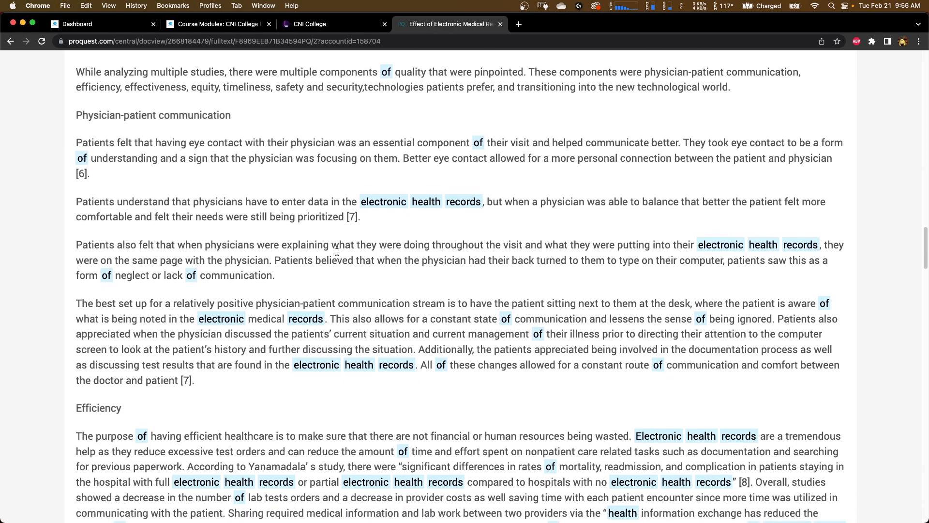
{"action": "scroll", "coordinate": [337, 251], "scroll_direction": "down", "scroll_amount": 2}
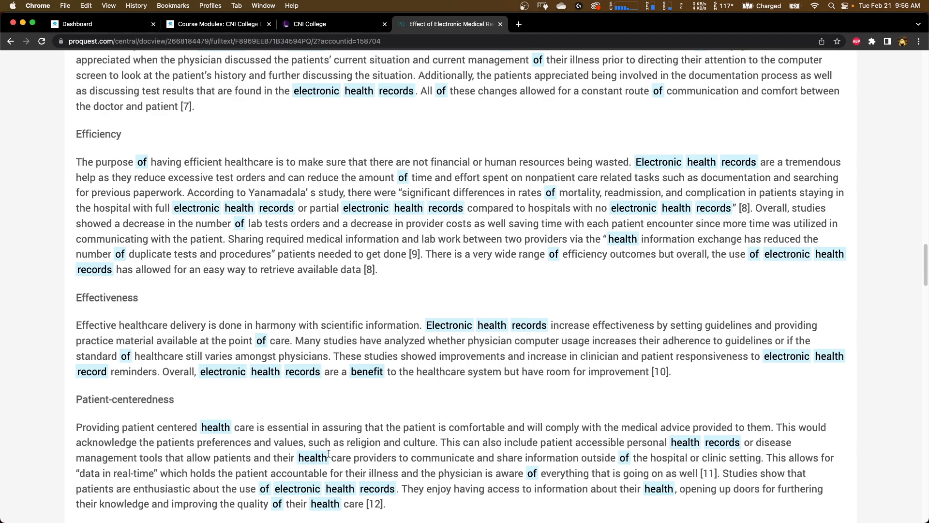
{"action": "scroll", "coordinate": [326, 461], "scroll_direction": "down", "scroll_amount": 1}
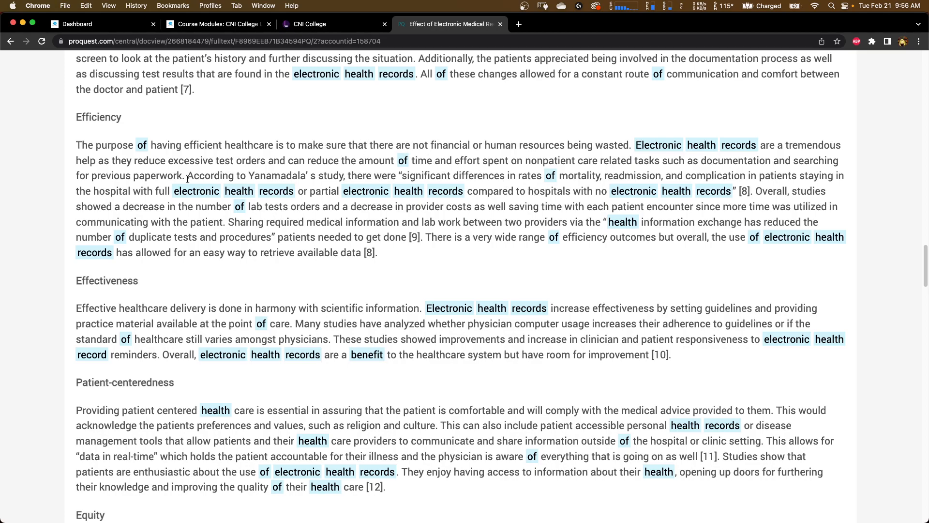
- Scroll back up through the article's full text to the top of the page
{"action": "scroll", "coordinate": [450, 254], "scroll_direction": "down", "scroll_amount": 5}
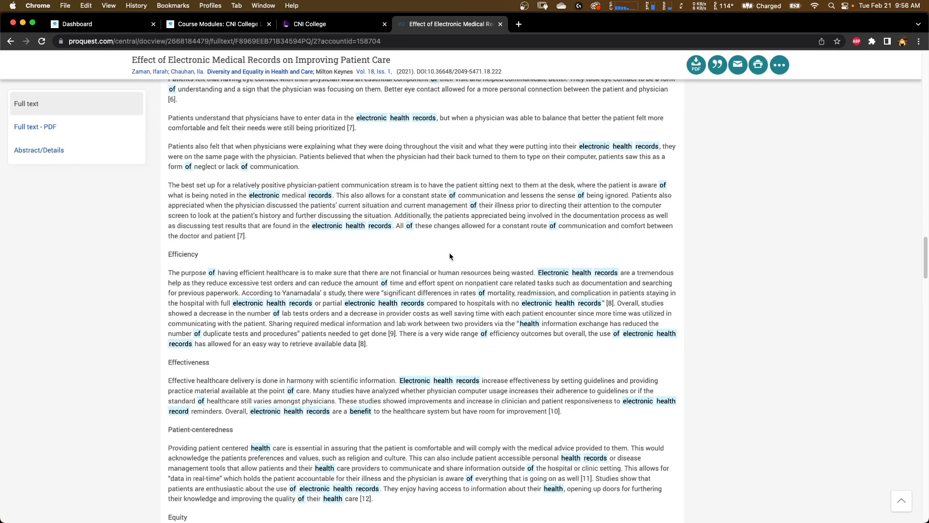
{"action": "scroll", "coordinate": [450, 254], "scroll_direction": "up", "scroll_amount": 7}
{"action": "scroll", "coordinate": [449, 252], "scroll_direction": "down", "scroll_amount": 6}
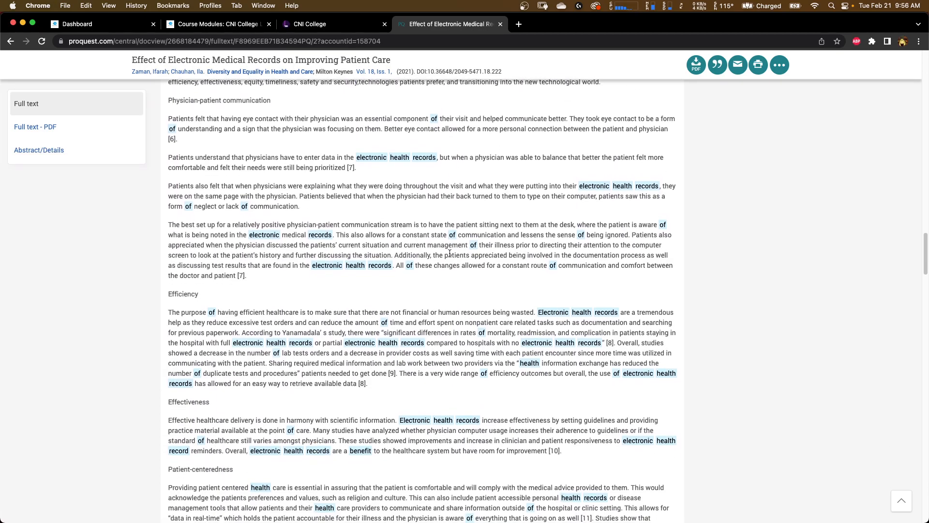
{"action": "scroll", "coordinate": [464, 406], "scroll_direction": "up", "scroll_amount": 20}
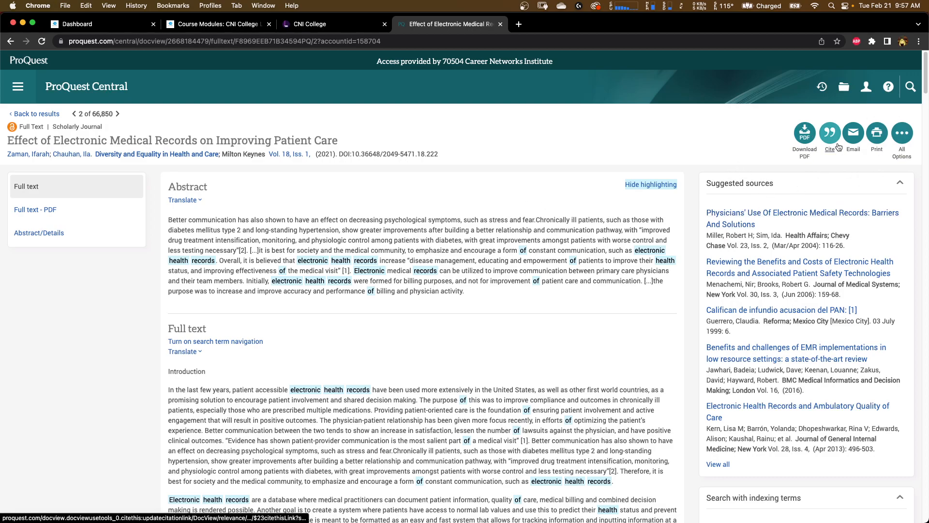
{"action": "scroll", "coordinate": [838, 146], "scroll_direction": "up", "scroll_amount": 5}
{"action": "scroll", "coordinate": [844, 141], "scroll_direction": "right", "scroll_amount": 2}
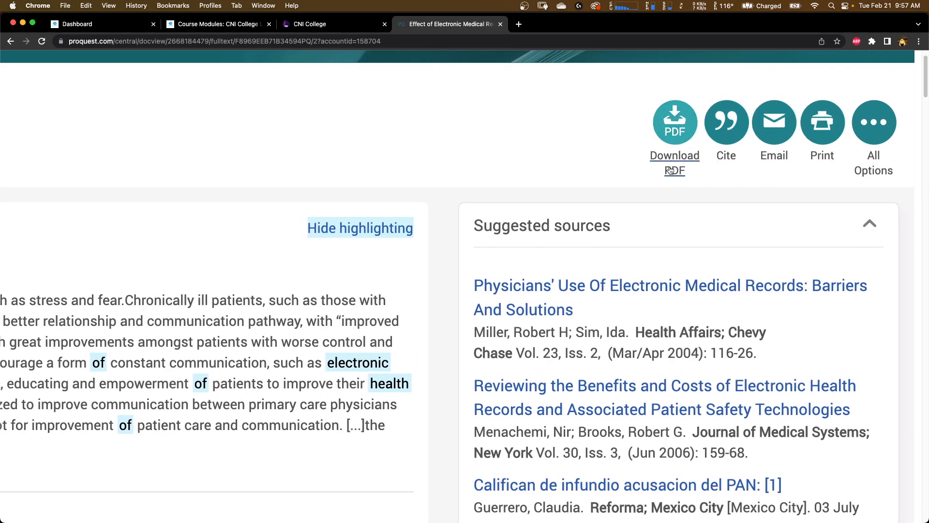
{"action": "left_click", "coordinate": [726, 134]}
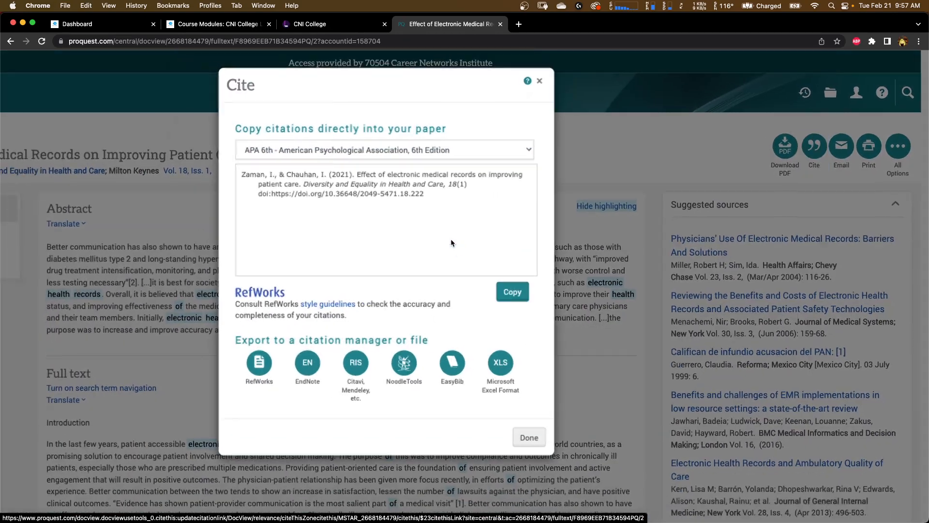
{"action": "left_click", "coordinate": [539, 82]}
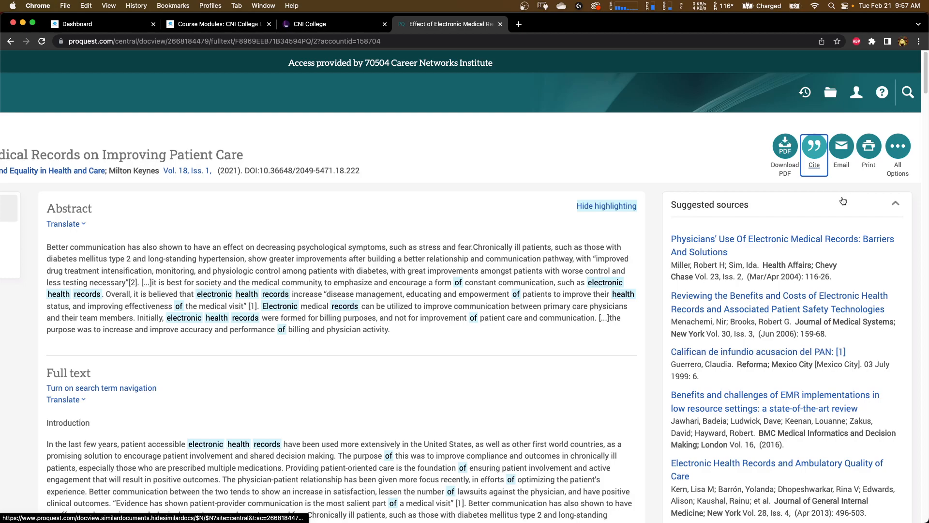
{"action": "scroll", "coordinate": [815, 161], "scroll_direction": "up", "scroll_amount": 3}
{"action": "scroll", "coordinate": [814, 160], "scroll_direction": "down", "scroll_amount": 3}
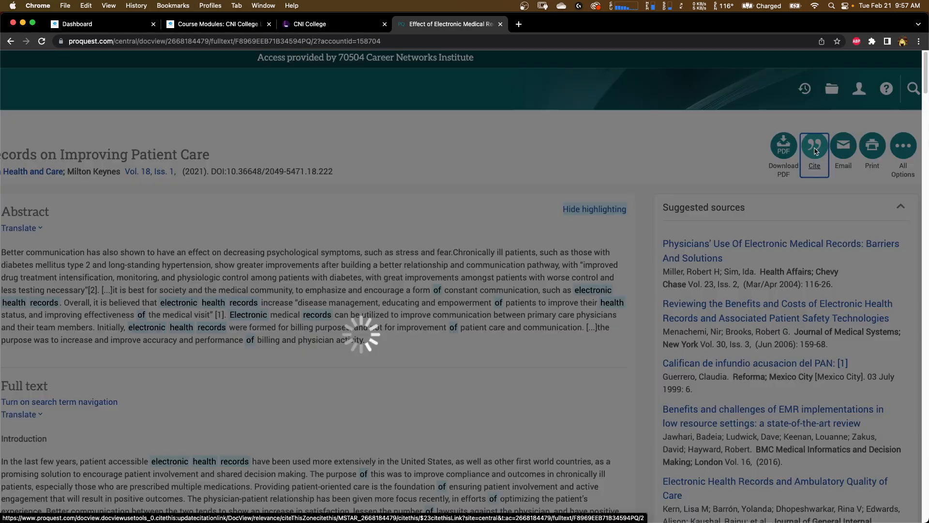
- Open the article's citation, switch the style to APA 7th - American Psychological Association, 7th Edition, and copy it
{"action": "left_click", "coordinate": [816, 153]}
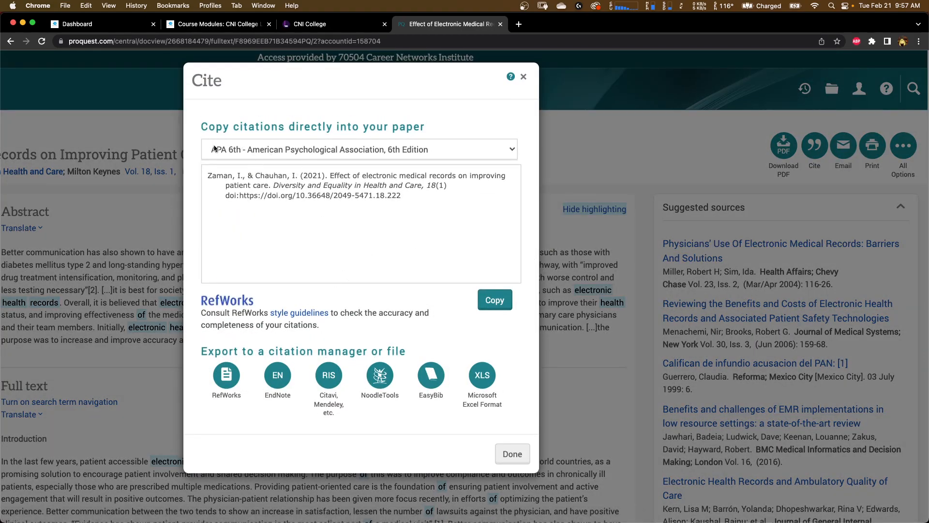
{"action": "left_click", "coordinate": [233, 151]}
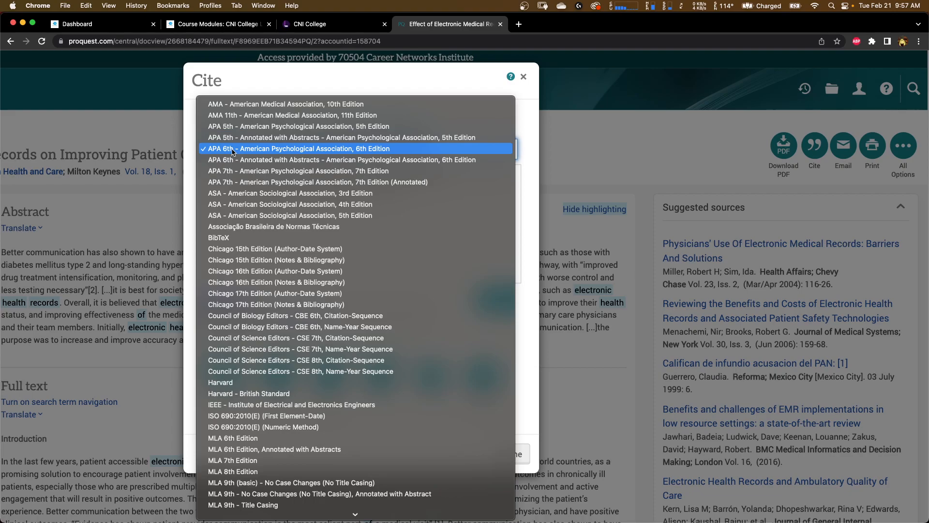
{"action": "left_click", "coordinate": [240, 174]}
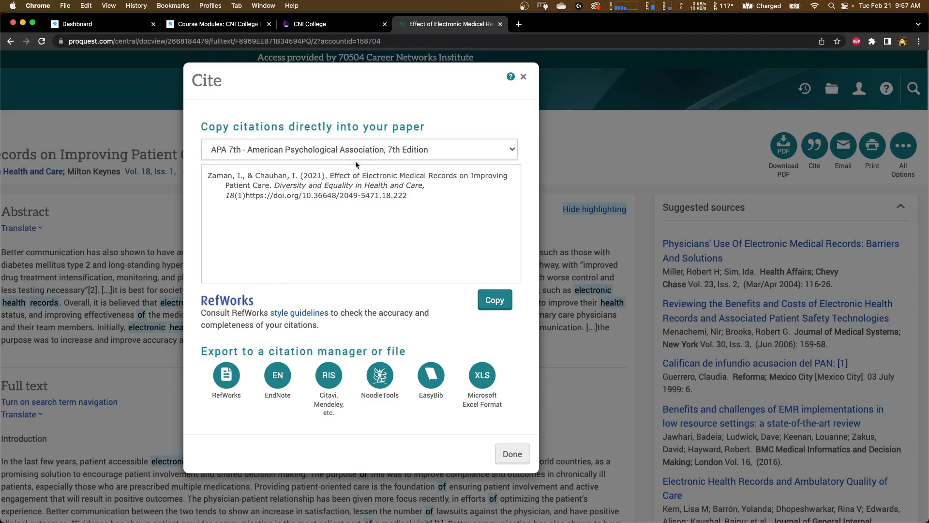
{"action": "left_click", "coordinate": [355, 157]}
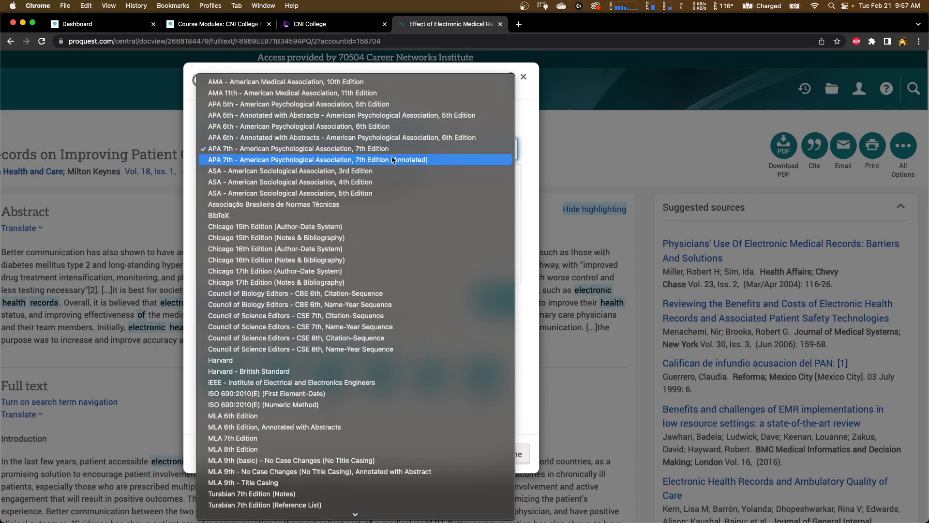
{"action": "left_click", "coordinate": [411, 152]}
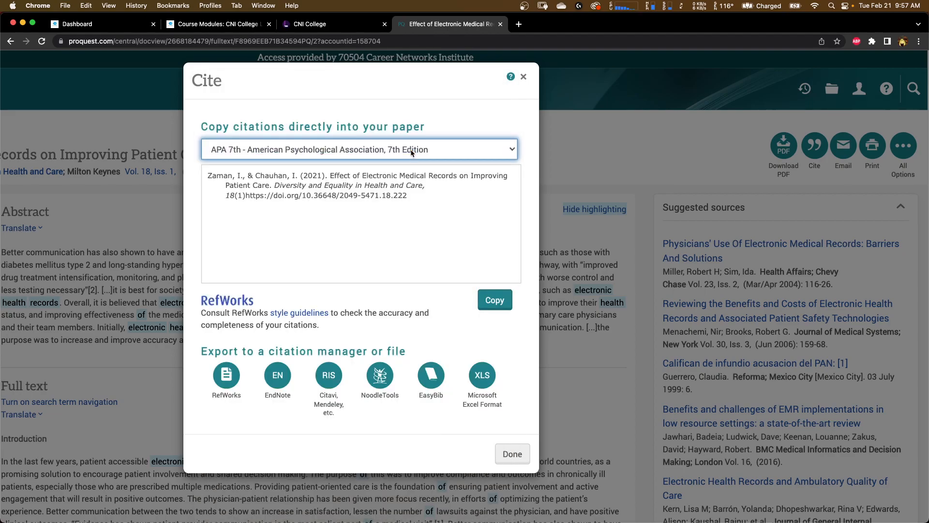
{"action": "left_click", "coordinate": [493, 300]}
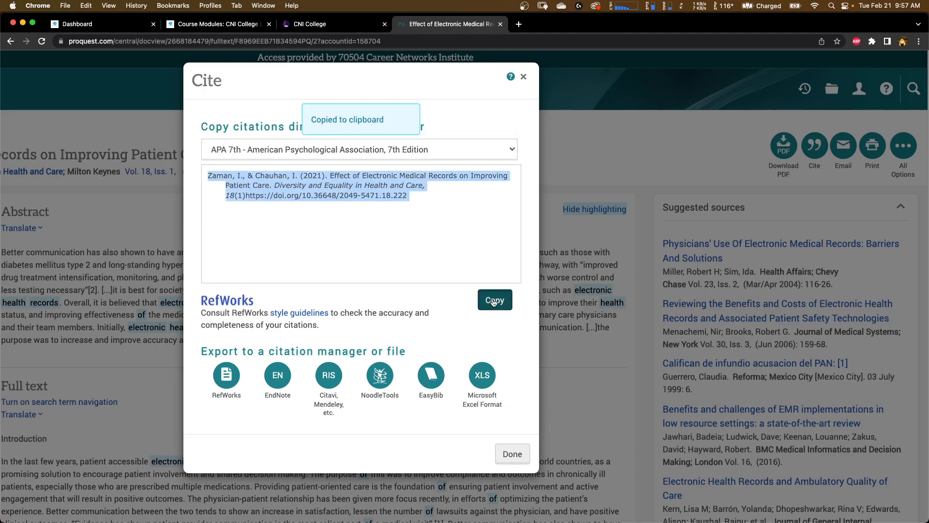
- Switch to the Pages topic submission and replace the existing References entries with the copied citation
{"action": "key", "text": "ctrl+Up"}
{"action": "left_click", "coordinate": [329, 220]}
{"action": "scroll", "coordinate": [330, 220], "scroll_direction": "down", "scroll_amount": 1}
{"action": "scroll", "coordinate": [330, 220], "scroll_direction": "down", "scroll_amount": 10}
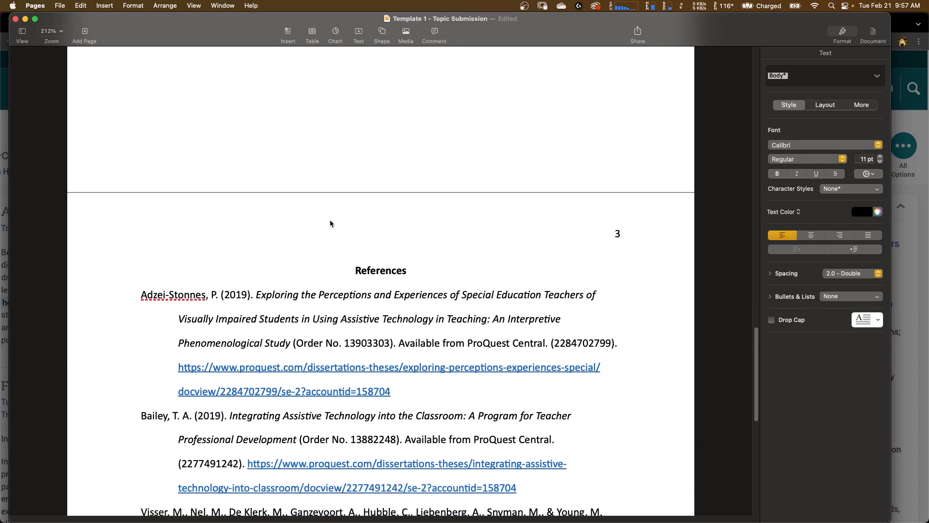
{"action": "scroll", "coordinate": [330, 221], "scroll_direction": "down", "scroll_amount": 4}
{"action": "scroll", "coordinate": [484, 349], "scroll_direction": "up", "scroll_amount": 2}
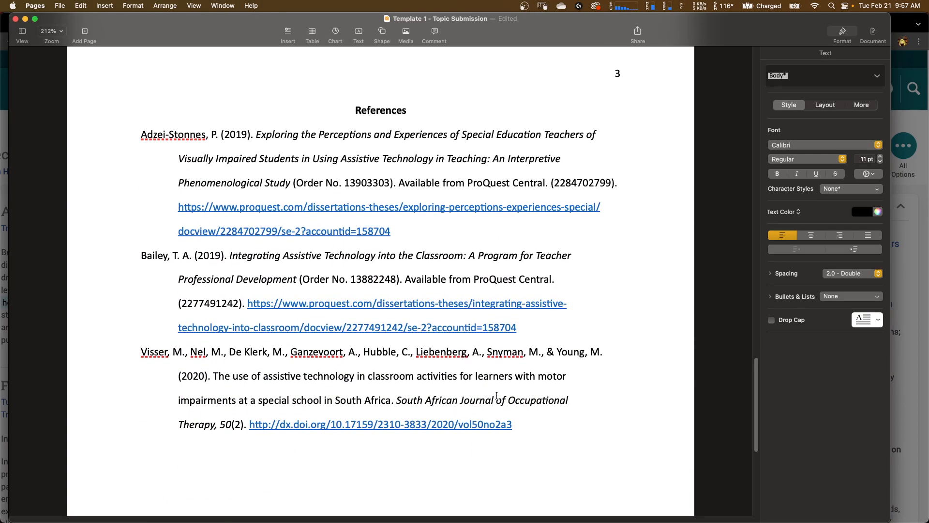
{"action": "left_click_drag", "start_coordinate": [522, 430], "coordinate": [217, 152]}
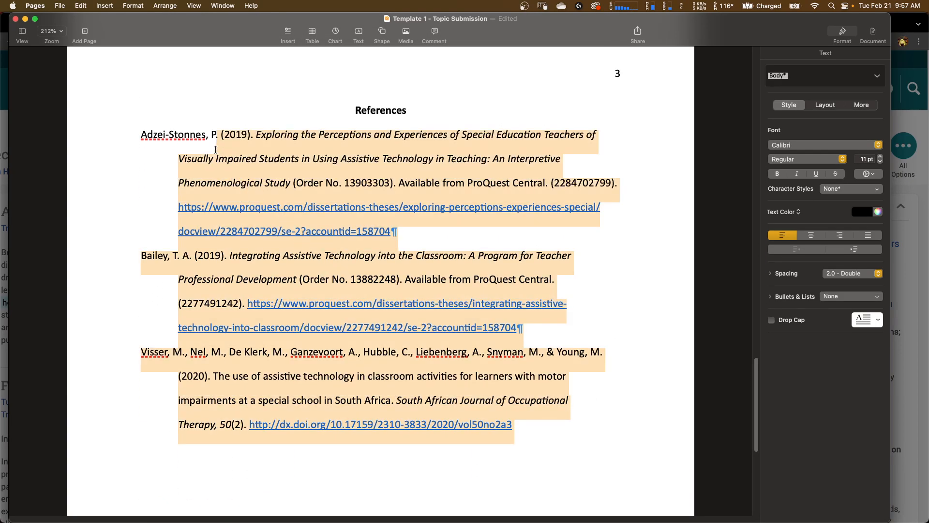
{"action": "key", "text": "BackSpace"}
{"action": "key", "text": "BackSpace"}
{"action": "key", "text": "BackSpace"}
{"action": "key", "text": "BackSpace"}
{"action": "key", "text": "BackSpace"}
{"action": "key", "text": "BackSpace"}
{"action": "key", "text": "BackSpace"}
{"action": "key", "text": "BackSpace"}
{"action": "key", "text": "BackSpace"}
{"action": "key", "text": "BackSpace"}
{"action": "key", "text": "BackSpace"}
{"action": "key", "text": "BackSpace"}
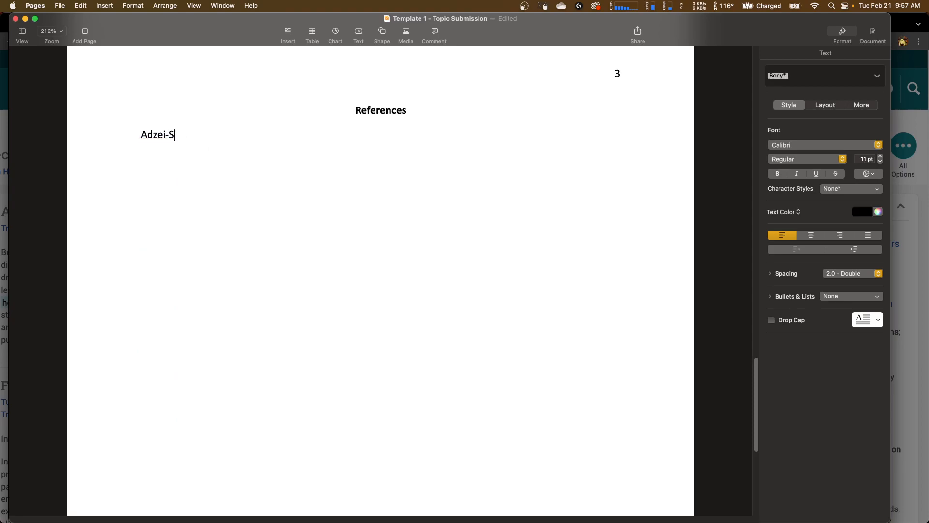
{"action": "key", "text": "BackSpace"}
{"action": "key", "text": "BackSpace"}
{"action": "key", "text": "BackSpace"}
{"action": "key", "text": "BackSpace"}
{"action": "key", "text": "BackSpace"}
{"action": "key", "text": "super+v"}
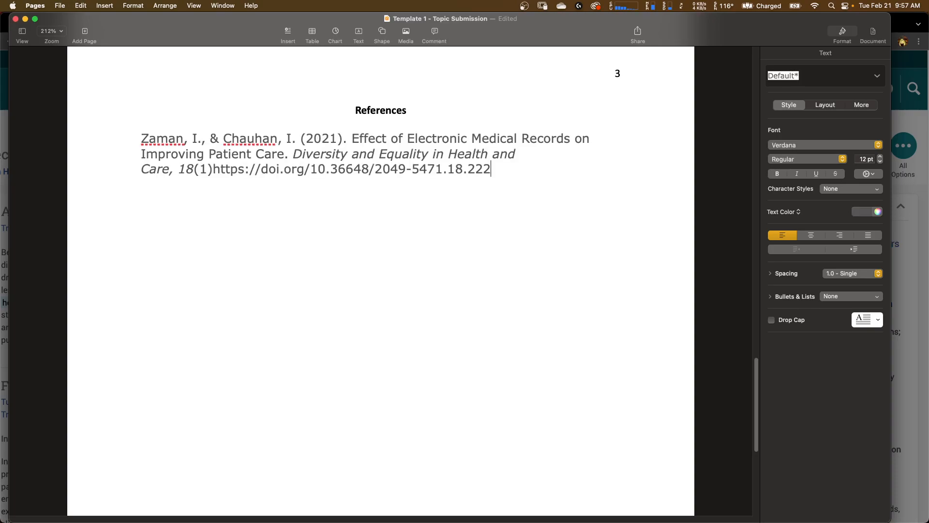
- Select the pasted citation and set its font to Calibri at 11 pt
{"action": "scroll", "coordinate": [471, 166], "scroll_direction": "up", "scroll_amount": 4}
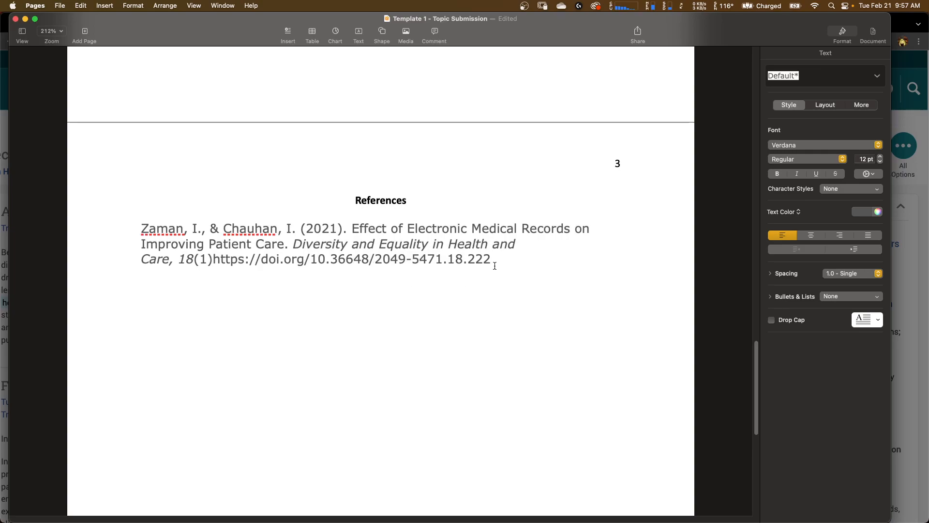
{"action": "left_click_drag", "start_coordinate": [494, 265], "coordinate": [143, 229]}
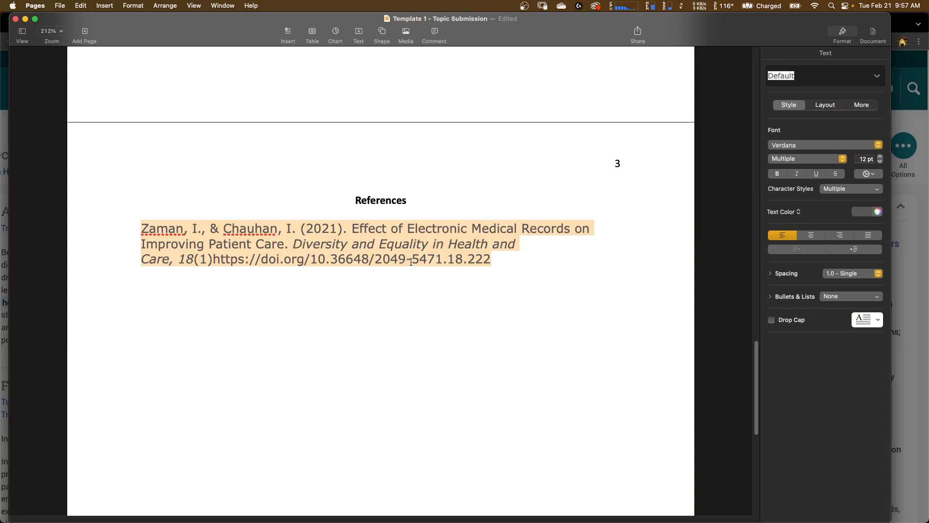
{"action": "left_click", "coordinate": [463, 259]}
{"action": "left_click", "coordinate": [502, 259]}
{"action": "left_click_drag", "start_coordinate": [503, 259], "coordinate": [120, 232]}
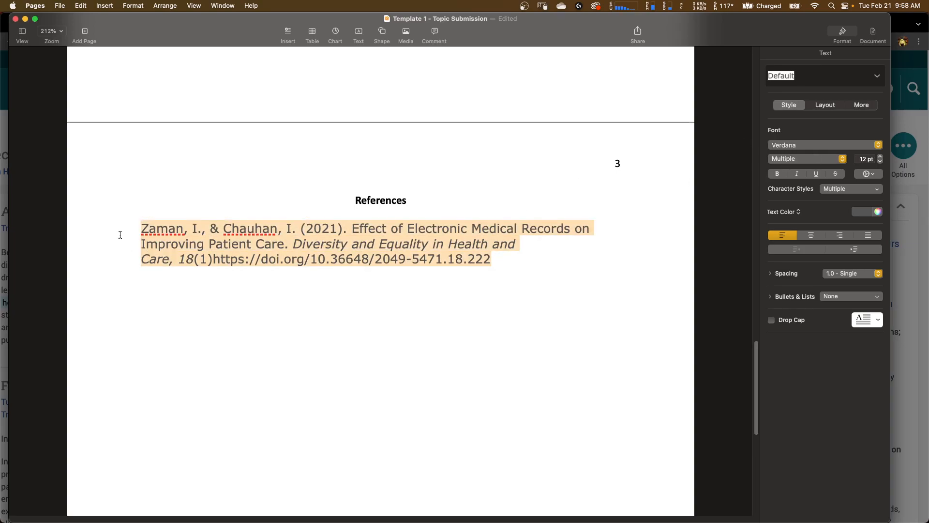
{"action": "left_click", "coordinate": [816, 144]}
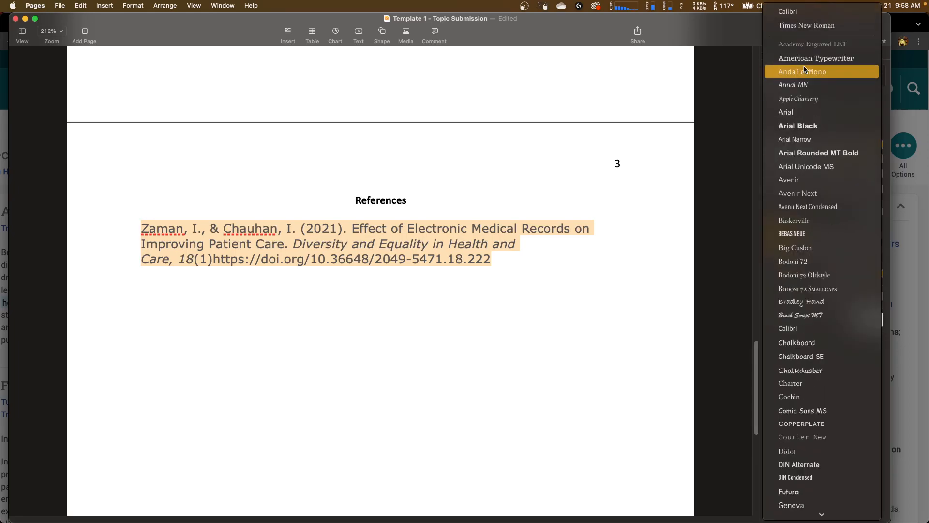
{"action": "left_click", "coordinate": [788, 11]}
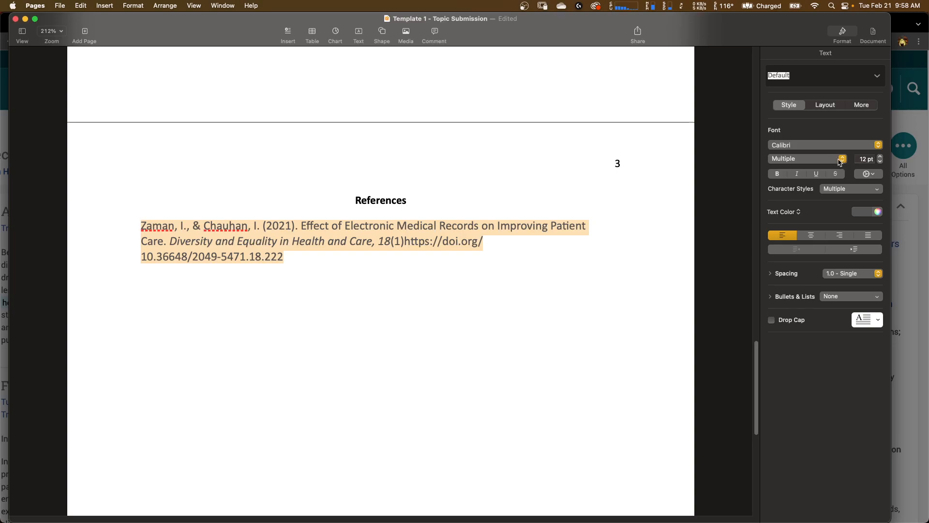
{"action": "left_click", "coordinate": [881, 162]}
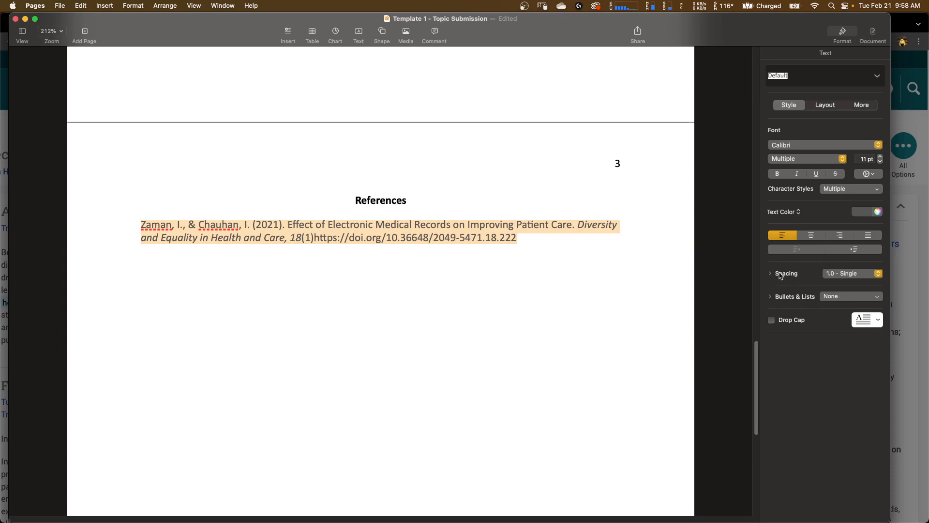
- Set the citation's line spacing to 2.0 - Double and its text colour to black
{"action": "left_click", "coordinate": [841, 275]}
{"action": "left_click", "coordinate": [843, 305]}
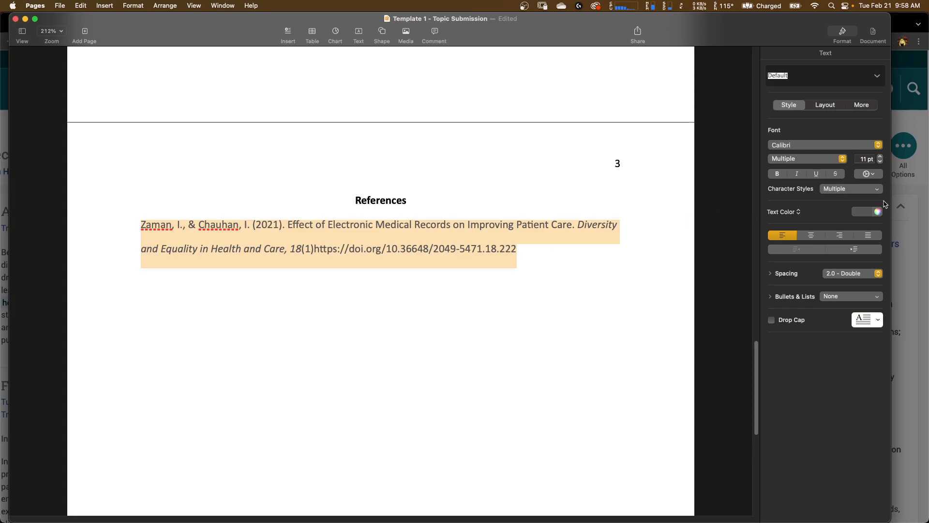
{"action": "left_click", "coordinate": [869, 215]}
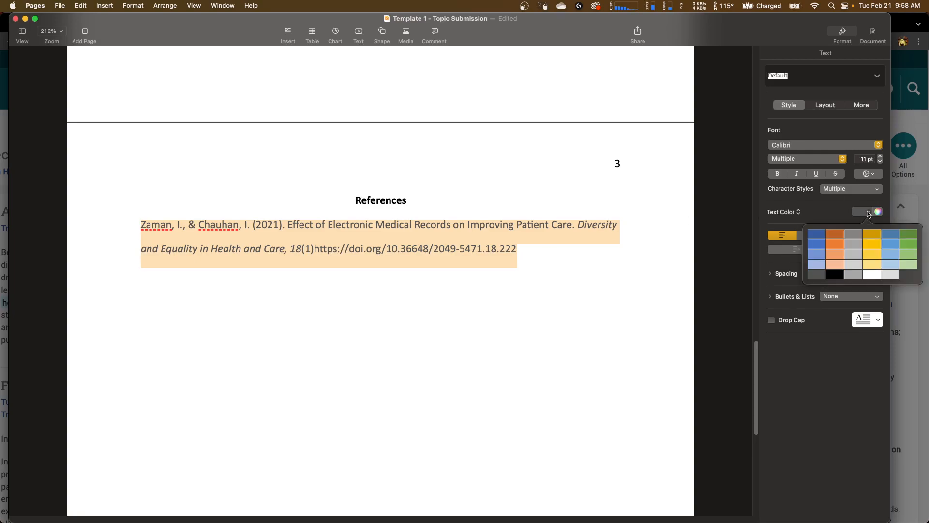
{"action": "left_click", "coordinate": [835, 275]}
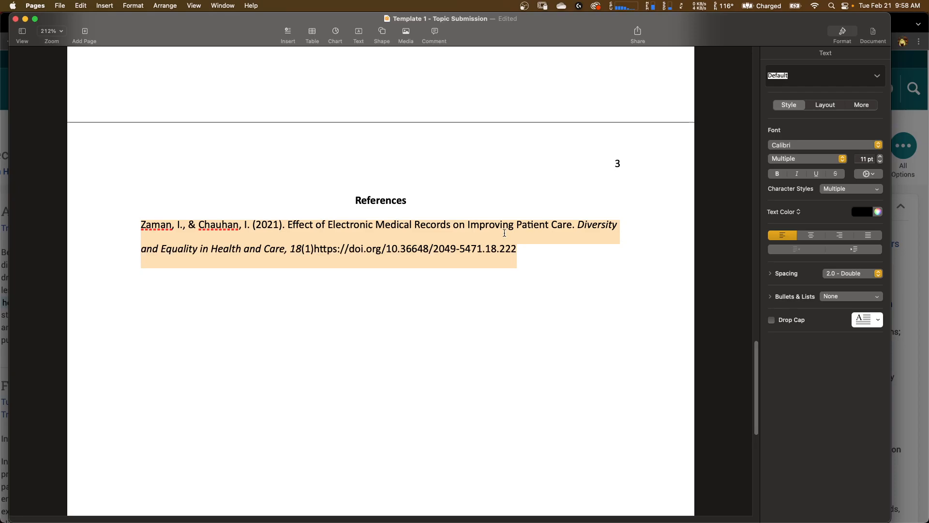
{"action": "left_click", "coordinate": [530, 227]}
- Return to the browser and examine the citation text in the Cite dialog
{"action": "key", "text": "ctrl+Up"}
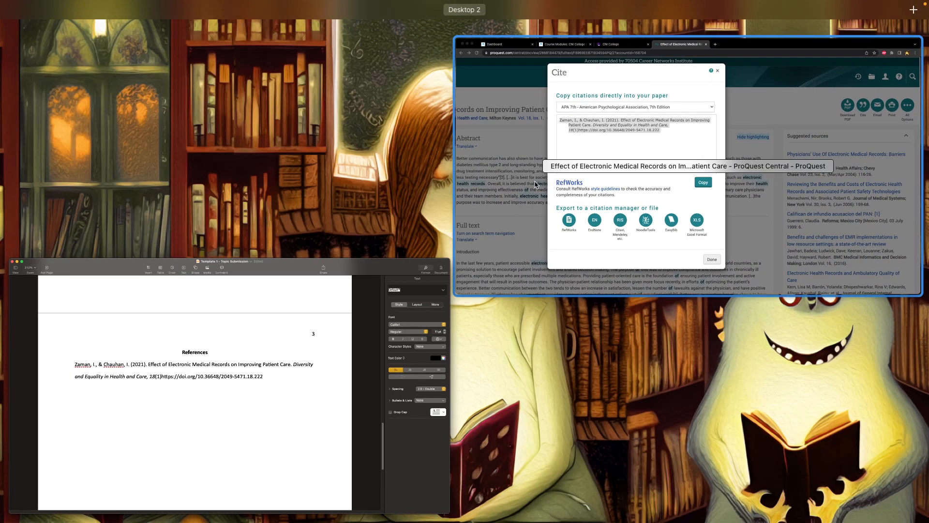
{"action": "left_click", "coordinate": [536, 184]}
{"action": "left_click", "coordinate": [417, 193]}
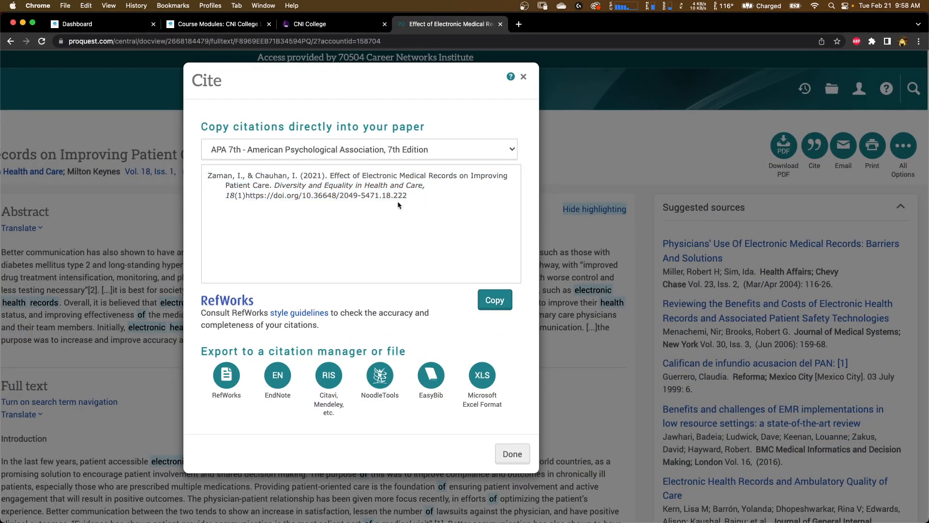
{"action": "scroll", "coordinate": [358, 185], "scroll_direction": "up", "scroll_amount": 2}
{"action": "scroll", "coordinate": [358, 185], "scroll_direction": "up", "scroll_amount": 3}
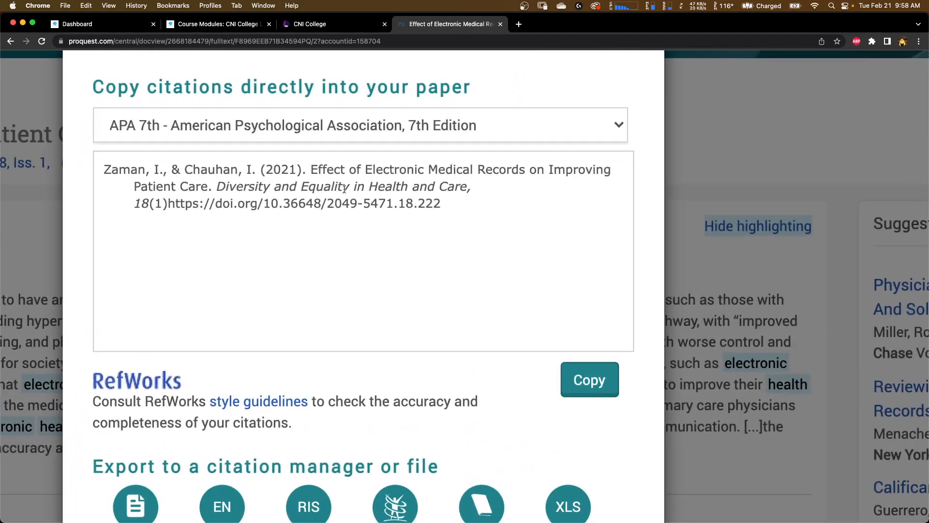
{"action": "left_click_drag", "start_coordinate": [217, 186], "coordinate": [153, 206]}
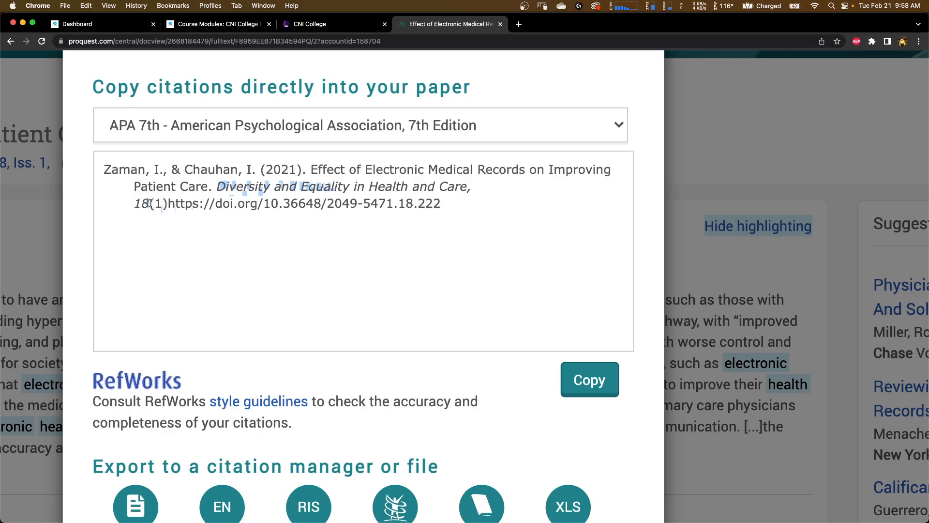
{"action": "left_click", "coordinate": [146, 204]}
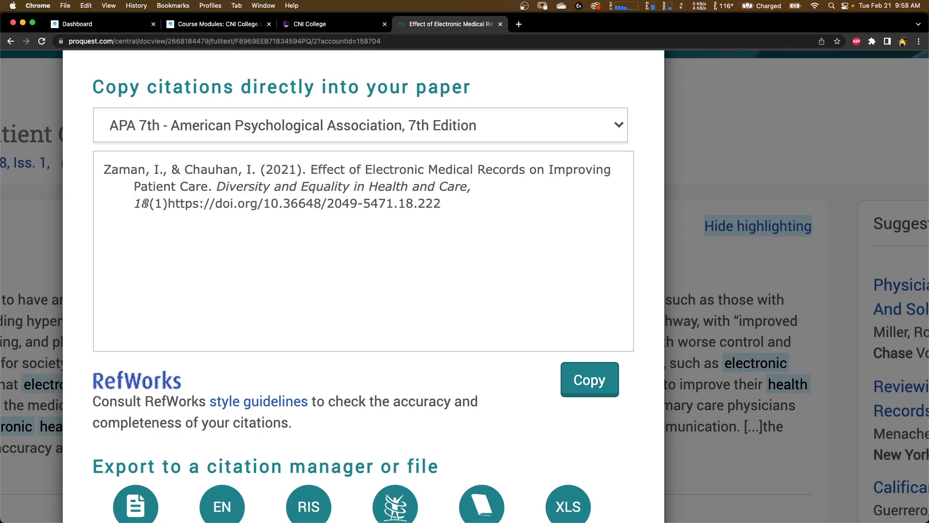
- Back in Pages, insert a period after "18(1)" before the DOI link in the citation
{"action": "key", "text": "ctrl+Up"}
{"action": "left_click", "coordinate": [232, 187]}
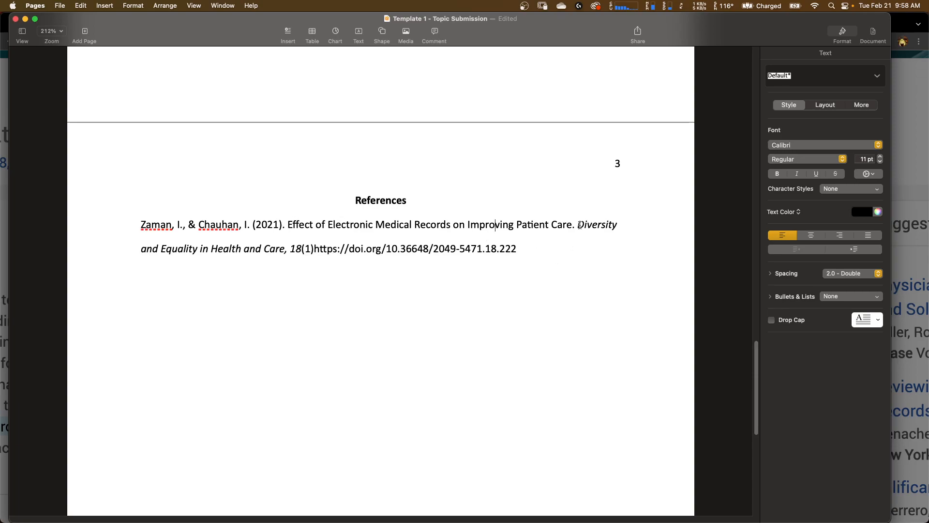
{"action": "scroll", "coordinate": [310, 256], "scroll_direction": "up", "scroll_amount": 5}
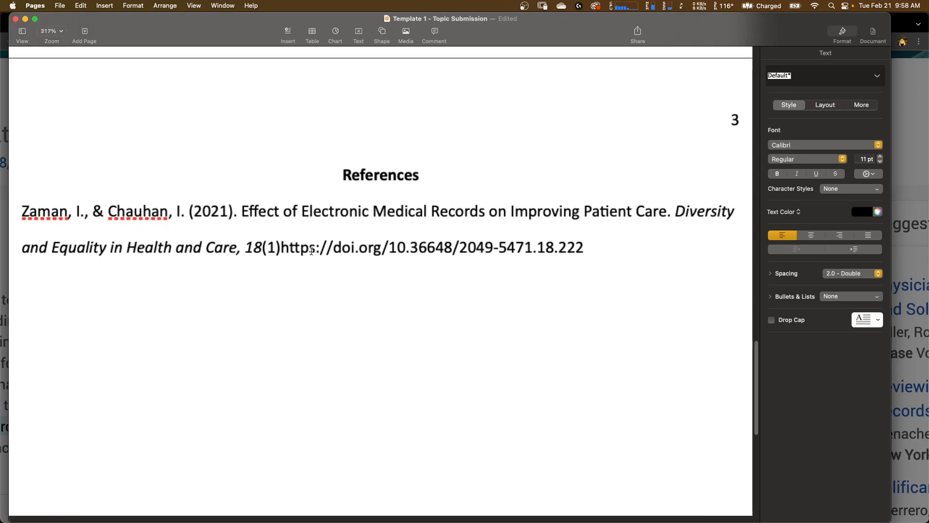
{"action": "left_click", "coordinate": [280, 249]}
{"action": "type", "text": "."}
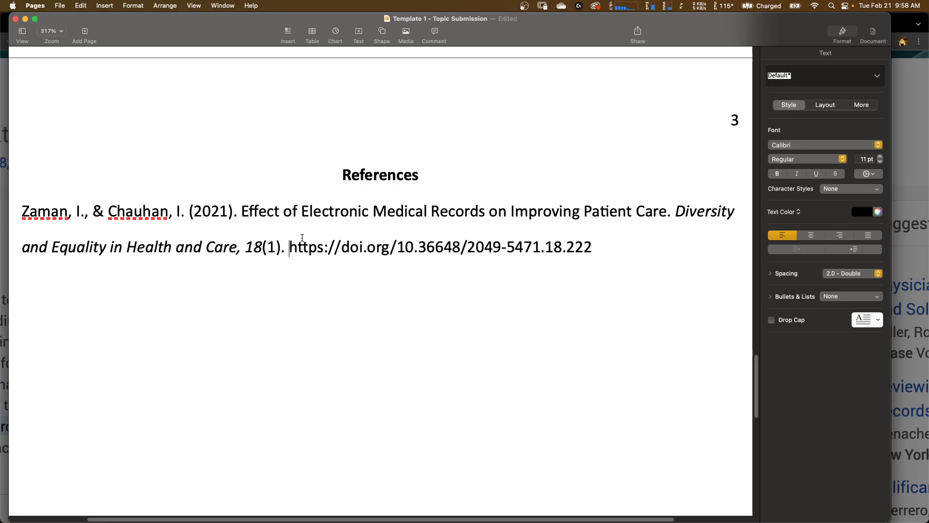
- Try adding a "doi:" and then a "Retrieved from" label before the DOI link in the citation, then delete it again
{"action": "scroll", "coordinate": [302, 237], "scroll_direction": "down", "scroll_amount": 5}
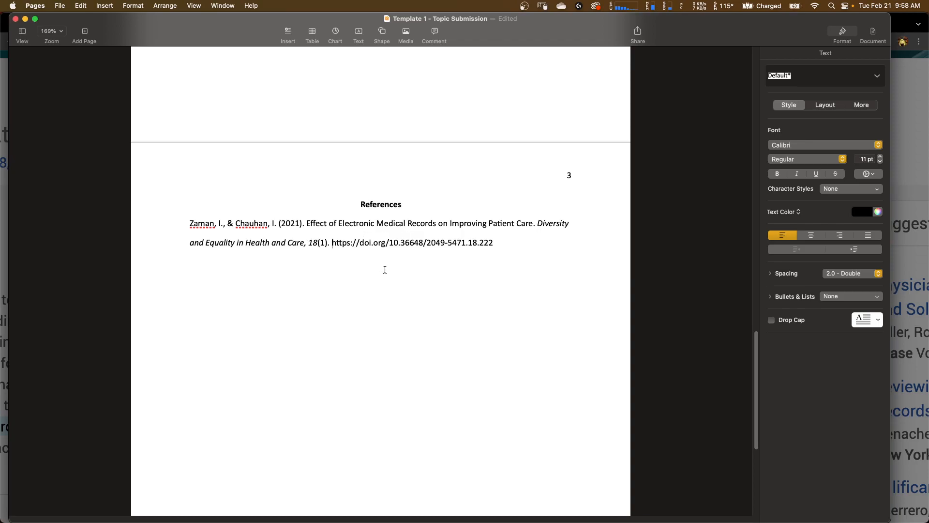
{"action": "type", "text": "doi"}
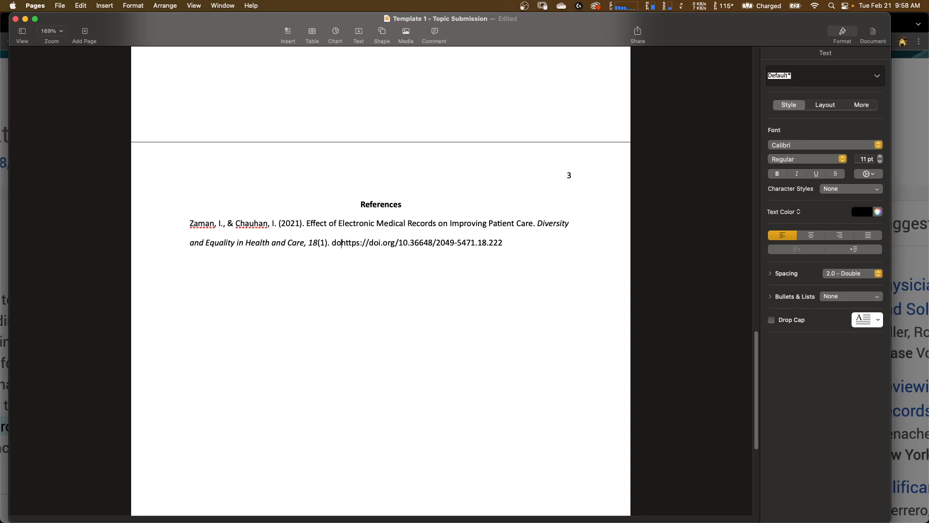
{"action": "type", "text": ":"}
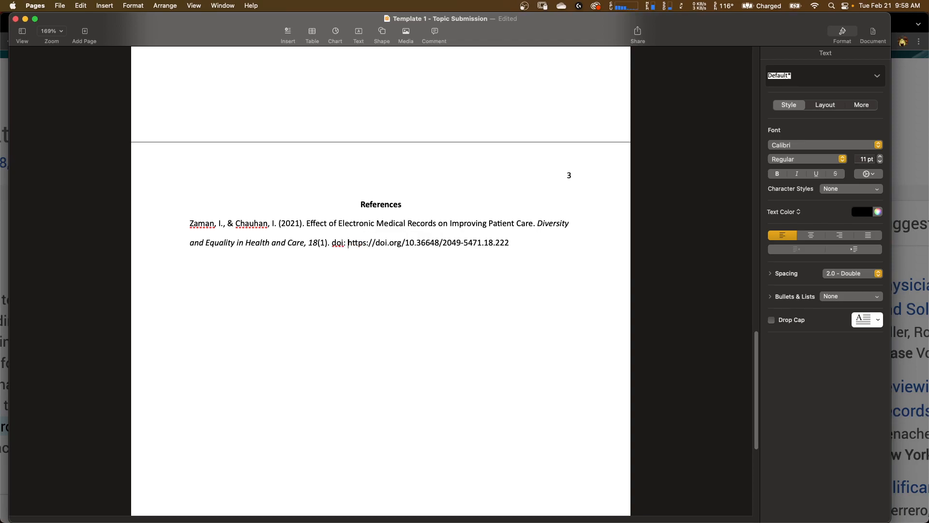
{"action": "key", "text": "BackSpace"}
{"action": "key", "text": "BackSpace"}
{"action": "key", "text": "BackSpace"}
{"action": "key", "text": "BackSpace"}
{"action": "key", "text": "BackSpace"}
{"action": "type", "text": "Retrieved fro"}
{"action": "type", "text": "m "}
{"action": "type", "text": "DATE"}
{"action": "key", "text": "BackSpace"}
{"action": "key", "text": "BackSpace"}
{"action": "key", "text": "BackSpace"}
{"action": "key", "text": "BackSpace"}
{"action": "key", "text": "BackSpace"}
{"action": "key", "text": "BackSpace"}
{"action": "key", "text": "BackSpace"}
{"action": "key", "text": "BackSpace"}
{"action": "key", "text": "BackSpace"}
{"action": "key", "text": "BackSpace"}
{"action": "key", "text": "BackSpace"}
{"action": "key", "text": "BackSpace"}
{"action": "key", "text": "BackSpace"}
{"action": "key", "text": "BackSpace"}
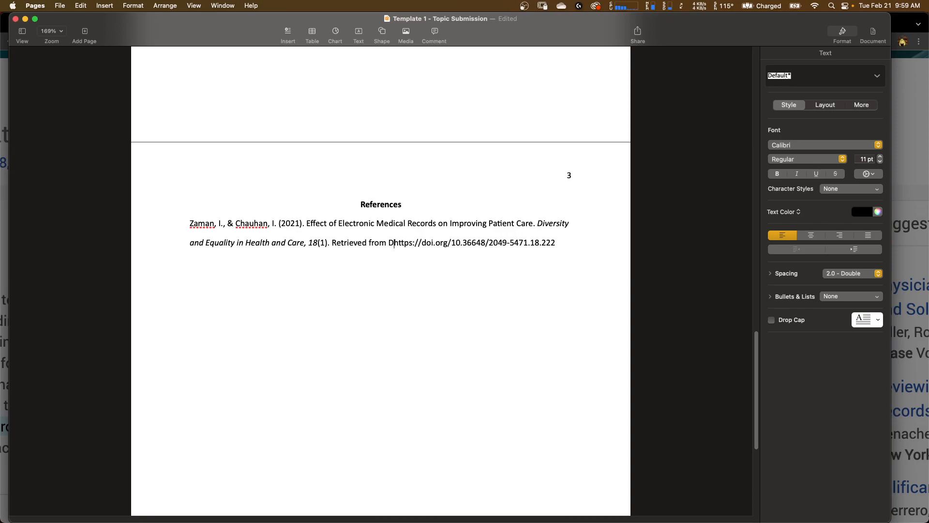
{"action": "key", "text": "BackSpace"}
{"action": "key", "text": "BackSpace"}
{"action": "key", "text": "BackSpace"}
{"action": "key", "text": "BackSpace"}
{"action": "key", "text": "BackSpace"}
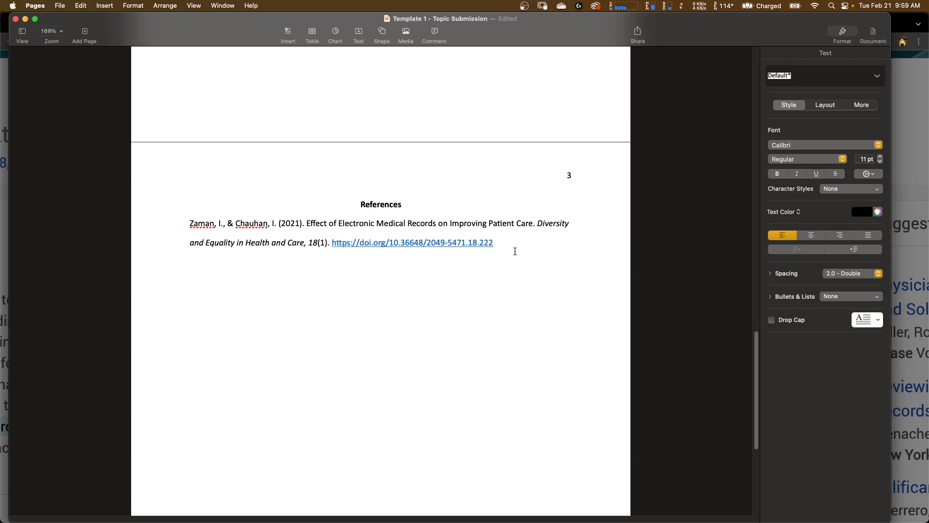
- Select the whole citation and give it a hanging layout with a 1.27 cm left indent
{"action": "left_click_drag", "start_coordinate": [515, 249], "coordinate": [184, 225]}
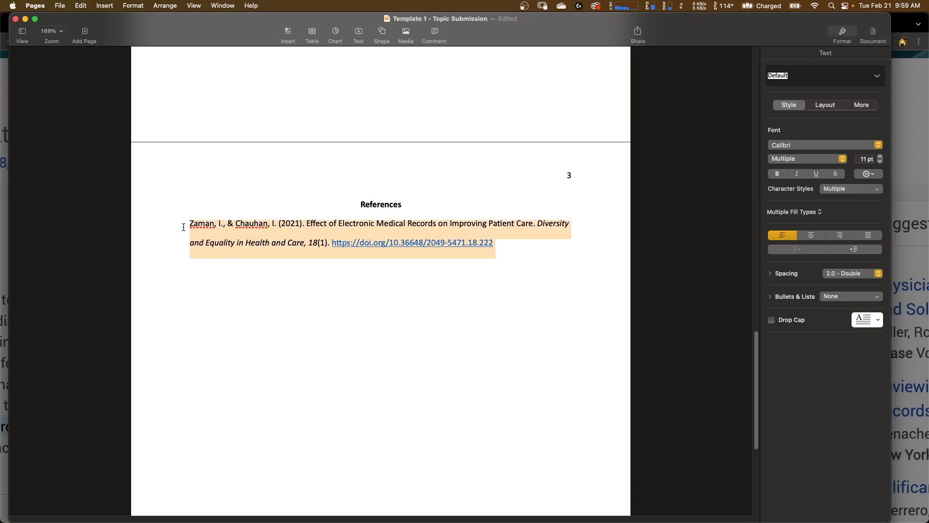
{"action": "left_click", "coordinate": [825, 106]}
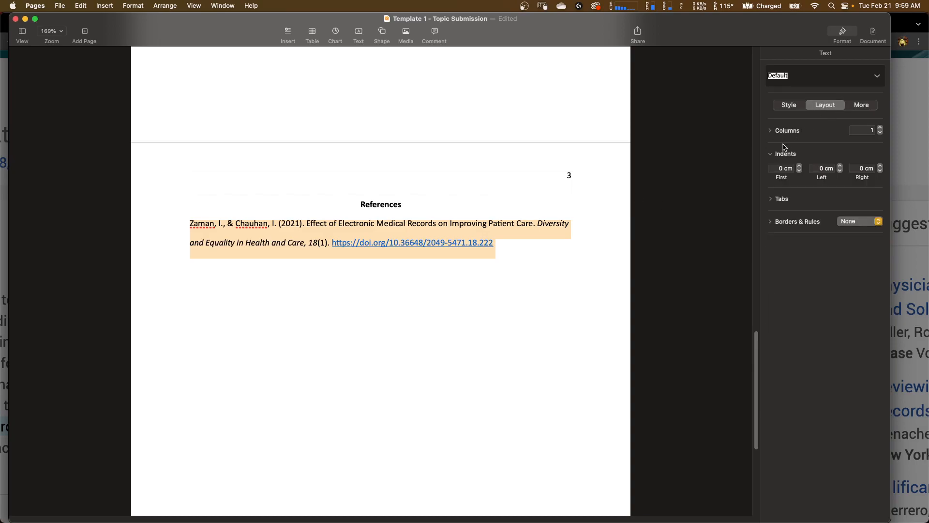
{"action": "left_click", "coordinate": [772, 155]}
{"action": "left_click", "coordinate": [772, 154]}
{"action": "left_click", "coordinate": [825, 168]}
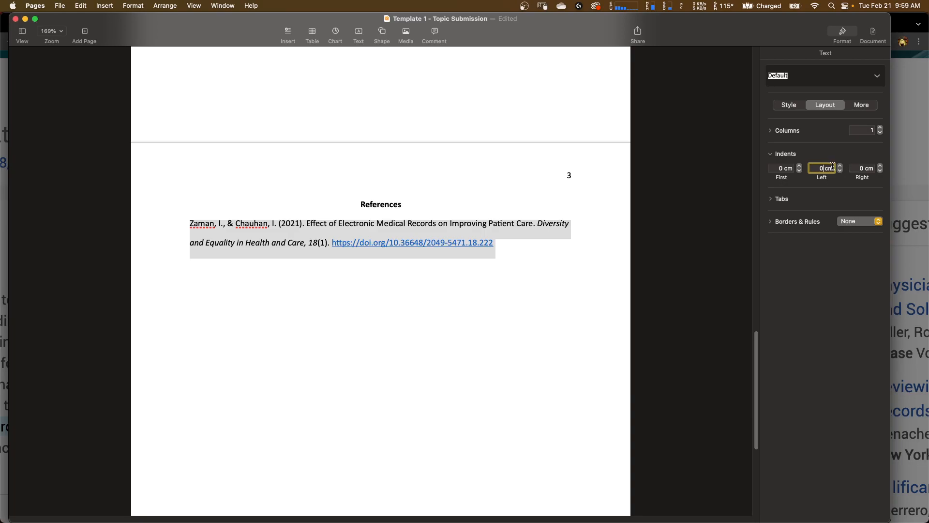
{"action": "type", "text": "1.27"}
{"action": "key", "text": "Return"}
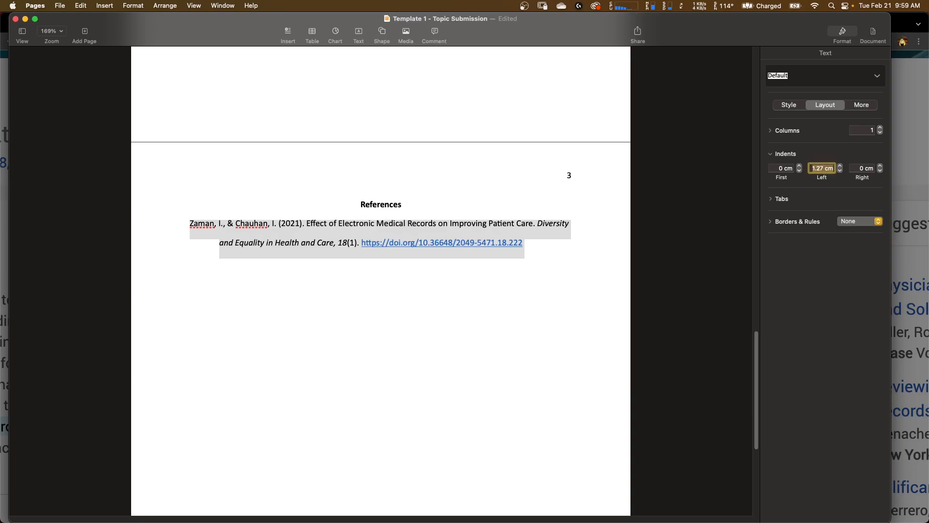
{"action": "left_click", "coordinate": [559, 245]}
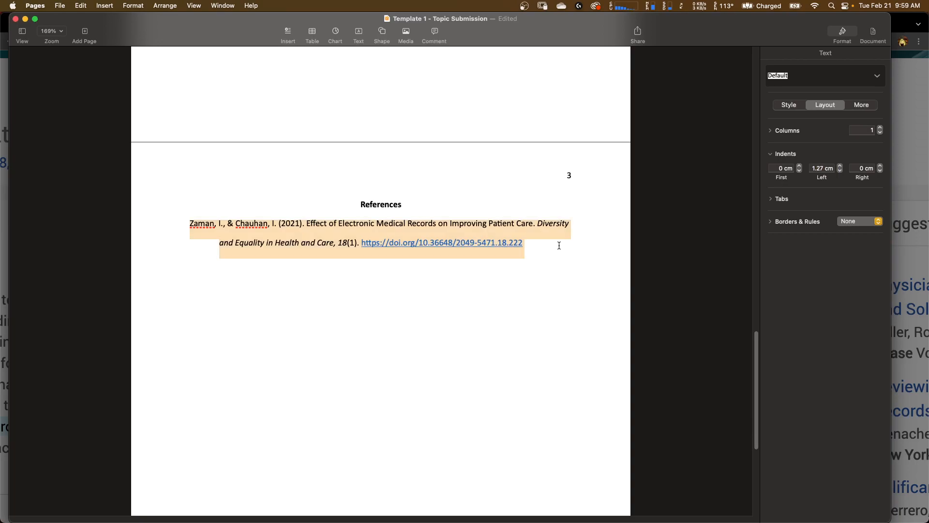
{"action": "left_click", "coordinate": [558, 245]}
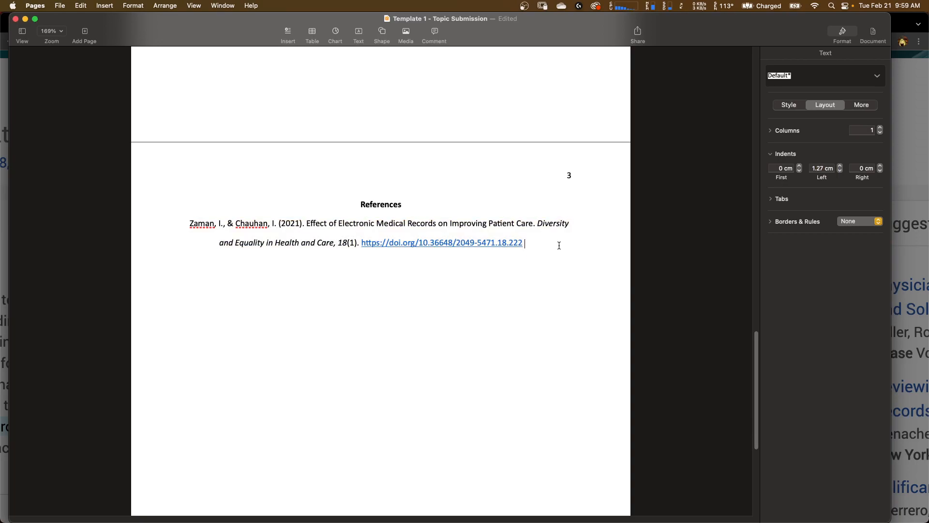
- Re-enter the citation paragraph's left indent as .5 in
{"action": "left_click", "coordinate": [812, 168]}
{"action": "key", "text": "BackSpace"}
{"action": "type", "text": ".5 in"}
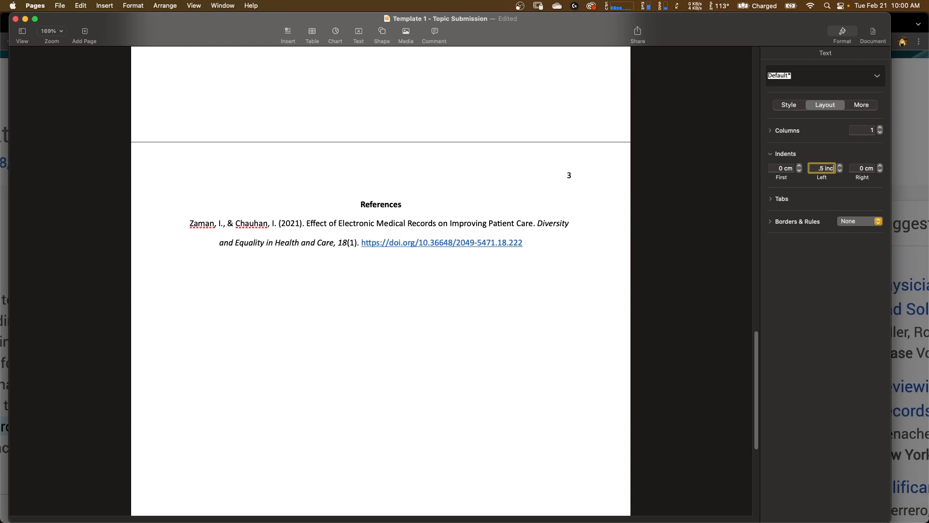
{"action": "key", "text": "Return"}
- In the body section on how the articles support the topic, replace the sample author text with "Zaman and Chauhan"
{"action": "left_click", "coordinate": [540, 242]}
{"action": "scroll", "coordinate": [244, 301], "scroll_direction": "up", "scroll_amount": 4}
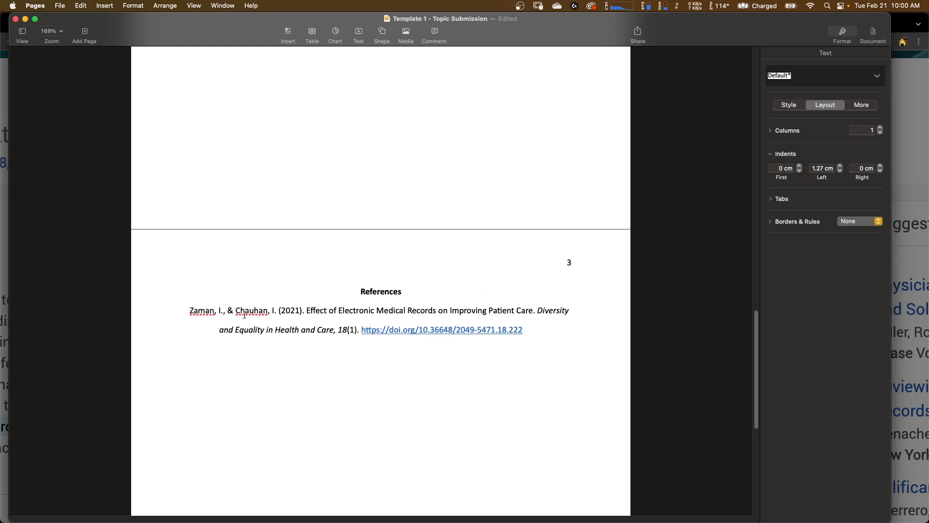
{"action": "scroll", "coordinate": [282, 308], "scroll_direction": "up", "scroll_amount": 10}
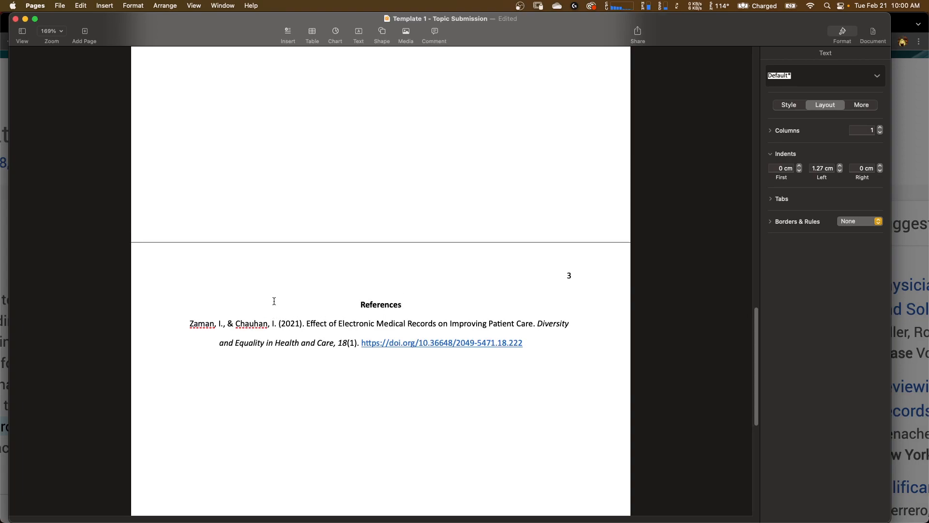
{"action": "left_click_drag", "start_coordinate": [286, 248], "coordinate": [302, 268]}
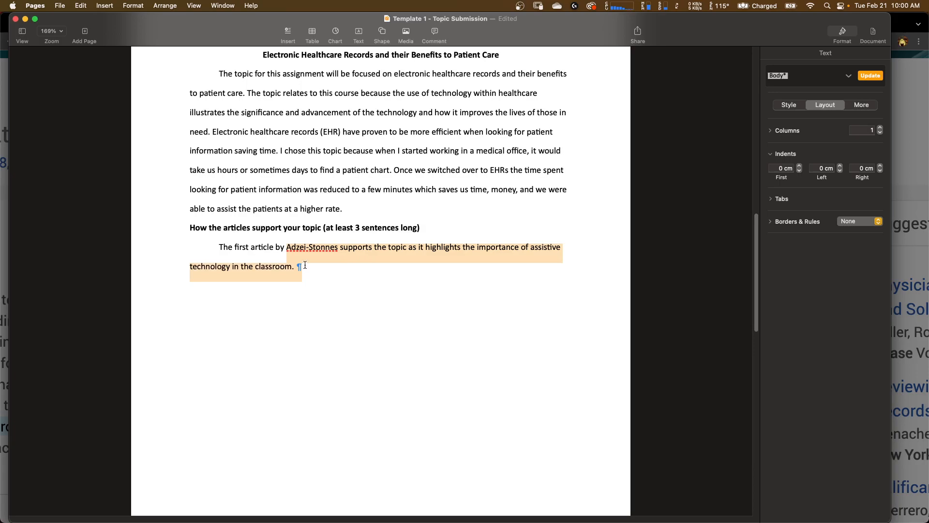
{"action": "type", "text": "Zaman and "}
{"action": "type", "text": "Cha"}
{"action": "type", "text": "u"}
{"action": "key", "text": "BackSpace"}
{"action": "type", "text": "uhan"}
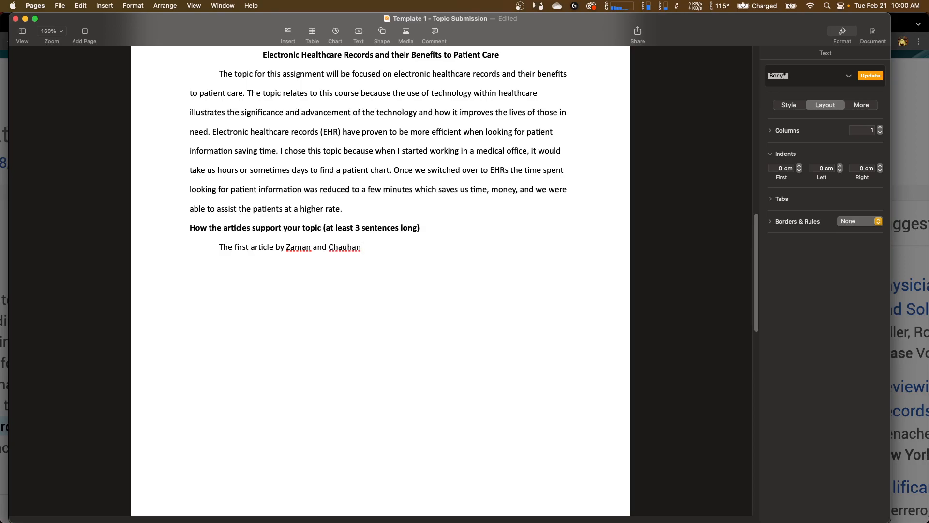
- Continue the sentence with "(2021) supports my topic as it highlights the efficiency and effectiveness of using EHR to improve patient care."
{"action": "scroll", "coordinate": [381, 281], "scroll_direction": "down", "scroll_amount": 10}
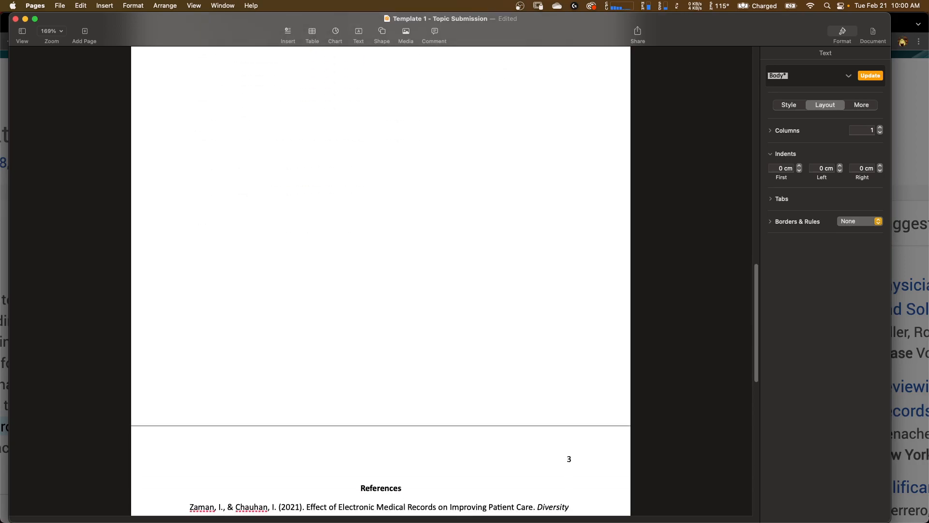
{"action": "scroll", "coordinate": [381, 280], "scroll_direction": "up", "scroll_amount": 10}
{"action": "scroll", "coordinate": [381, 281], "scroll_direction": "up", "scroll_amount": 2}
{"action": "type", "text": "(2021) "}
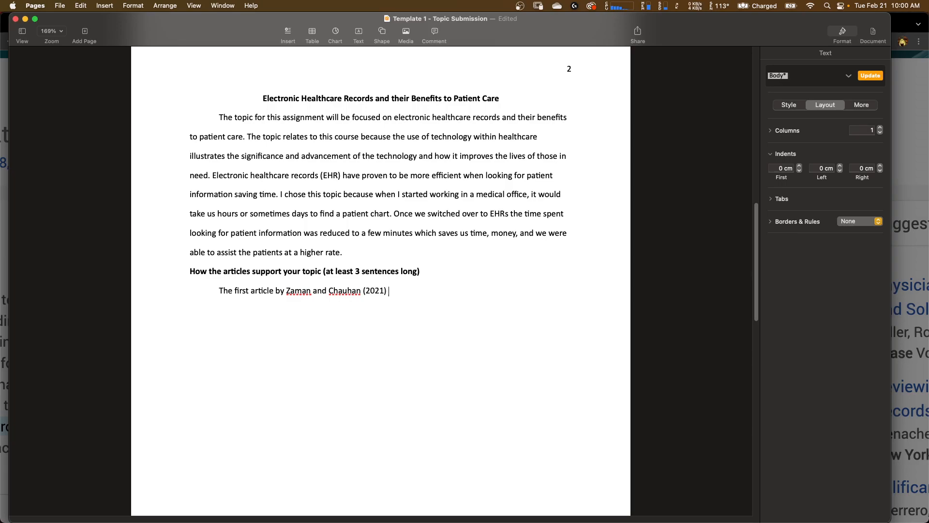
{"action": "type", "text": "supports my topic s as it highlights"}
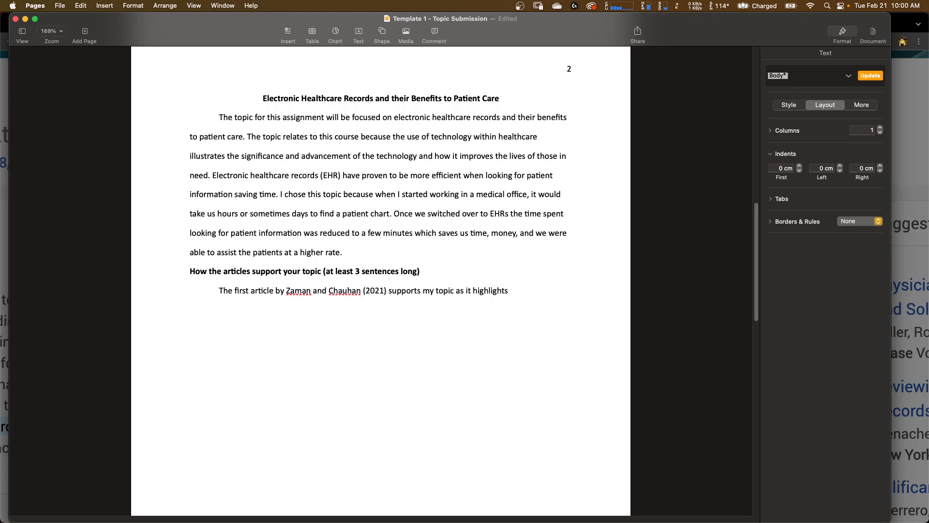
{"action": "type", "text": " the eff"}
{"action": "type", "text": "iciency and "}
{"action": "type", "text": "effect"}
{"action": "type", "text": "iveness of "}
{"action": "type", "text": "using "}
{"action": "type", "text": "EH"}
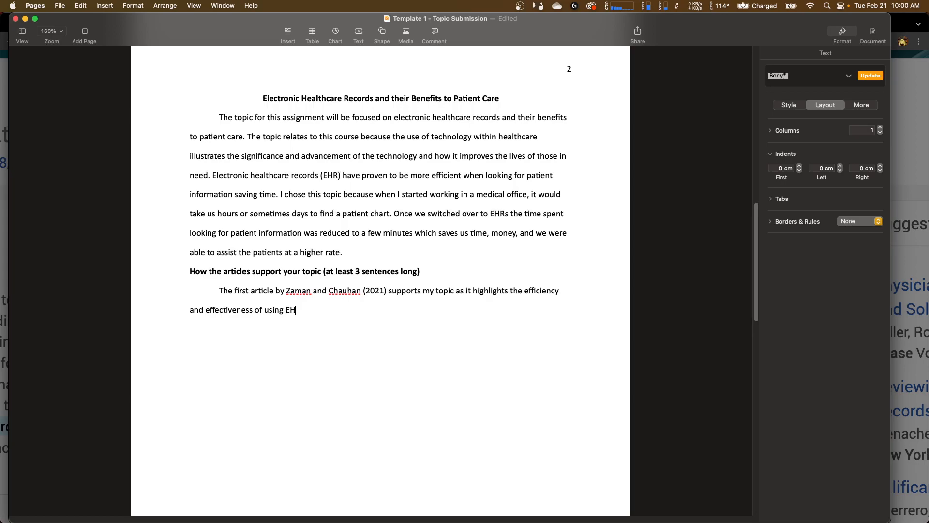
{"action": "type", "text": "R to improve patient care."}
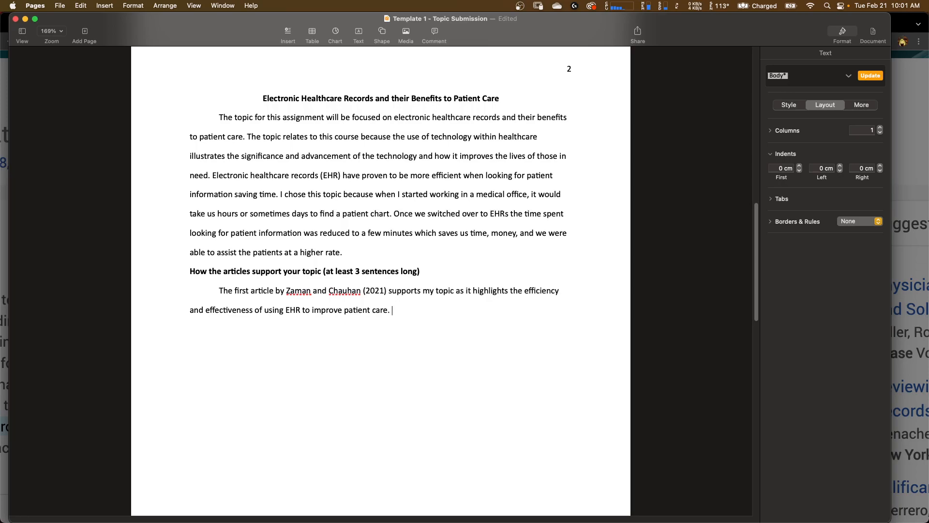
- Begin a second sentence: "This article is also effective as it relates to the other articles"
{"action": "scroll", "coordinate": [380, 281], "scroll_direction": "down", "scroll_amount": 15}
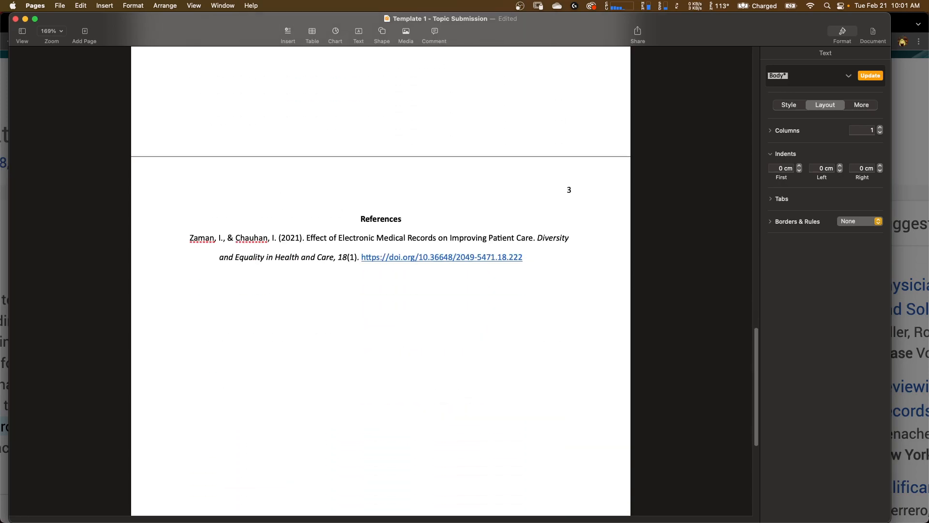
{"action": "scroll", "coordinate": [380, 281], "scroll_direction": "up", "scroll_amount": 12}
{"action": "scroll", "coordinate": [381, 281], "scroll_direction": "down", "scroll_amount": 1}
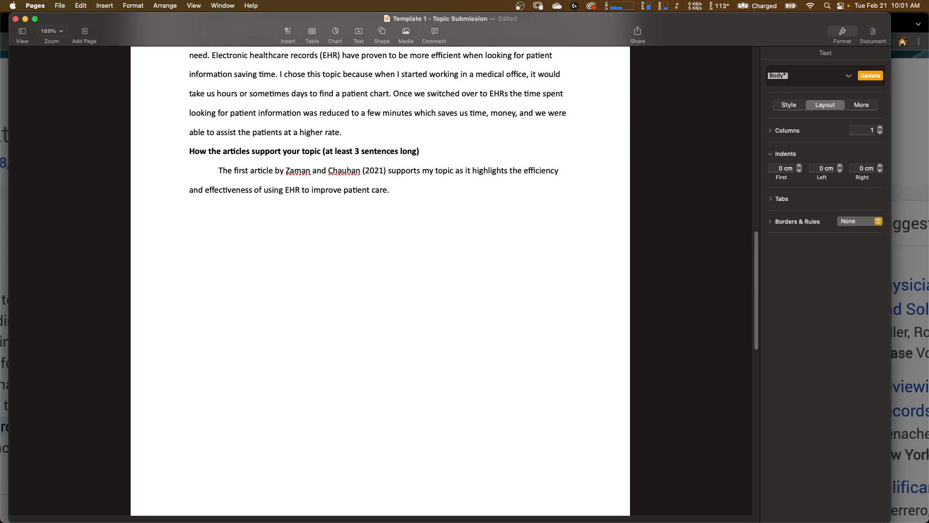
{"action": "type", "text": "This article is also effective "}
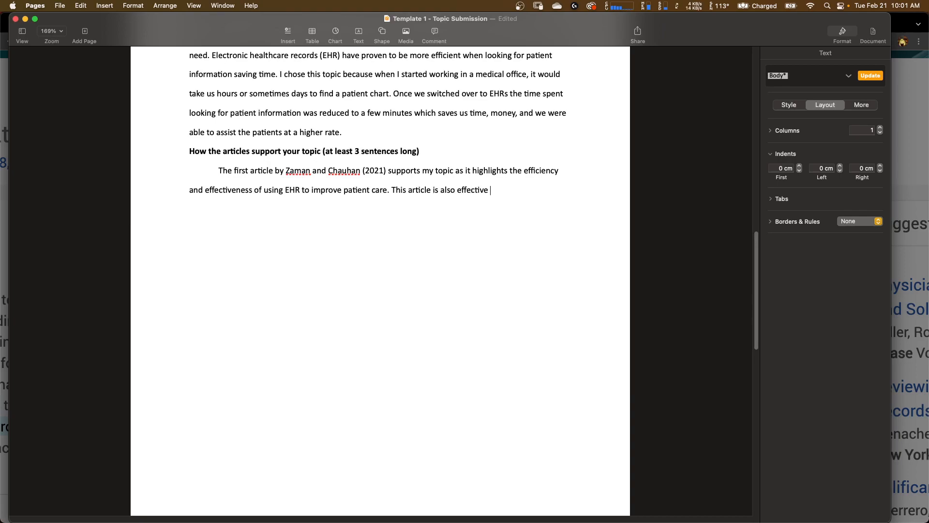
{"action": "type", "text": "as it relates t"}
{"action": "type", "text": "o the other "}
{"action": "type", "text": "articels "}
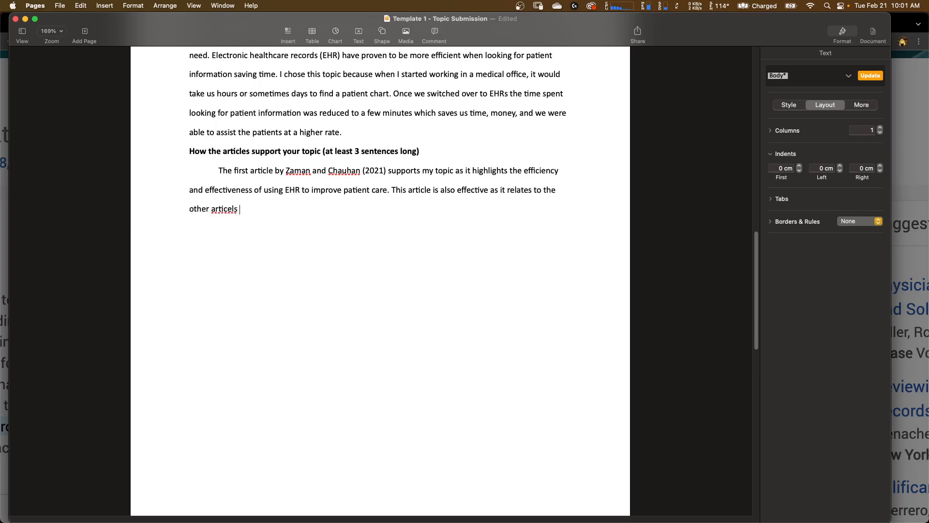
{"action": "key", "text": "BackSpace"}
{"action": "key", "text": "BackSpace"}
{"action": "key", "text": "BackSpace"}
{"action": "key", "text": "BackSpace"}
{"action": "type", "text": "les in providing strong eve"}
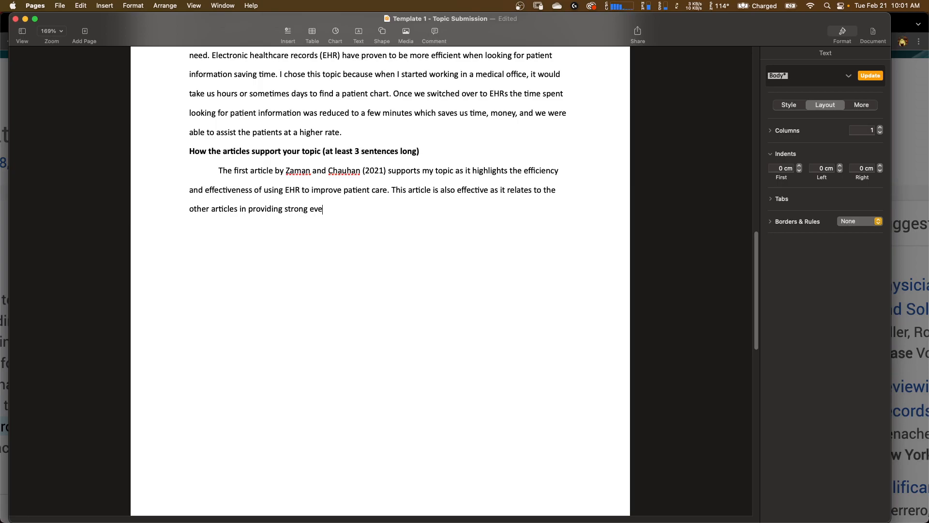
- Finish it with "in providing strong evidence to the benefits of EHRs in healthcare."
{"action": "key", "text": "BackSpace"}
{"action": "type", "text": "idence to the benefits of EHRs in healthcare."}
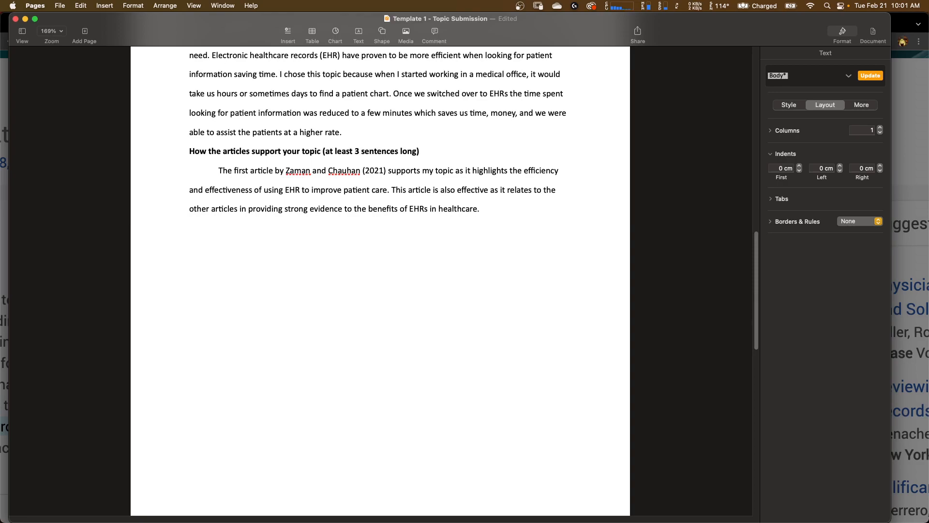
- Change "EHR" to "EHRs" in the first sentence of the paragraph
{"action": "scroll", "coordinate": [380, 242], "scroll_direction": "up", "scroll_amount": 5}
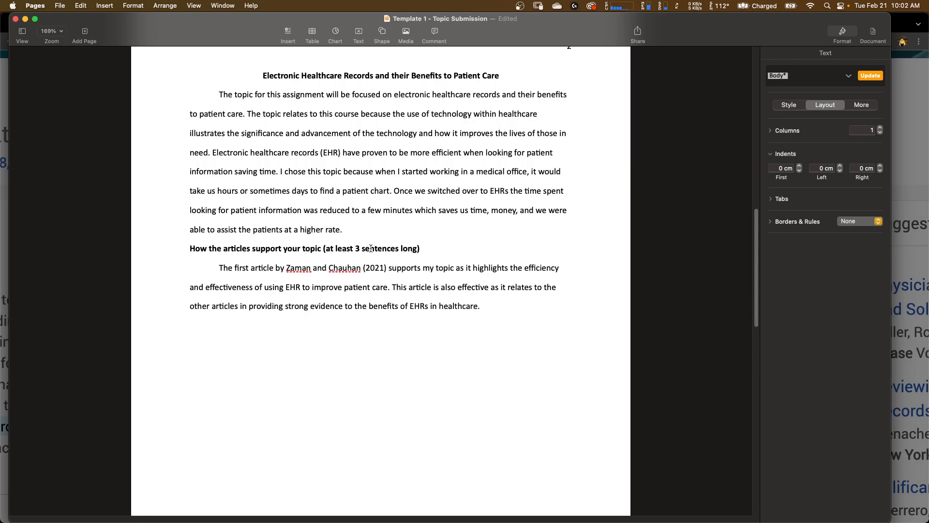
{"action": "left_click", "coordinate": [301, 288]}
{"action": "type", "text": "s"}
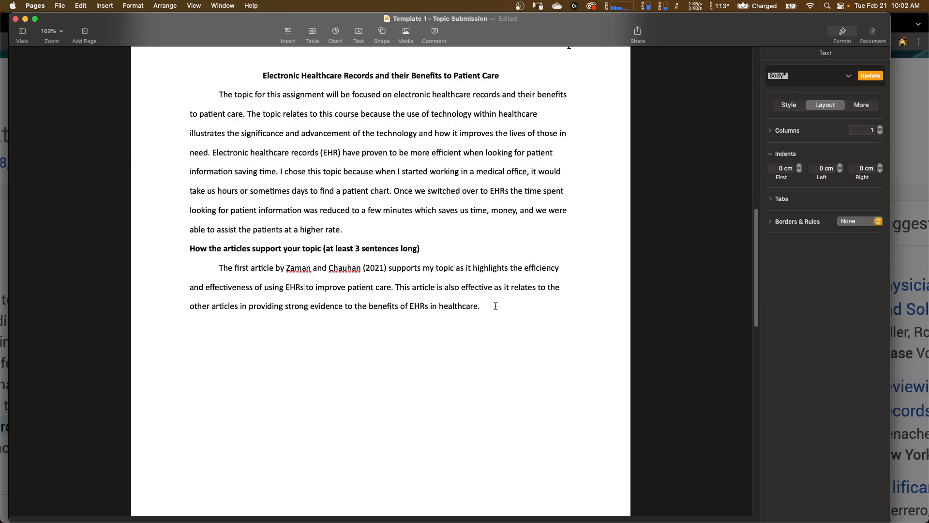
- Replace the word "articles" with "sources" in the second sentence
{"action": "double_click", "coordinate": [225, 306]}
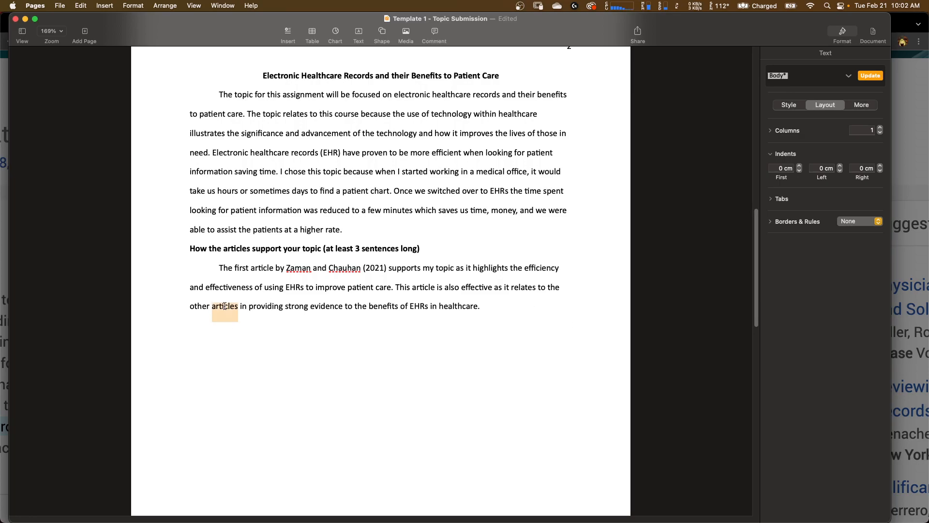
{"action": "type", "text": "resources"}
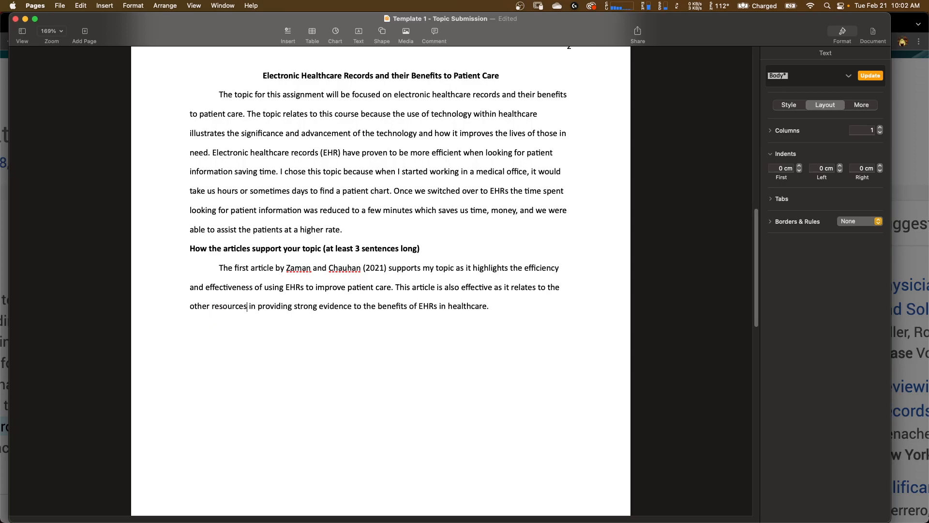
{"action": "left_click", "coordinate": [221, 307]}
{"action": "key", "text": "BackSpace"}
{"action": "key", "text": "BackSpace"}
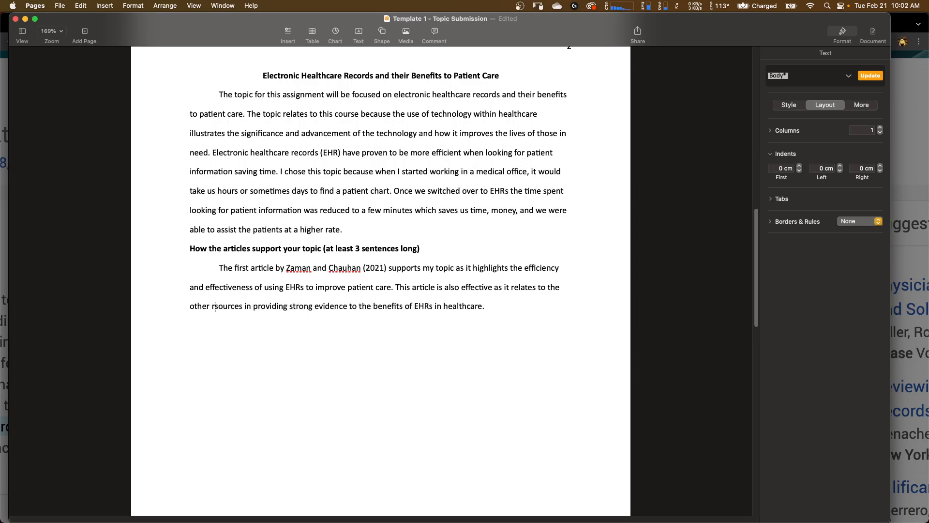
- Start the next sentence of the paragraph with the placeholder "My second article by…"
{"action": "left_click", "coordinate": [525, 304]}
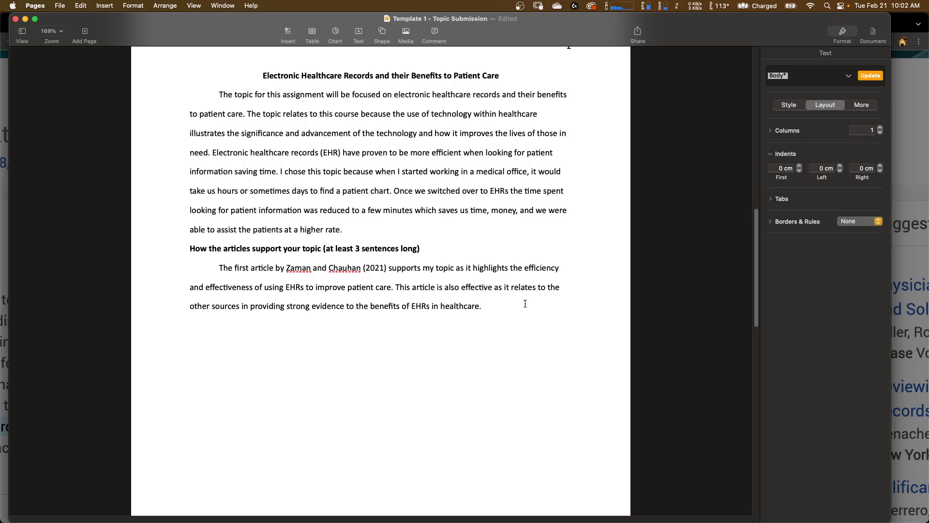
{"action": "scroll", "coordinate": [435, 300], "scroll_direction": "down", "scroll_amount": 1}
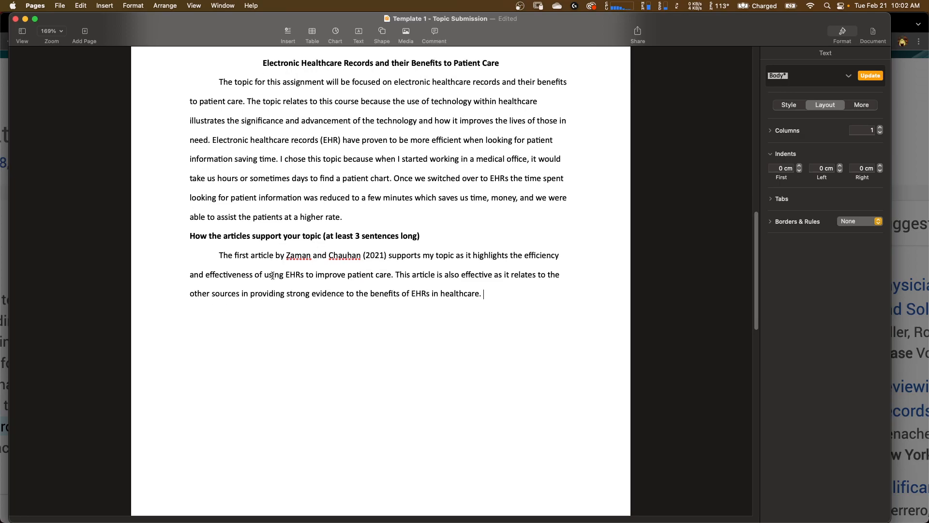
{"action": "type", "text": "Th"}
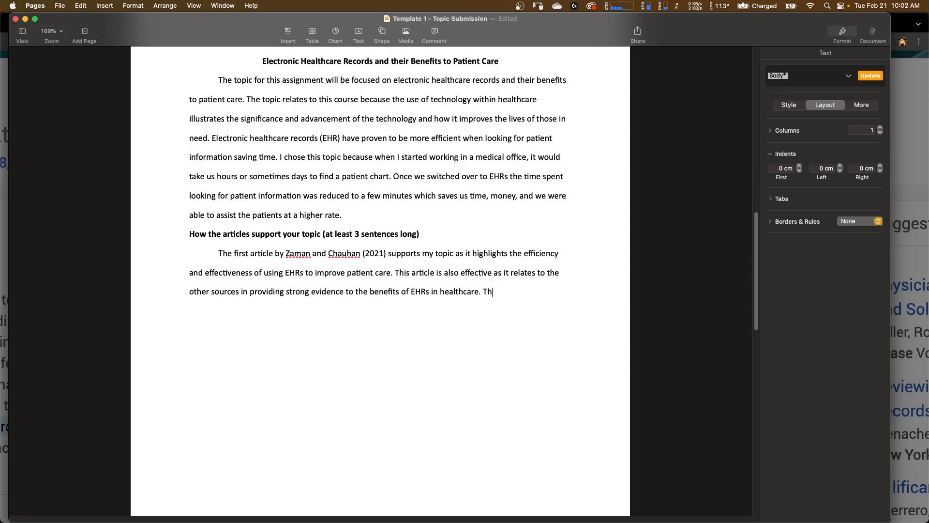
{"action": "key", "text": "BackSpace"}
{"action": "key", "text": "BackSpace"}
{"action": "type", "text": "My second art"}
{"action": "type", "text": "icle by"}
{"action": "type", "text": "./"}
{"action": "key", "text": "BackSpace"}
{"action": "type", "text": ".."}
{"action": "scroll", "coordinate": [380, 280], "scroll_direction": "down", "scroll_amount": 3}
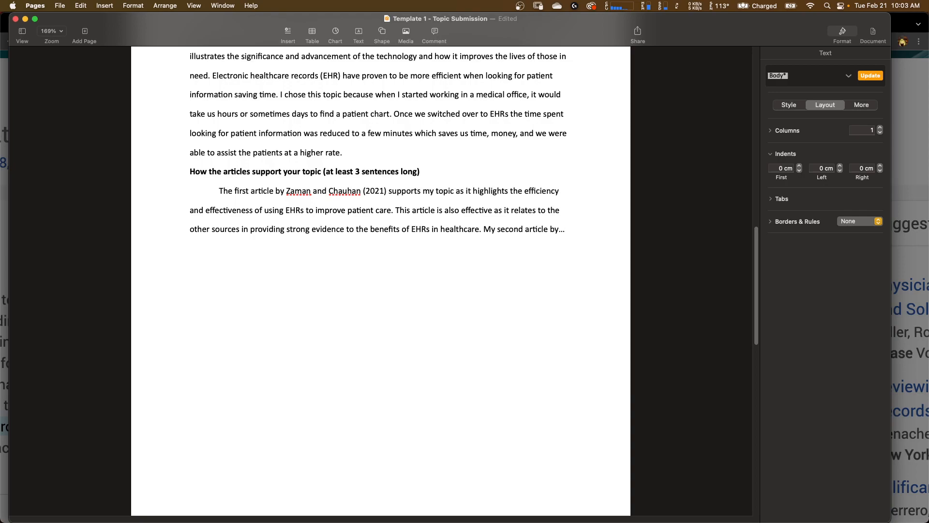
- Delete the heading "How the articles support your topic (at least 3 sentences long)" above the paragraph
{"action": "scroll", "coordinate": [301, 332], "scroll_direction": "up", "scroll_amount": 4}
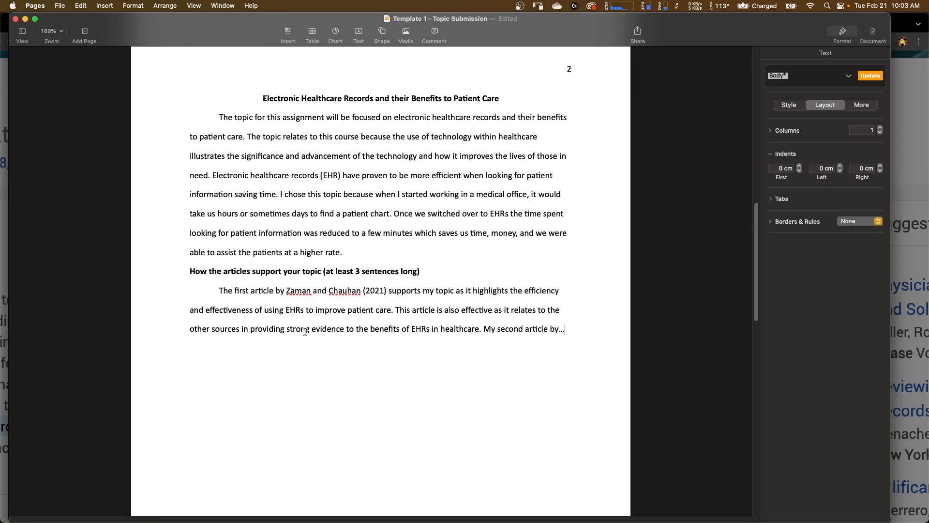
{"action": "triple_click", "coordinate": [425, 272]}
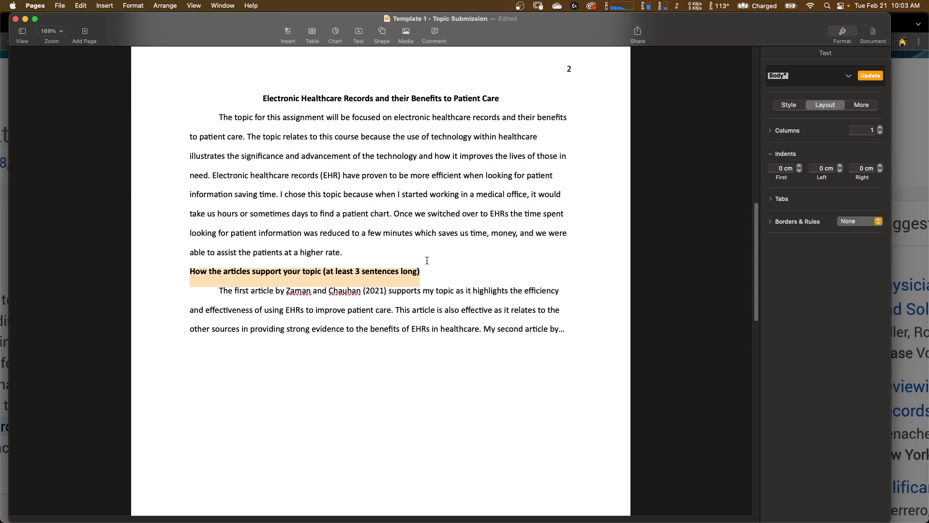
{"action": "key", "text": "BackSpace"}
{"action": "key", "text": "BackSpace"}
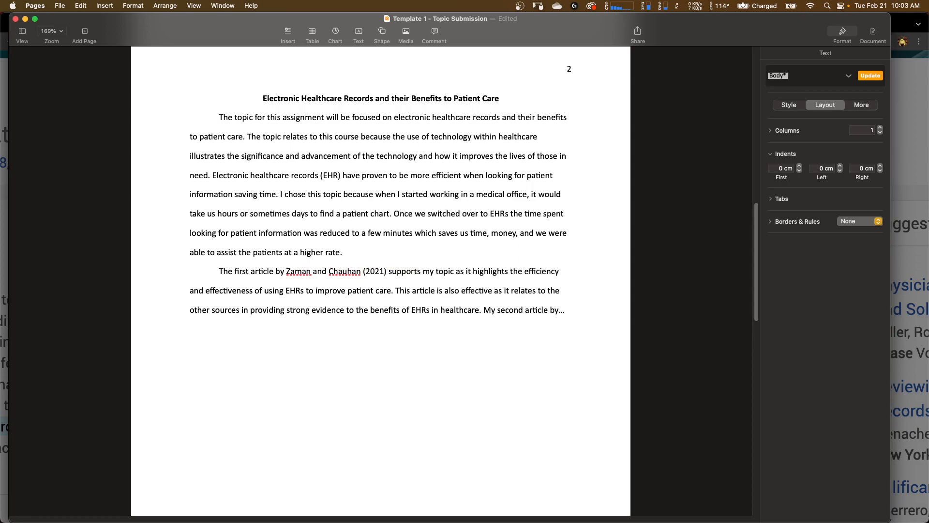
- Scroll through the document to review the title page, topic page and References page
{"action": "scroll", "coordinate": [362, 315], "scroll_direction": "down", "scroll_amount": 3}
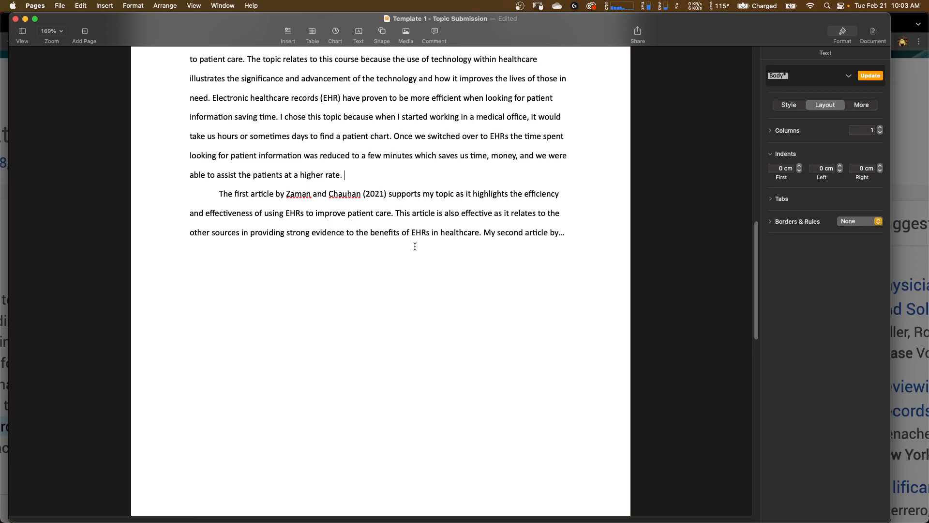
{"action": "scroll", "coordinate": [415, 246], "scroll_direction": "up", "scroll_amount": 3}
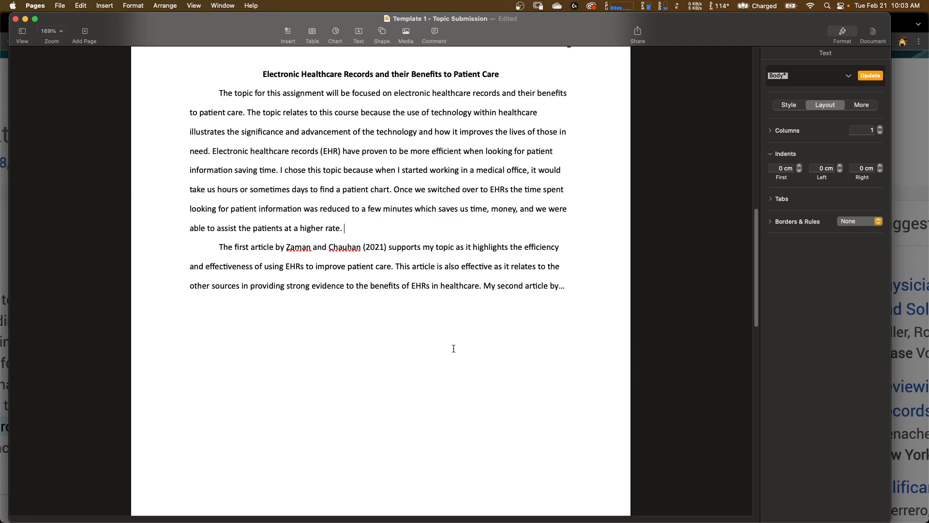
{"action": "scroll", "coordinate": [453, 348], "scroll_direction": "down", "scroll_amount": 2}
{"action": "scroll", "coordinate": [453, 348], "scroll_direction": "up", "scroll_amount": 5}
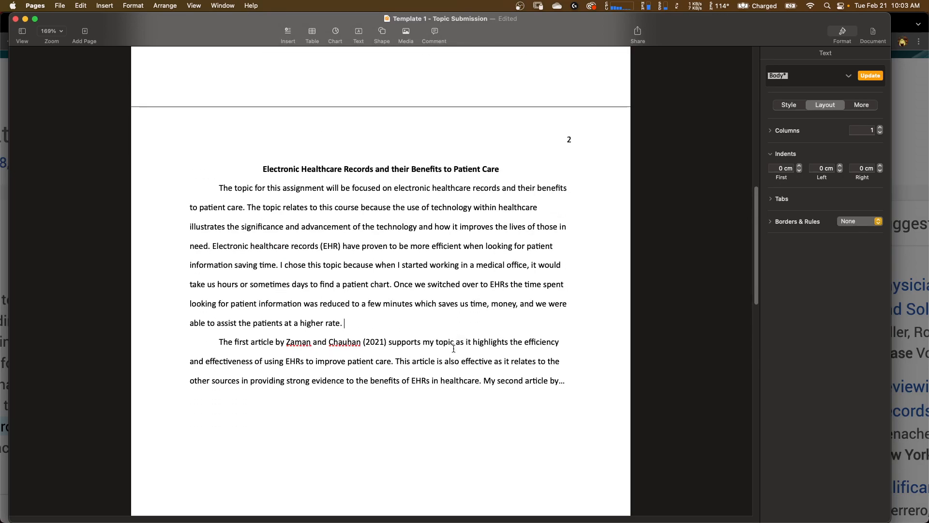
{"action": "scroll", "coordinate": [453, 349], "scroll_direction": "down", "scroll_amount": 10}
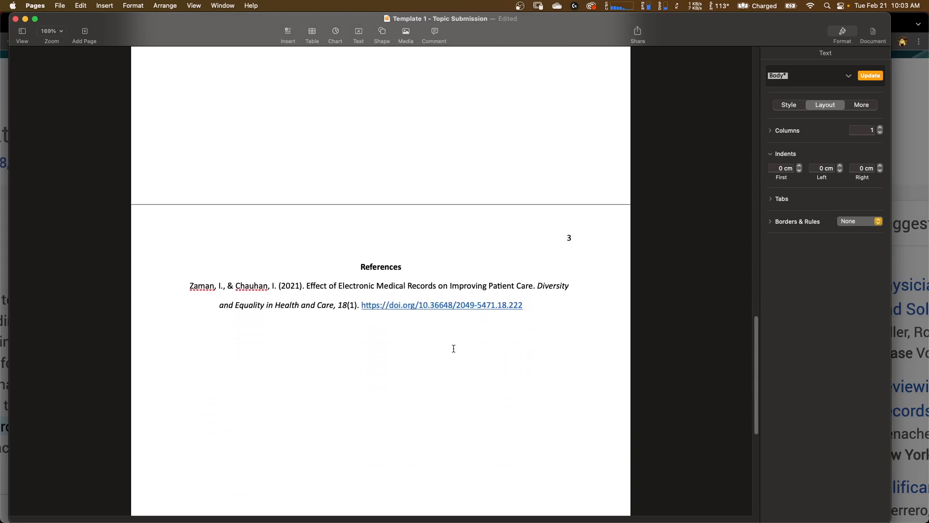
{"action": "scroll", "coordinate": [453, 348], "scroll_direction": "up", "scroll_amount": 5}
{"action": "scroll", "coordinate": [529, 370], "scroll_direction": "down", "scroll_amount": 7}
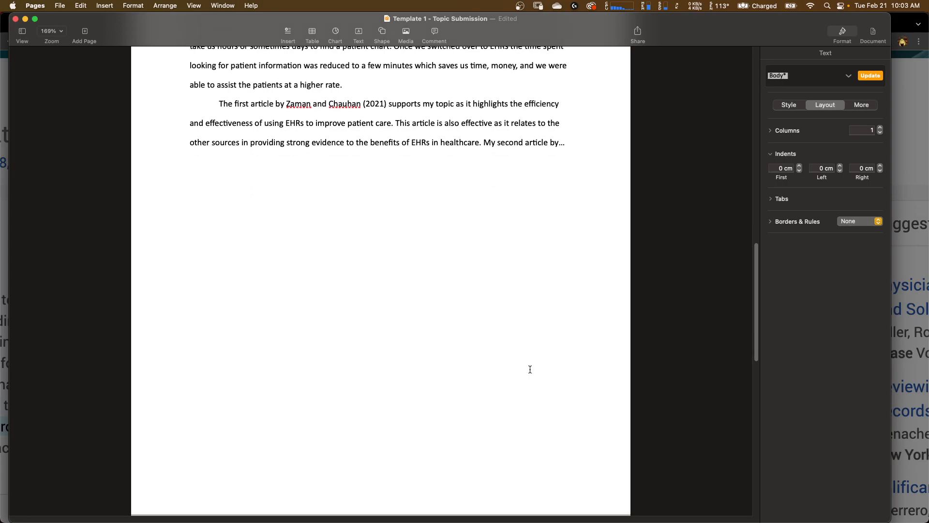
{"action": "scroll", "coordinate": [530, 372], "scroll_direction": "down", "scroll_amount": 3}
{"action": "scroll", "coordinate": [530, 370], "scroll_direction": "down", "scroll_amount": 5}
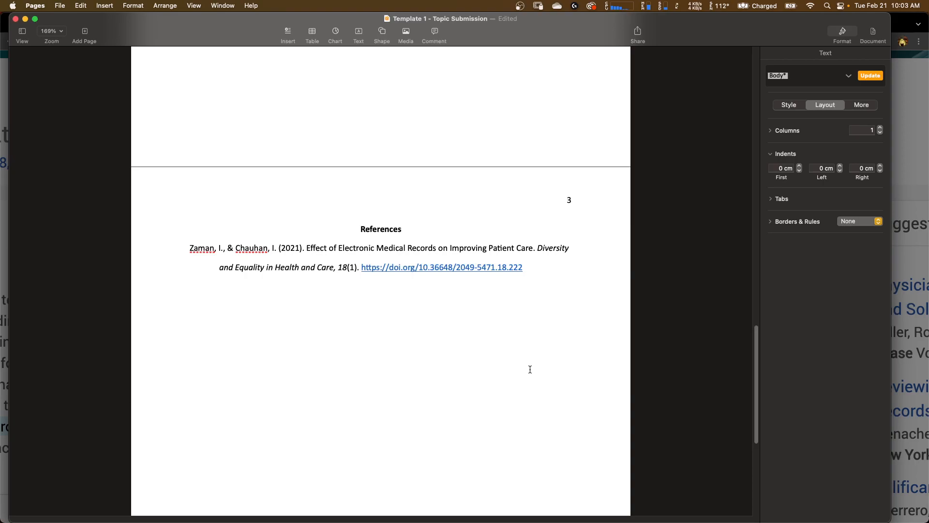
{"action": "scroll", "coordinate": [530, 369], "scroll_direction": "up", "scroll_amount": 3}
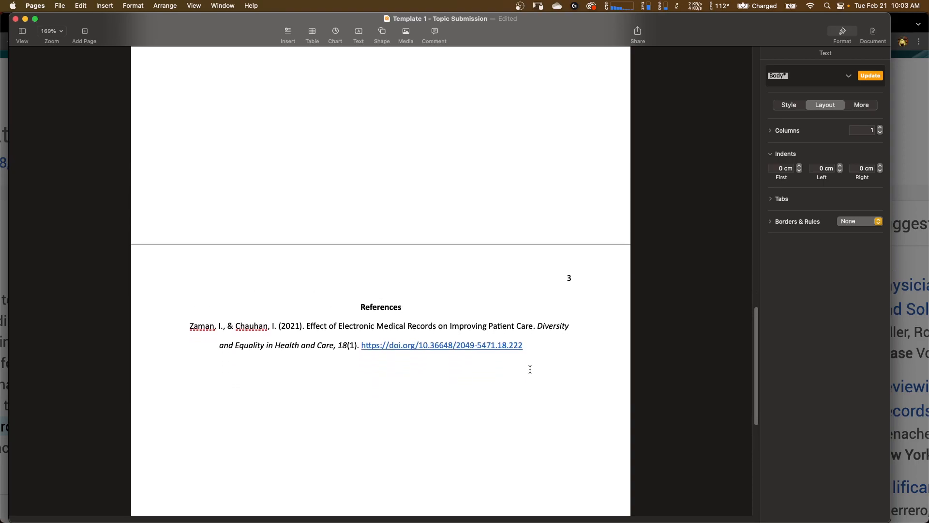
{"action": "scroll", "coordinate": [530, 369], "scroll_direction": "down", "scroll_amount": 4}
{"action": "scroll", "coordinate": [530, 369], "scroll_direction": "up", "scroll_amount": 6}
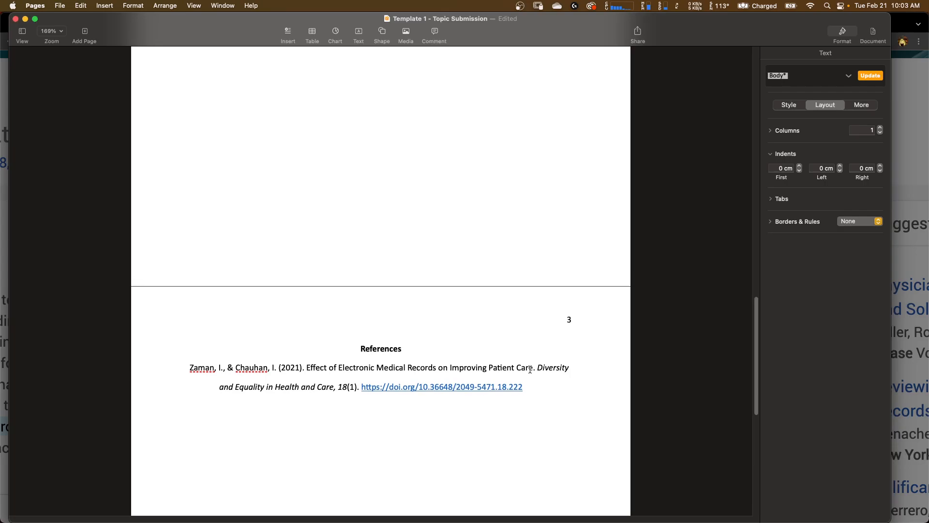
{"action": "scroll", "coordinate": [530, 368], "scroll_direction": "up", "scroll_amount": 20}
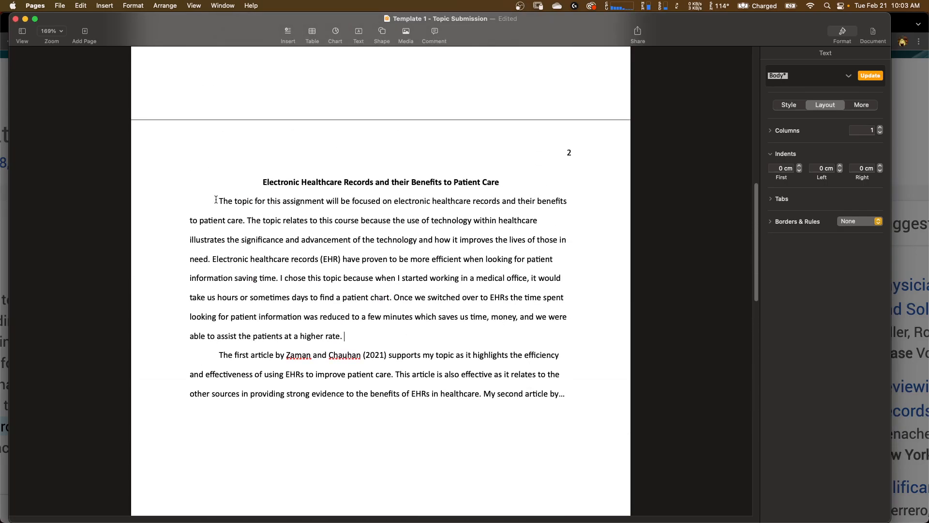
{"action": "left_click", "coordinate": [360, 338]}
{"action": "scroll", "coordinate": [359, 388], "scroll_direction": "down", "scroll_amount": 2}
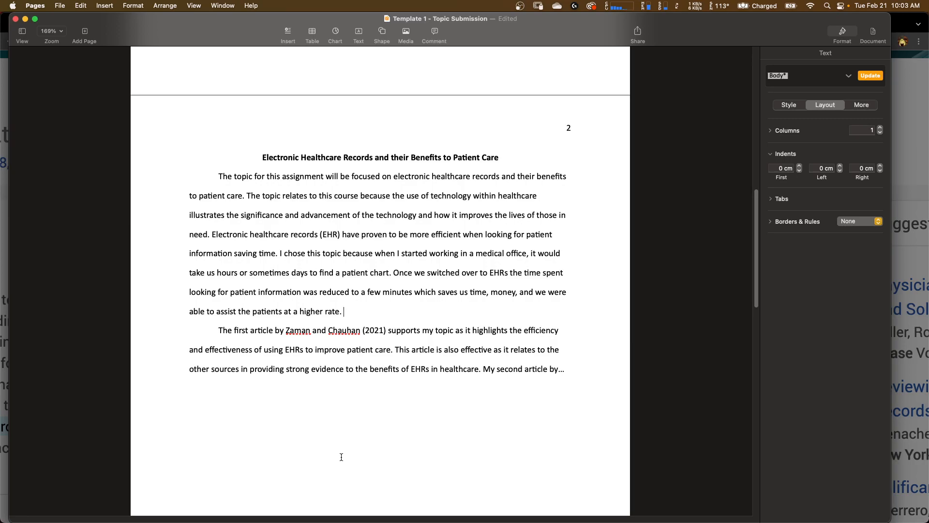
{"action": "scroll", "coordinate": [413, 433], "scroll_direction": "down", "scroll_amount": 3}
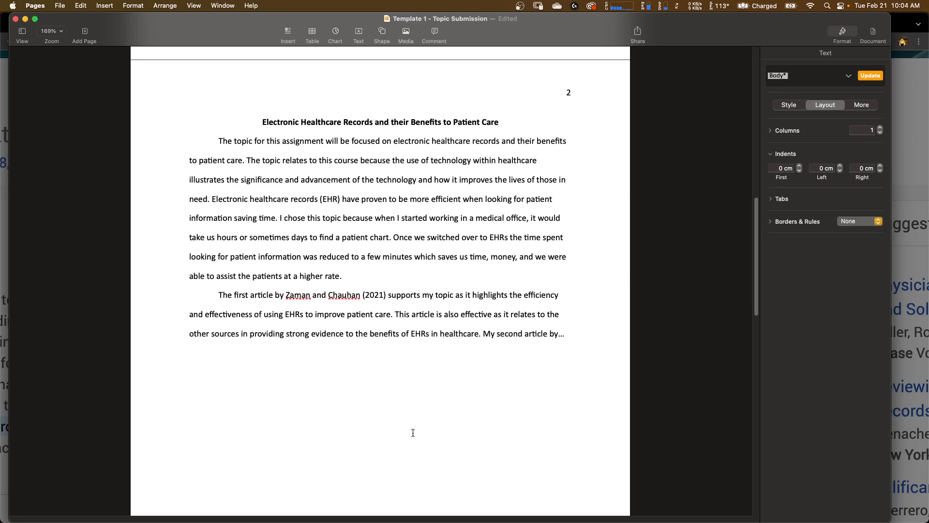
{"action": "scroll", "coordinate": [413, 433], "scroll_direction": "down", "scroll_amount": 5}
{"action": "scroll", "coordinate": [413, 433], "scroll_direction": "up", "scroll_amount": 10}
{"action": "scroll", "coordinate": [413, 432], "scroll_direction": "up", "scroll_amount": 15}
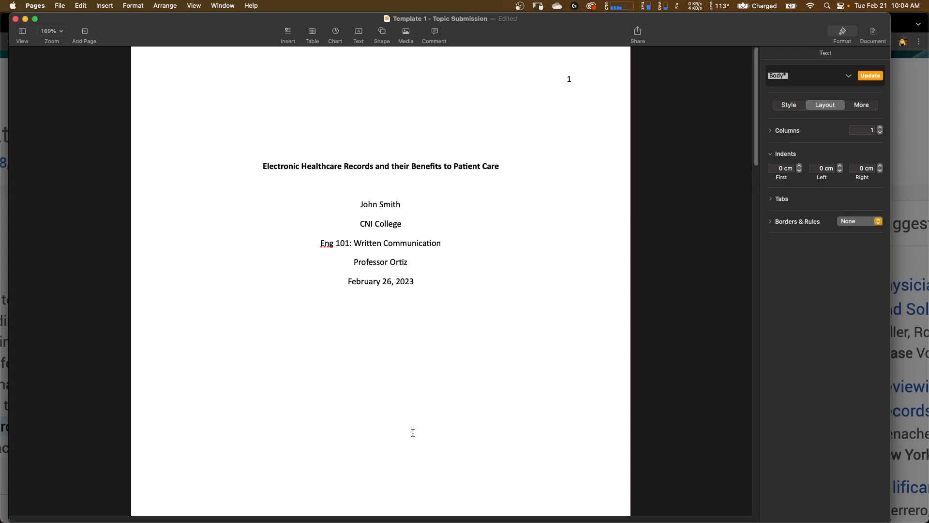
{"action": "scroll", "coordinate": [510, 313], "scroll_direction": "down", "scroll_amount": 2}
- Switch to the browser's Course Modules tab, browse the modules list, and return to the Pages document
{"action": "key", "text": "ctrl+Up"}
{"action": "left_click", "coordinate": [560, 207]}
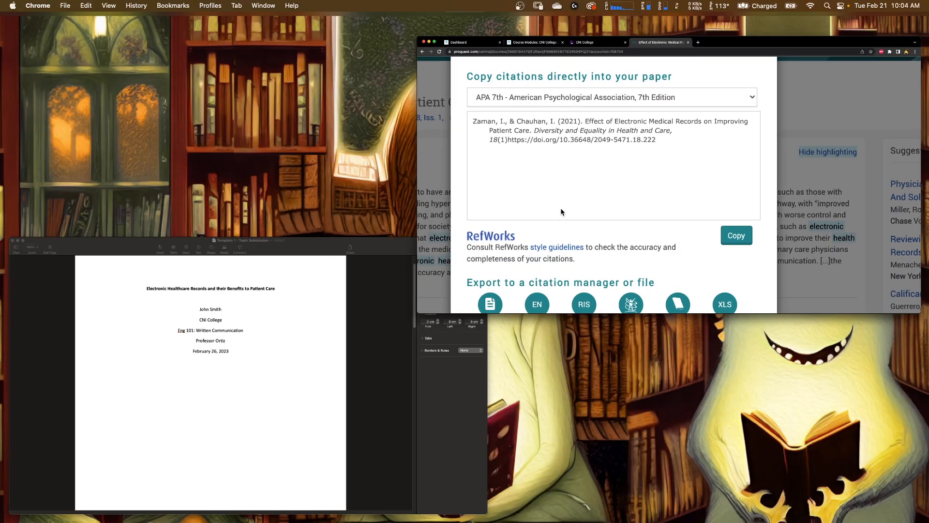
{"action": "left_click", "coordinate": [215, 26]}
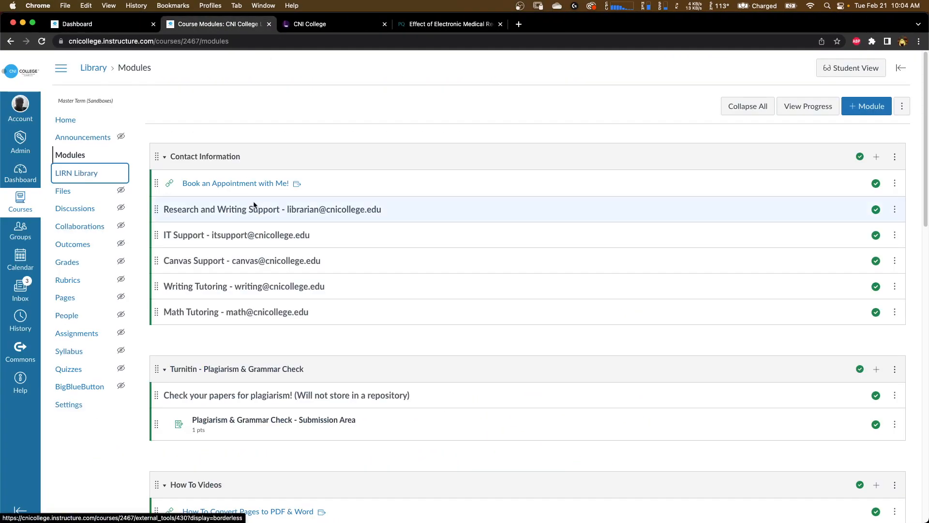
{"action": "scroll", "coordinate": [254, 205], "scroll_direction": "down", "scroll_amount": 5}
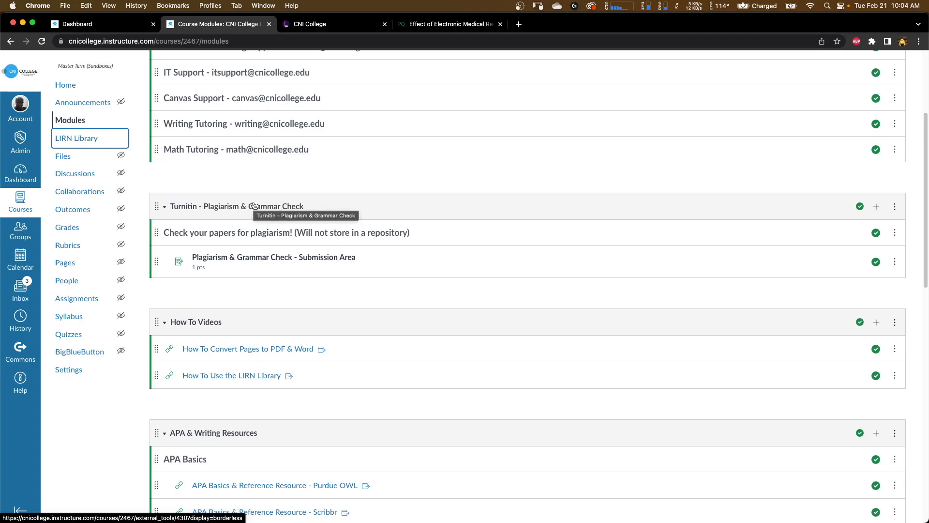
{"action": "scroll", "coordinate": [257, 206], "scroll_direction": "down", "scroll_amount": 14}
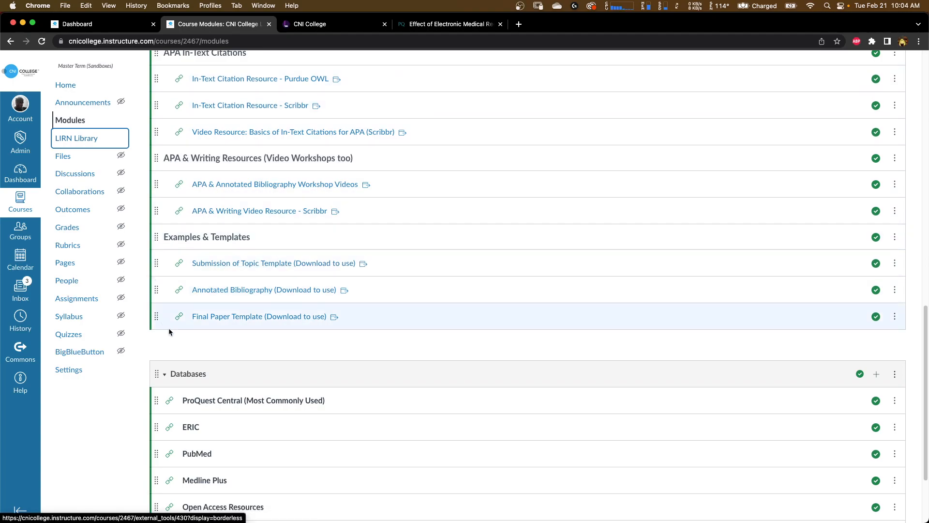
{"action": "key", "text": "ctrl+Up"}
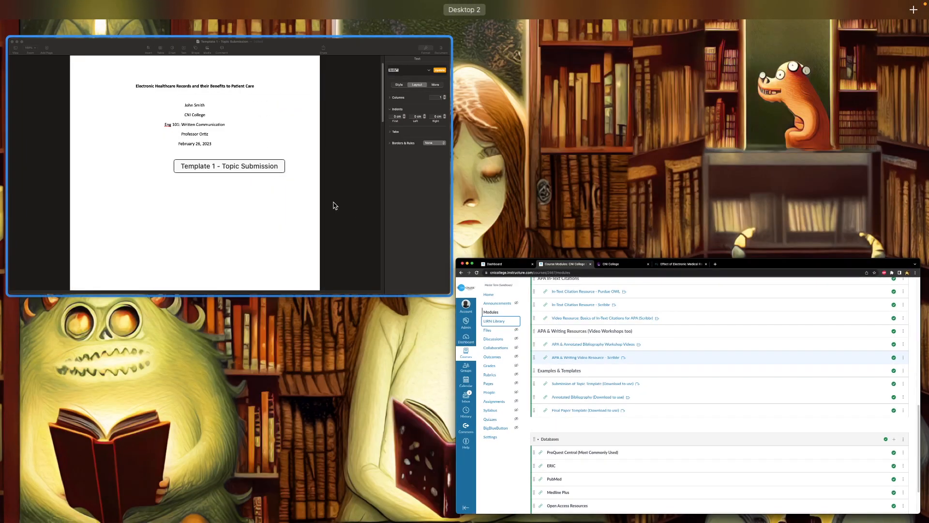
{"action": "left_click", "coordinate": [332, 204]}
{"action": "left_click", "coordinate": [365, 184]}
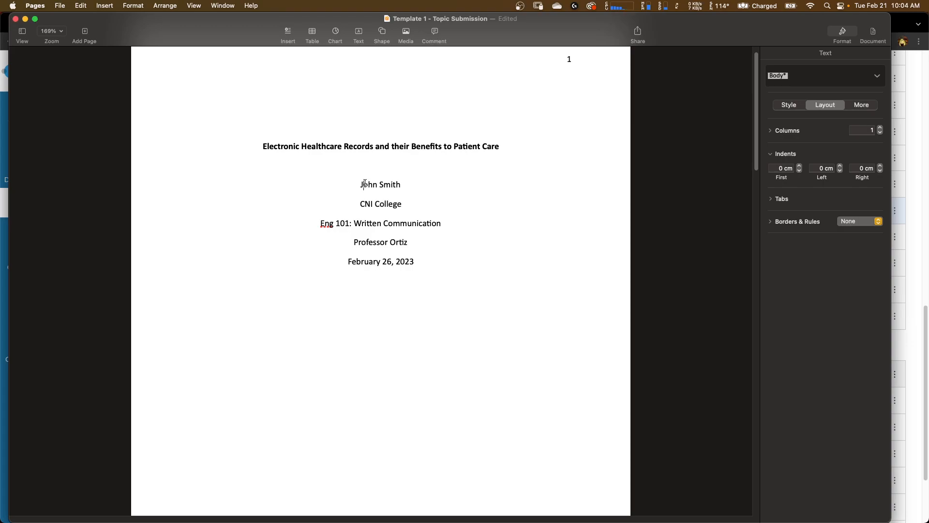
- Inspect the text style settings of the citation on the References page
{"action": "scroll", "coordinate": [364, 184], "scroll_direction": "down", "scroll_amount": 15}
{"action": "scroll", "coordinate": [365, 183], "scroll_direction": "down", "scroll_amount": 10}
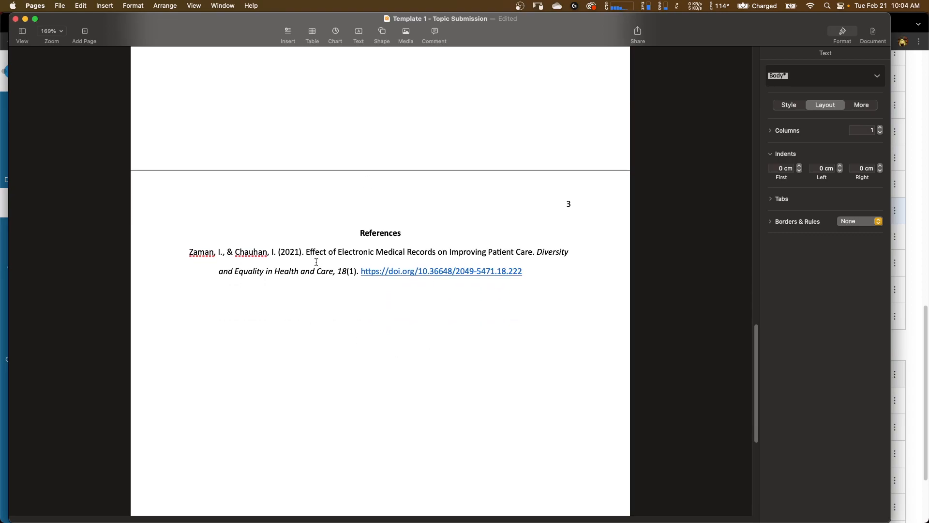
{"action": "left_click", "coordinate": [319, 276]}
{"action": "left_click", "coordinate": [779, 106]}
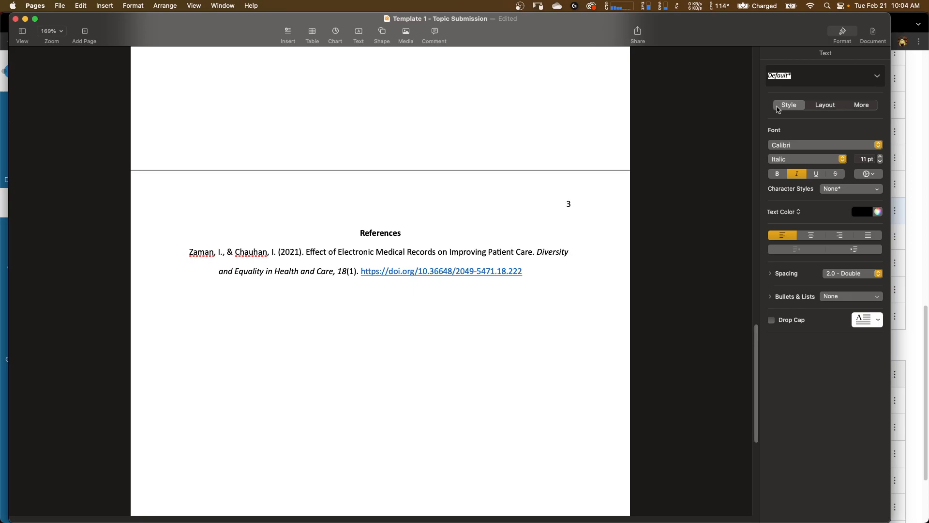
{"action": "scroll", "coordinate": [582, 212], "scroll_direction": "up", "scroll_amount": 10}
{"action": "scroll", "coordinate": [583, 213], "scroll_direction": "up", "scroll_amount": 8}
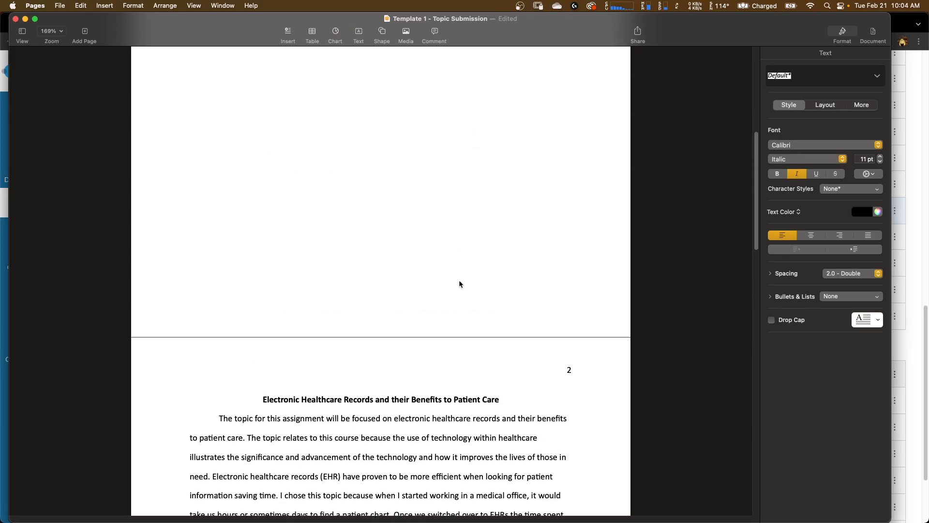
{"action": "scroll", "coordinate": [459, 281], "scroll_direction": "down", "scroll_amount": 8}
{"action": "scroll", "coordinate": [459, 280], "scroll_direction": "down", "scroll_amount": 2}
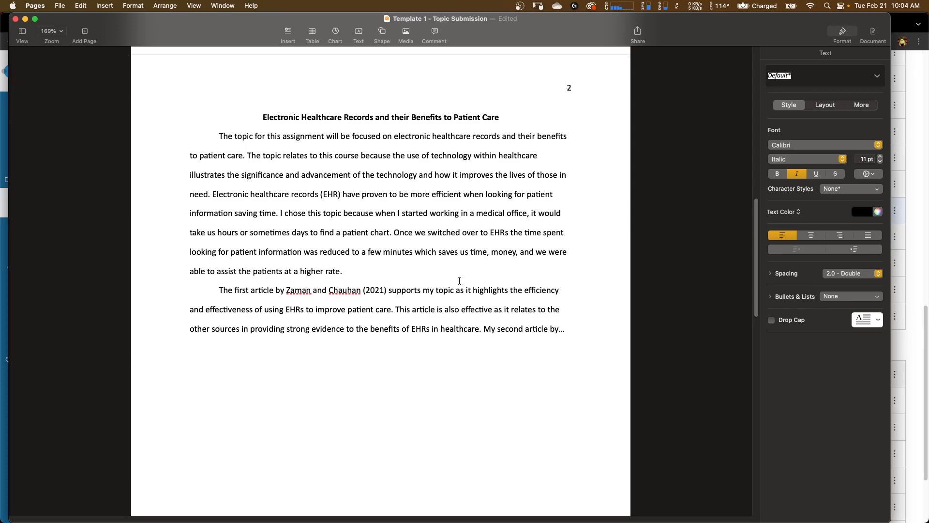
- Check the APA 7th citation in the ProQuest tab, then return to the document and scroll to its top
{"action": "key", "text": "ctrl+Up"}
{"action": "left_click", "coordinate": [512, 176]}
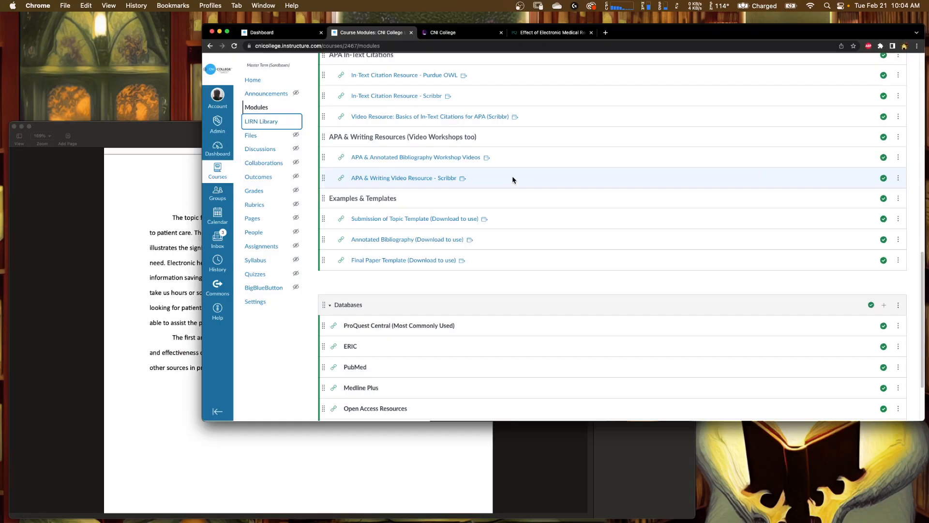
{"action": "left_click", "coordinate": [428, 25]}
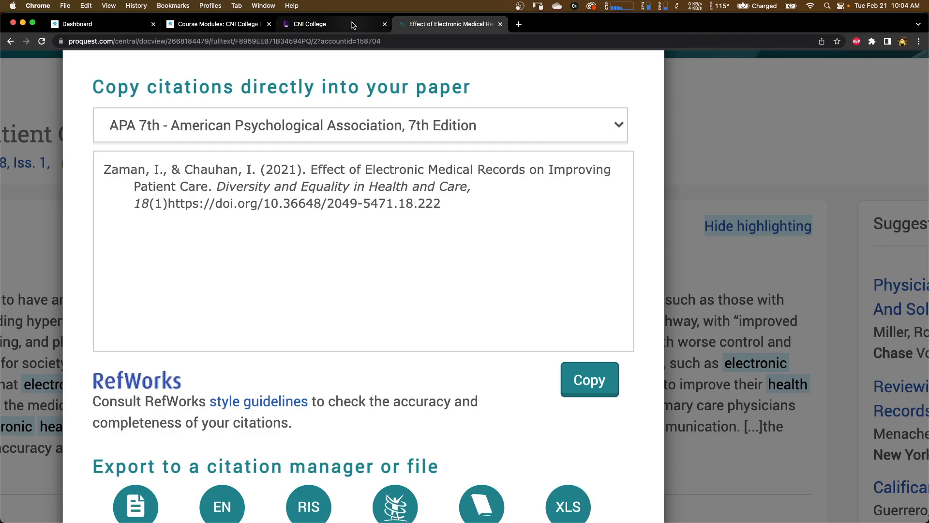
{"action": "key", "text": "ctrl+Up"}
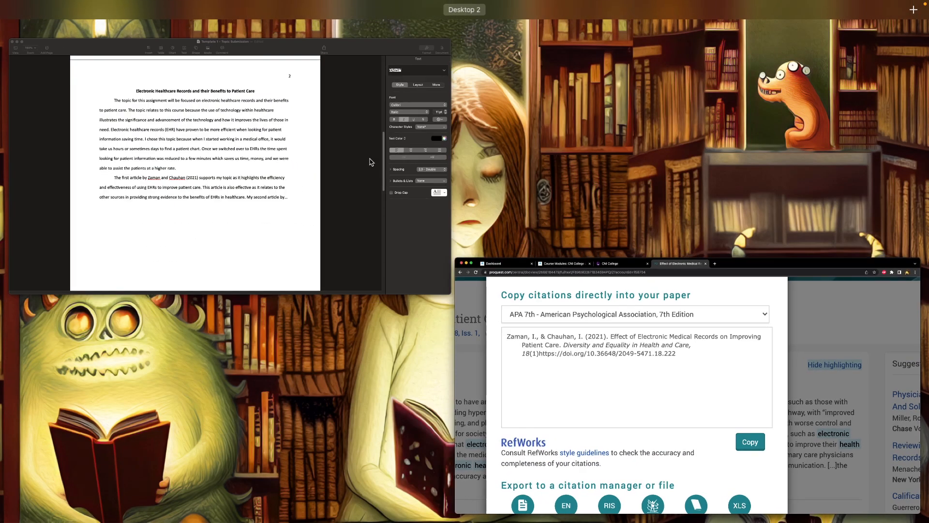
{"action": "left_click", "coordinate": [361, 166]}
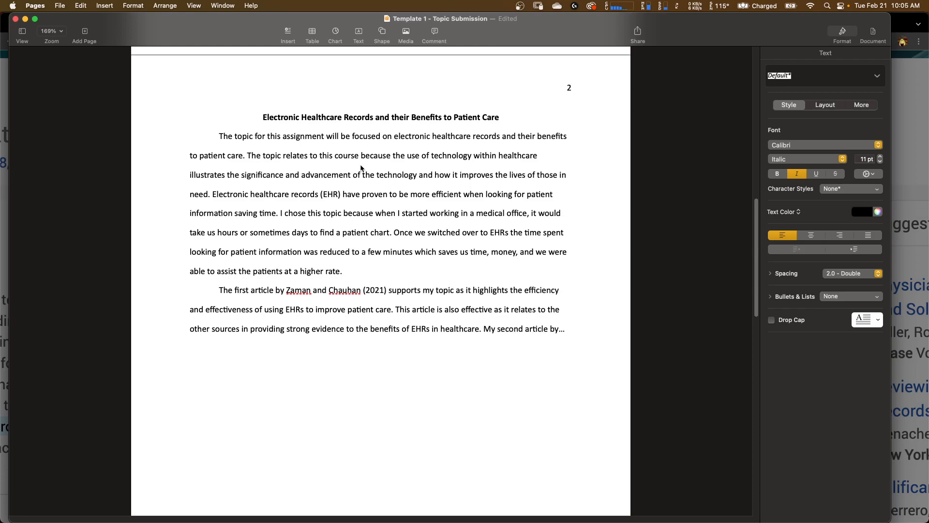
{"action": "scroll", "coordinate": [358, 170], "scroll_direction": "down", "scroll_amount": 3}
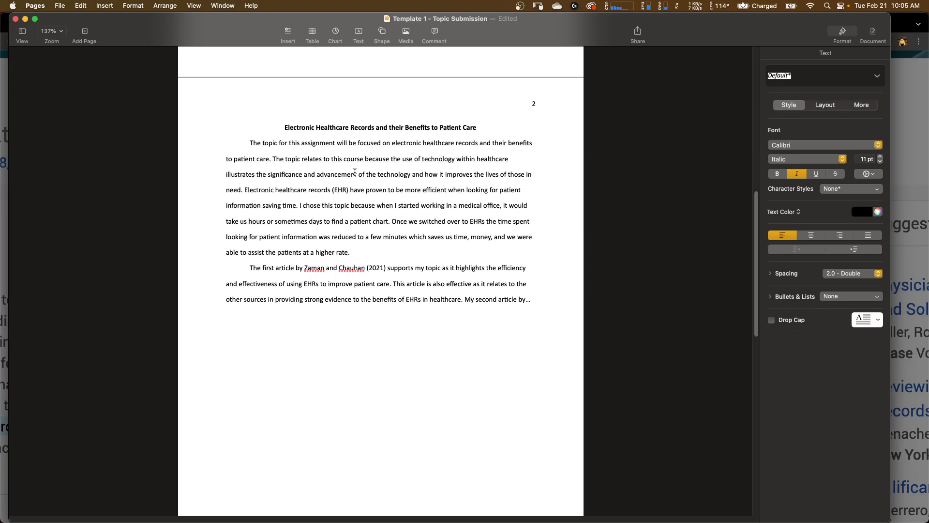
{"action": "scroll", "coordinate": [355, 172], "scroll_direction": "up", "scroll_amount": 10}
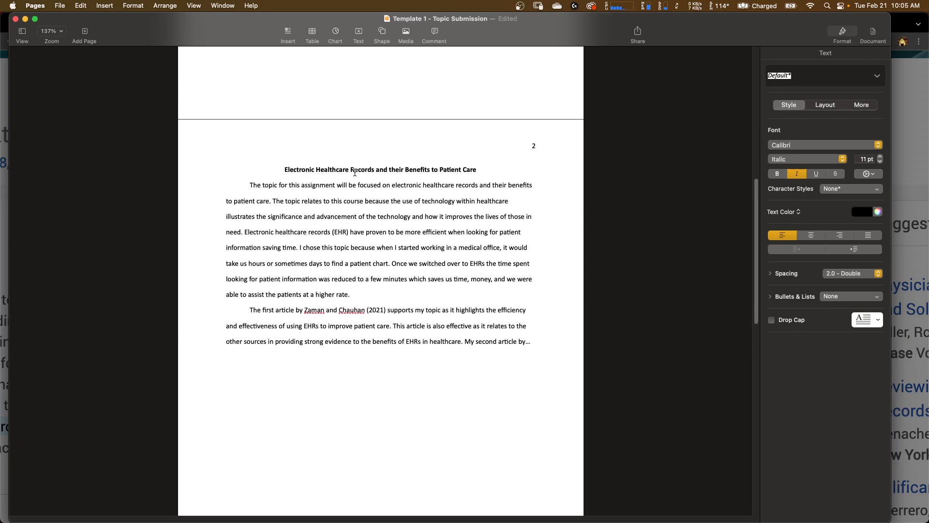
{"action": "scroll", "coordinate": [355, 172], "scroll_direction": "up", "scroll_amount": 2}
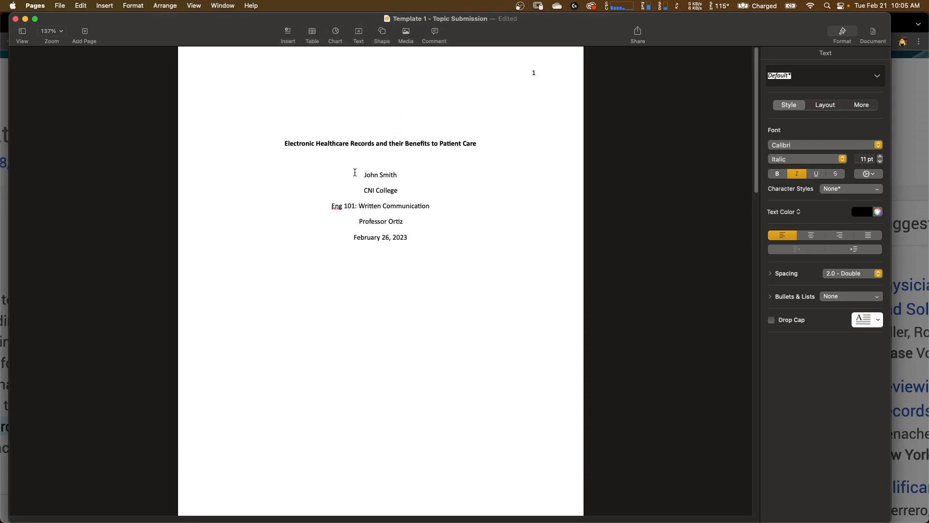